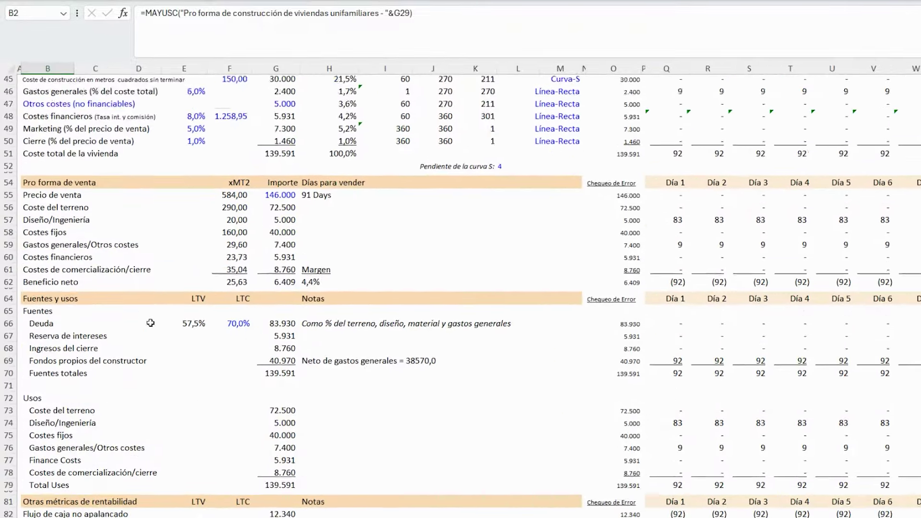
# Step: Examine the Resumen section and house picture in the pro forma, along with an overview of the sections below
pyautogui.scroll(8, 149, 263)
pyautogui.scroll(12, 150, 323)
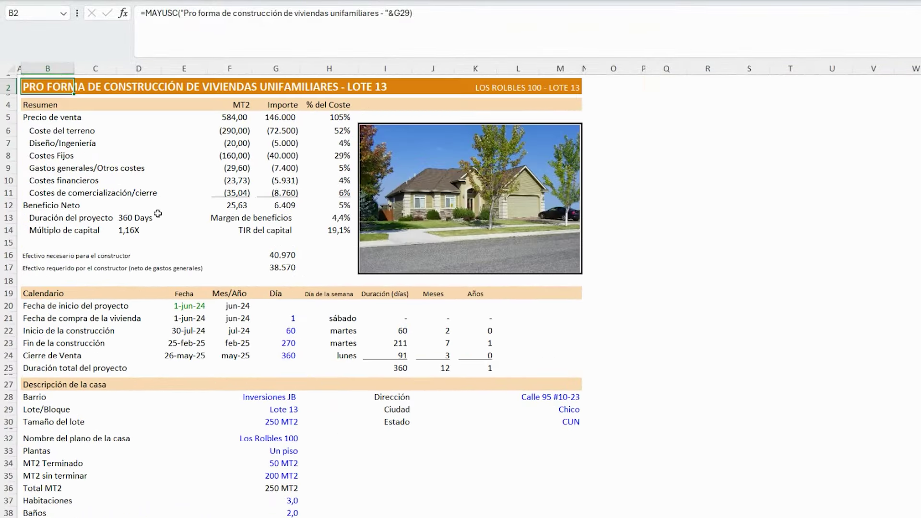
pyautogui.moveTo(42, 107); pyautogui.dragTo(338, 270)
pyautogui.click(98, 134)
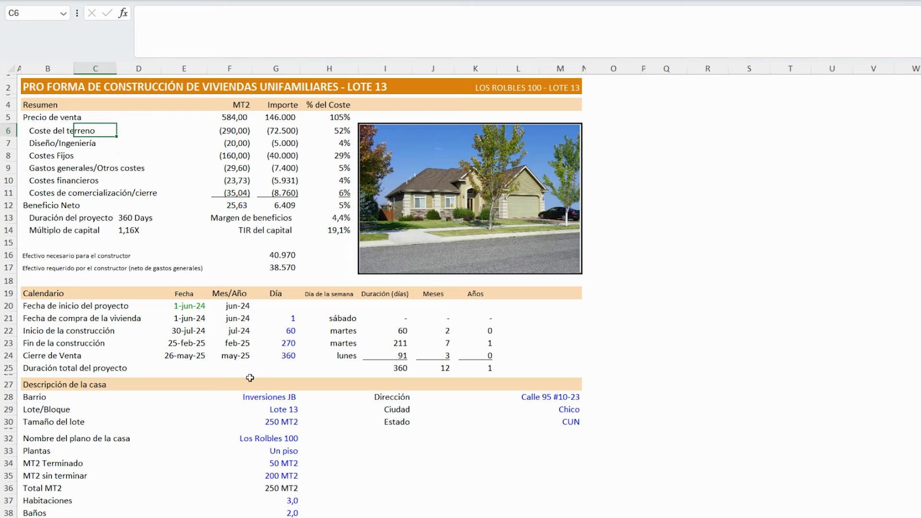
pyautogui.click(455, 207)
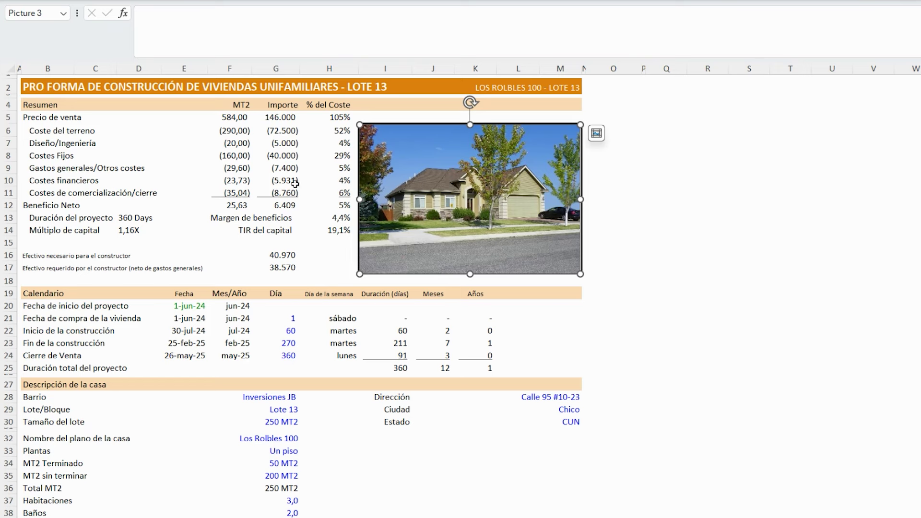
pyautogui.click(39, 107)
pyautogui.press('Down')
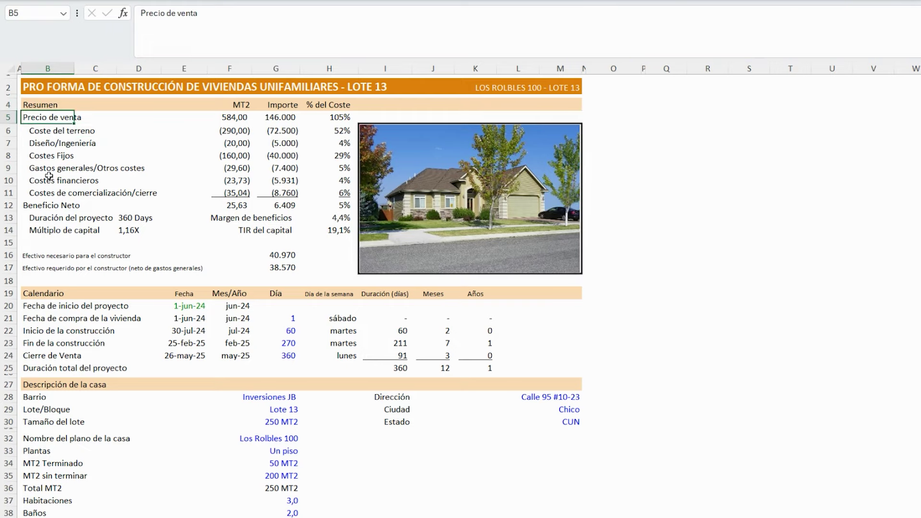
pyautogui.scroll(-6, 184, 259)
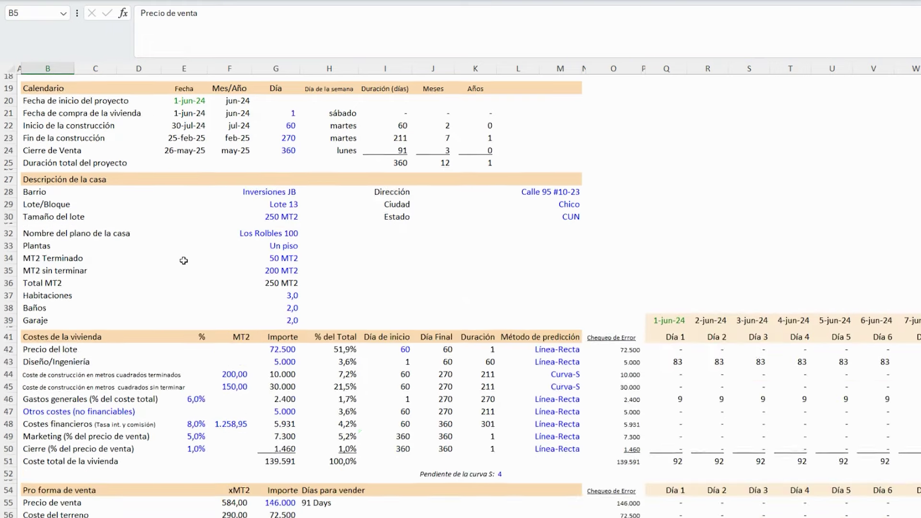
pyautogui.scroll(7, 184, 261)
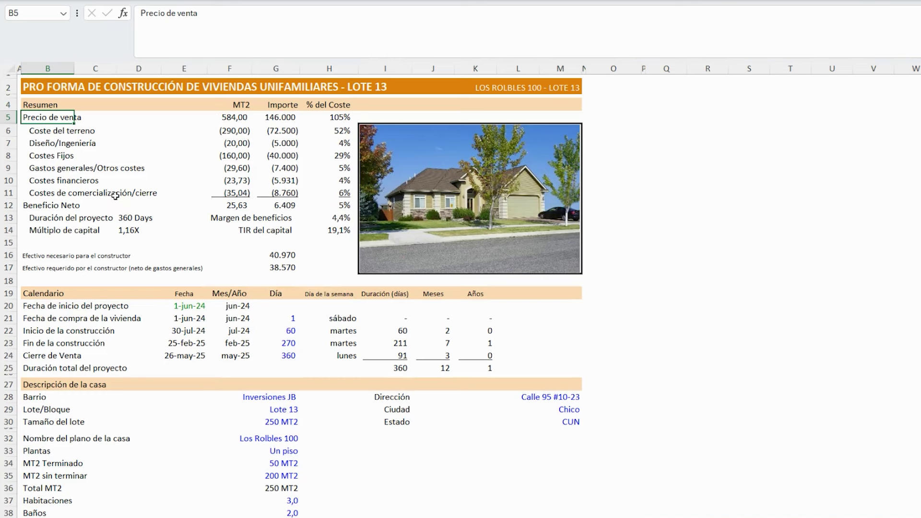
# Step: Review the Resumen cost lines from Coste del terreno to Costes de comercialización/cierre, plus the Beneficio Neto and builder cash figures
pyautogui.click(51, 133)
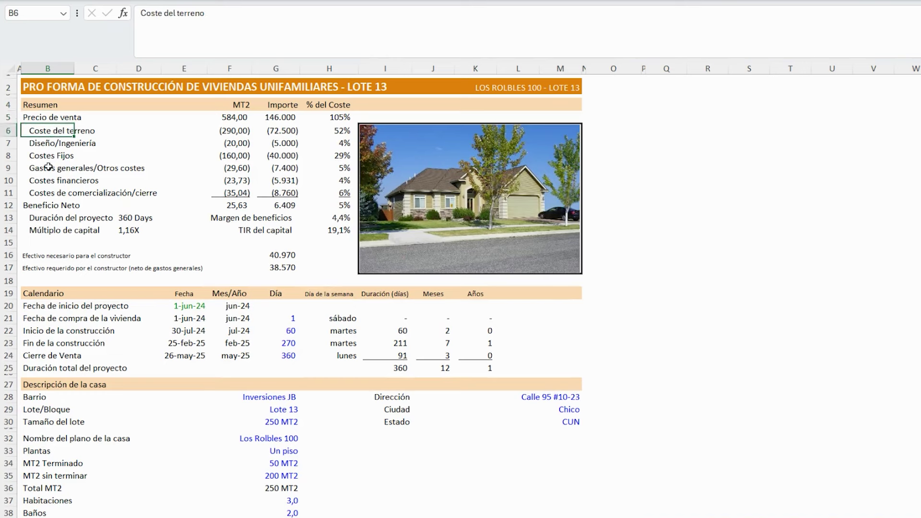
pyautogui.click(42, 144)
pyautogui.click(41, 156)
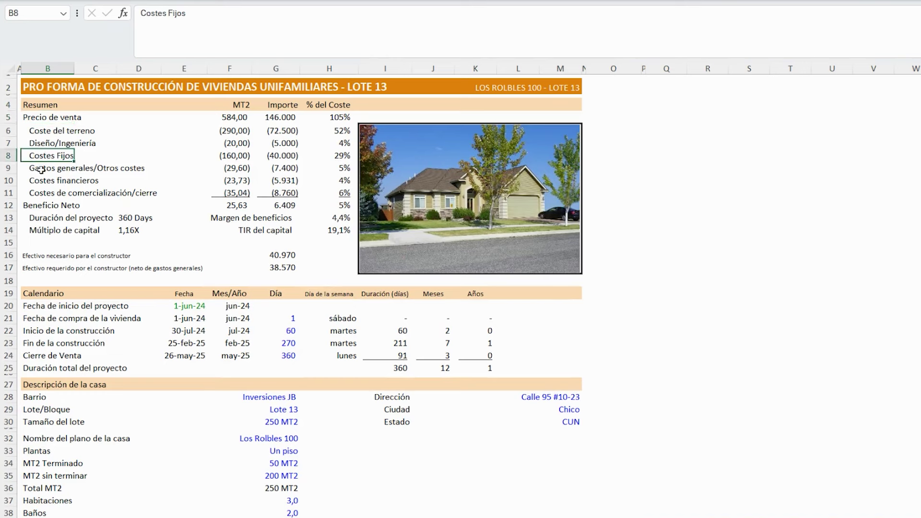
pyautogui.click(41, 169)
pyautogui.click(43, 181)
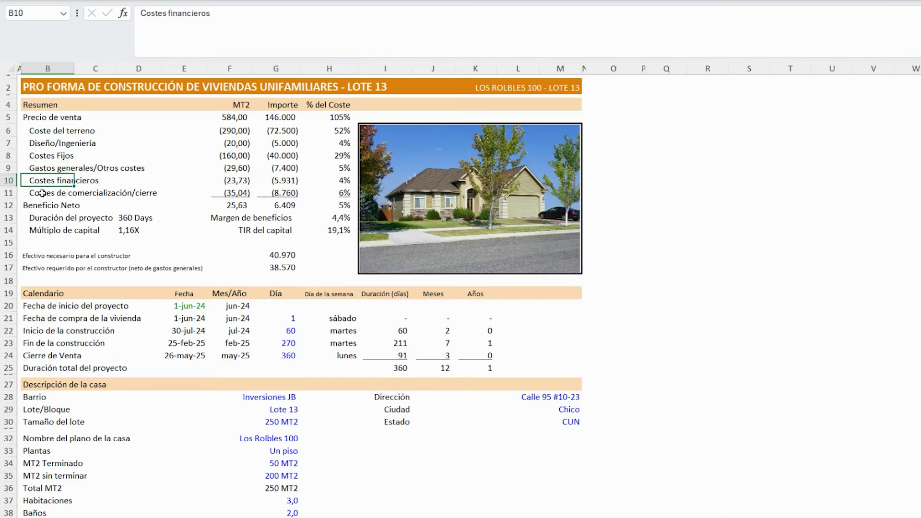
pyautogui.click(43, 194)
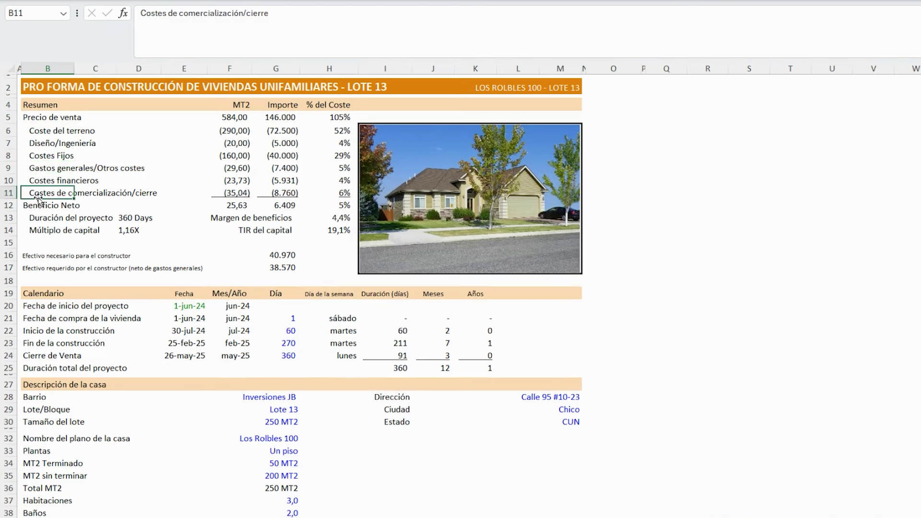
pyautogui.moveTo(39, 198)
pyautogui.mouseDown()
pyautogui.moveTo(50, 257)
pyautogui.moveTo(49, 200)
pyautogui.moveTo(355, 270)
pyautogui.mouseUp()
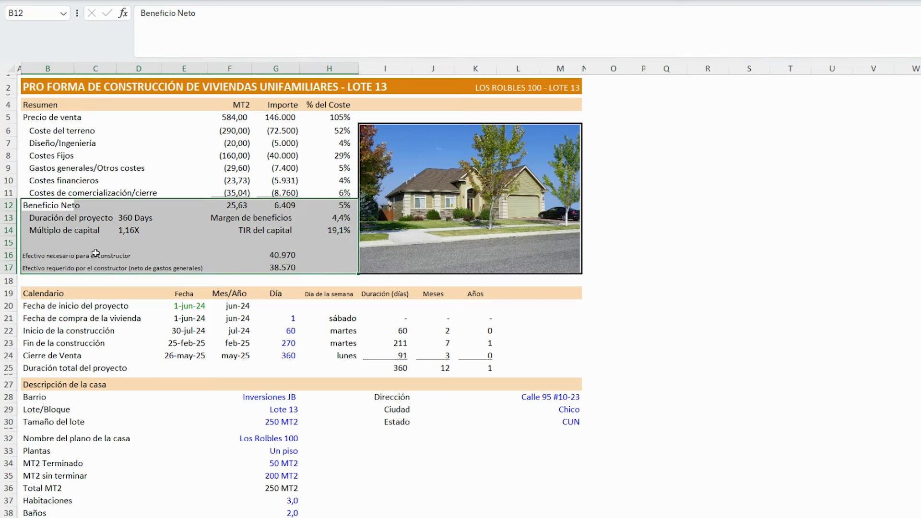
pyautogui.click(38, 253)
# Step: Examine the Calendario rows for project start, home purchase and construction start, including the day formula in G22
pyautogui.scroll(-4, 50, 239)
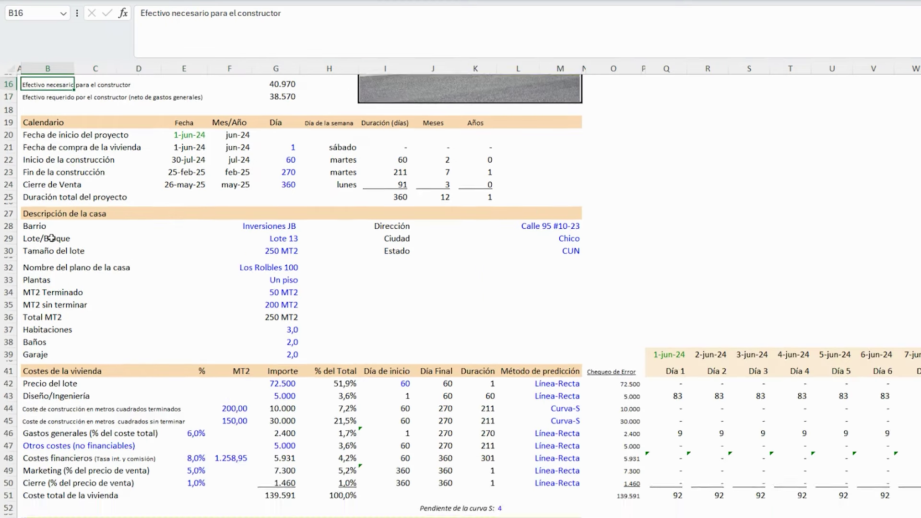
pyautogui.click(48, 159)
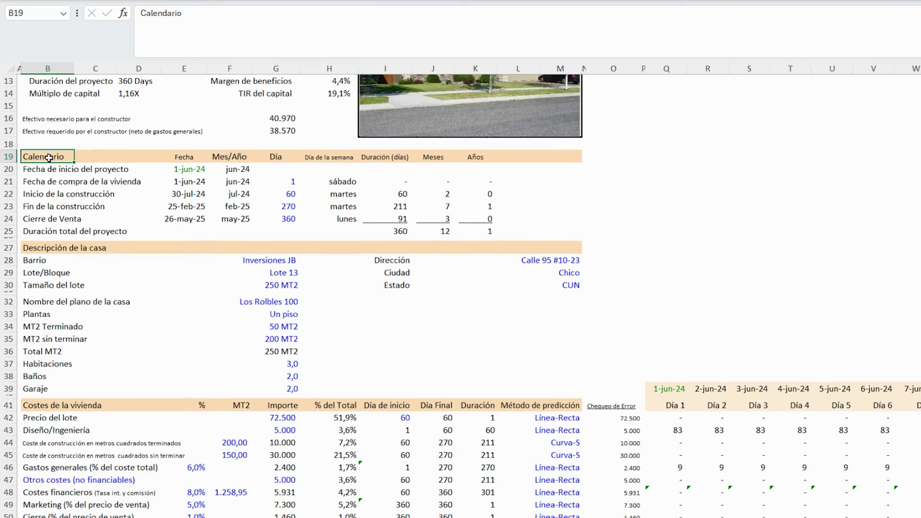
pyautogui.moveTo(54, 156); pyautogui.dragTo(48, 232)
pyautogui.click(48, 193)
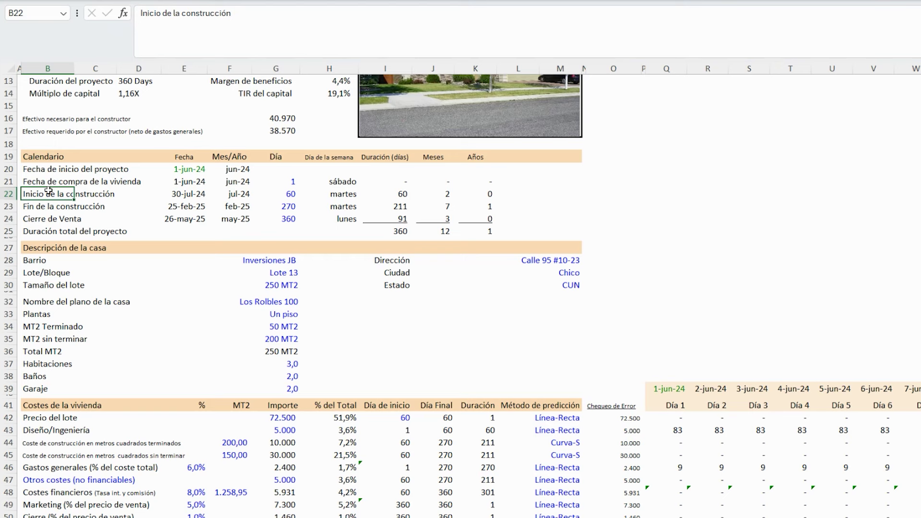
pyautogui.moveTo(48, 181); pyautogui.dragTo(202, 181)
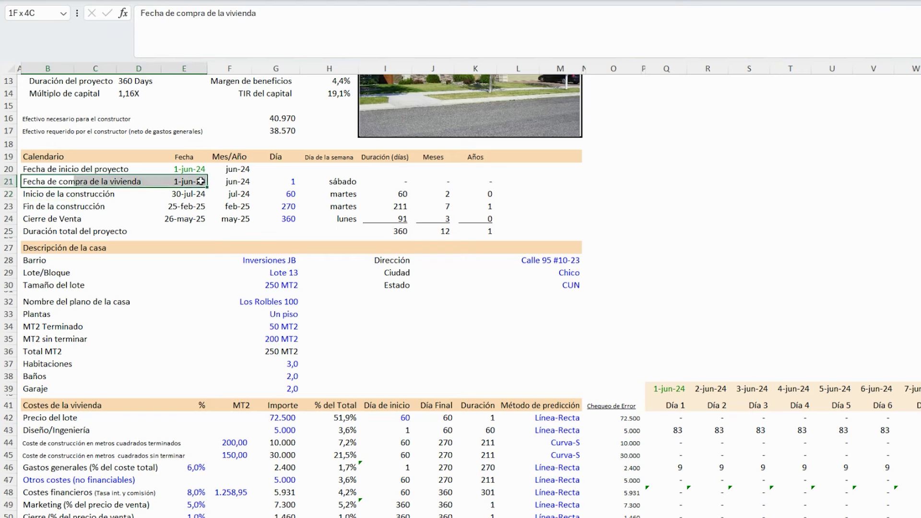
pyautogui.click(277, 182)
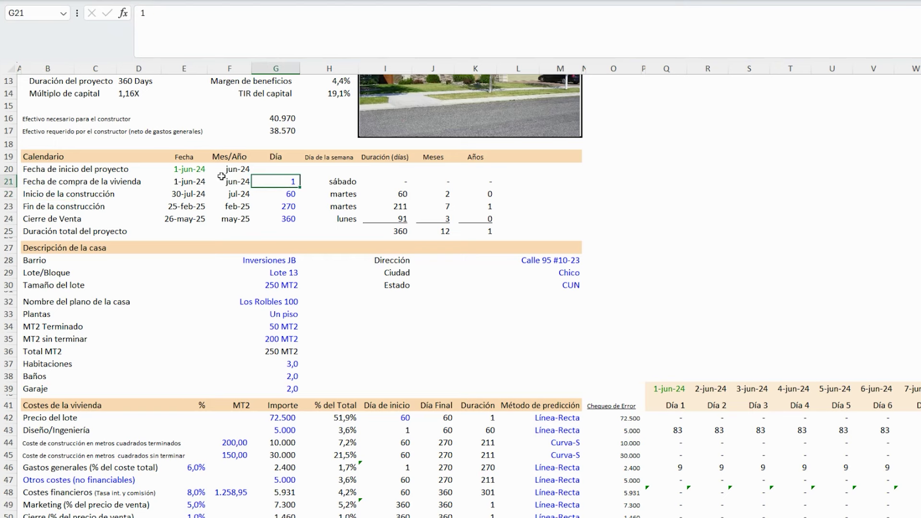
pyautogui.moveTo(38, 194); pyautogui.dragTo(285, 196)
pyautogui.click(285, 195)
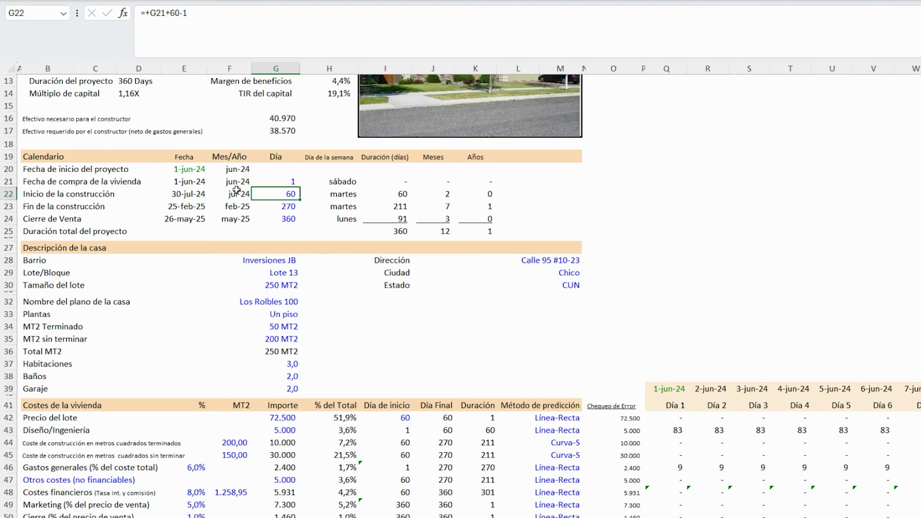
# Step: Inspect the Fin de la construcción row and its day formula in G23, leaving the formula as it is
pyautogui.moveTo(36, 211); pyautogui.dragTo(285, 211)
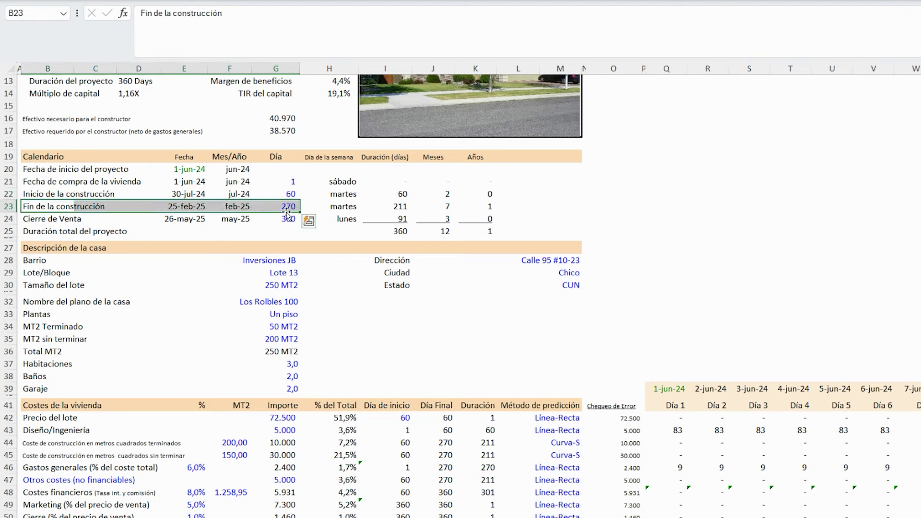
pyautogui.click(284, 210)
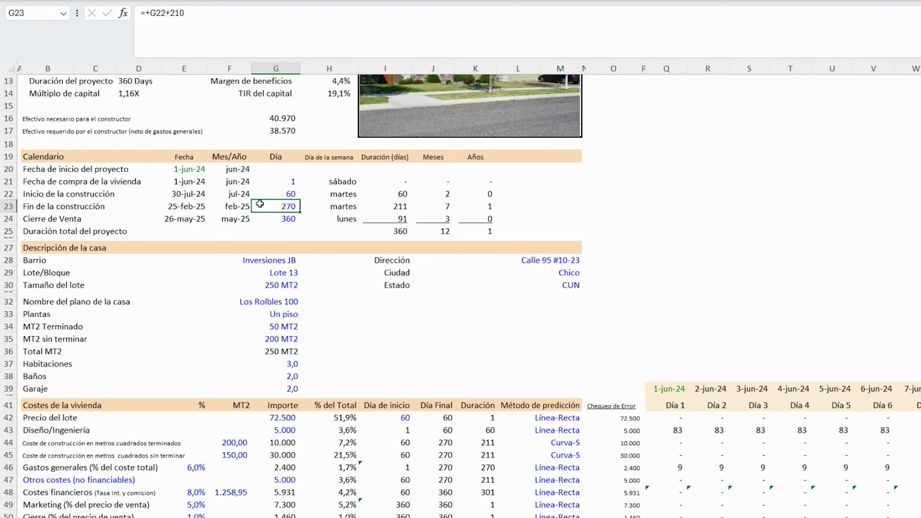
pyautogui.click(235, 31)
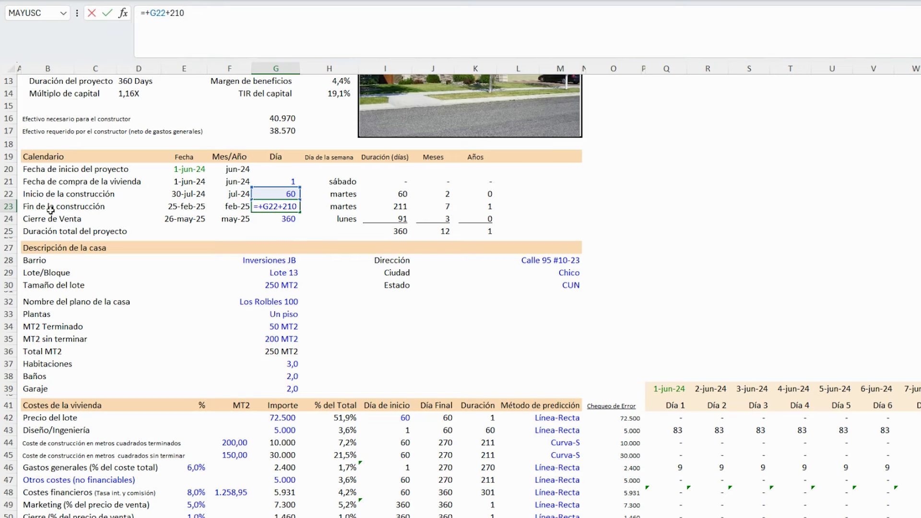
pyautogui.click(183, 36)
pyautogui.press('Escape')
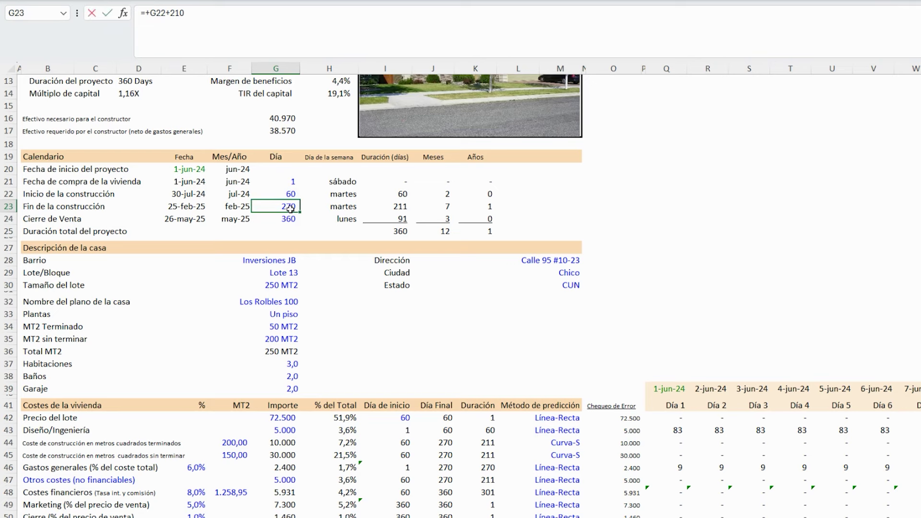
# Step: Try 200 as the Fin de la construcción day in G23, and undo the change
pyautogui.write('200')
pyautogui.press('Return')
pyautogui.click(290, 208)
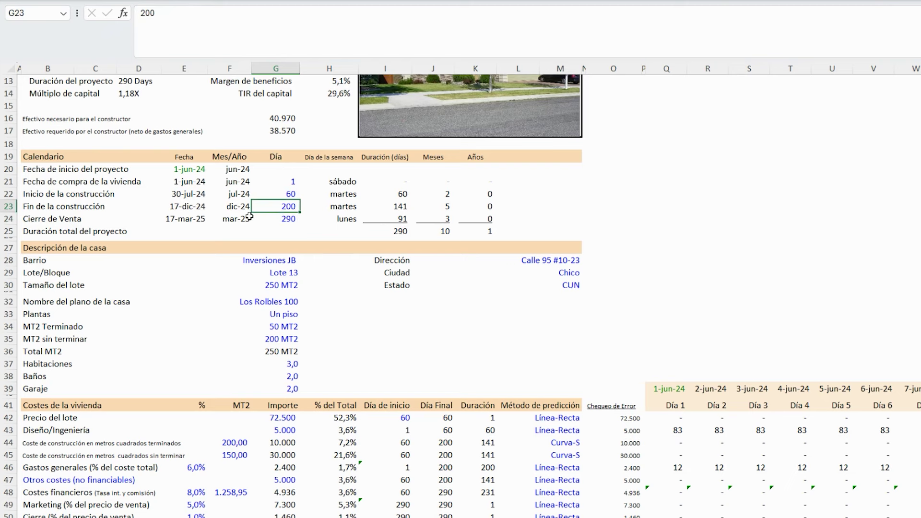
pyautogui.hotkey('ctrl', 'z')
# Step: Inspect the Cierre de Venta row and its day formula in G24, keeping the formula as it is
pyautogui.click(286, 220)
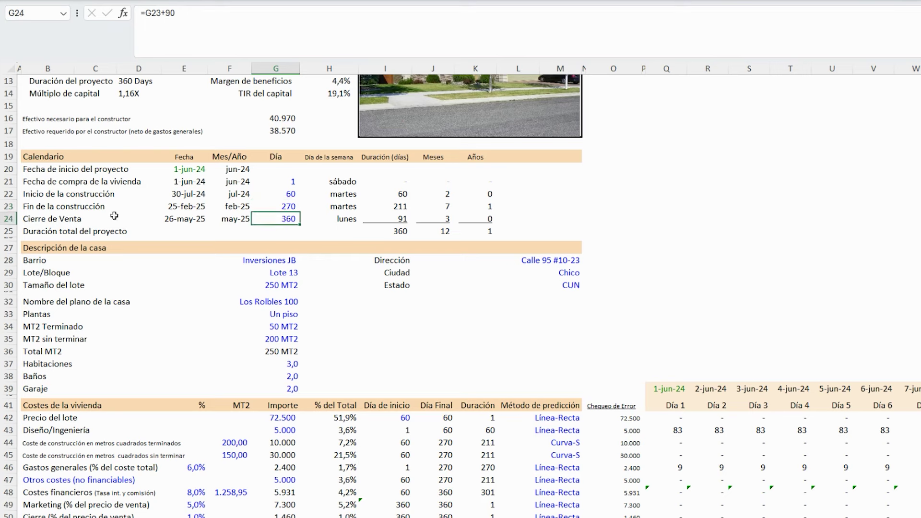
pyautogui.moveTo(41, 217); pyautogui.dragTo(288, 220)
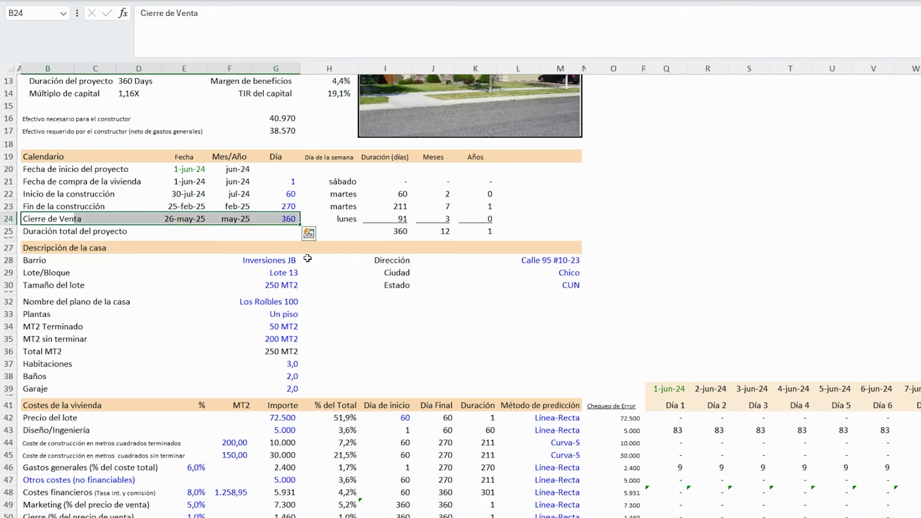
pyautogui.click(284, 218)
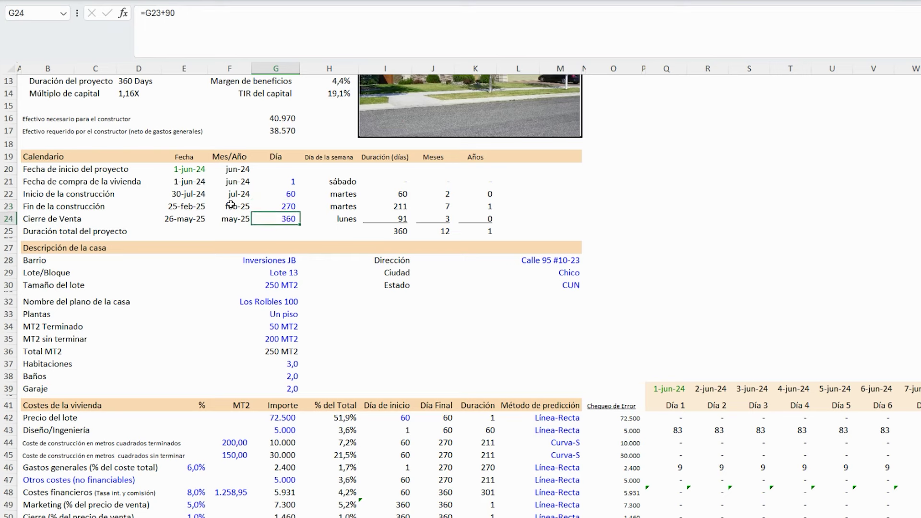
pyautogui.click(204, 16)
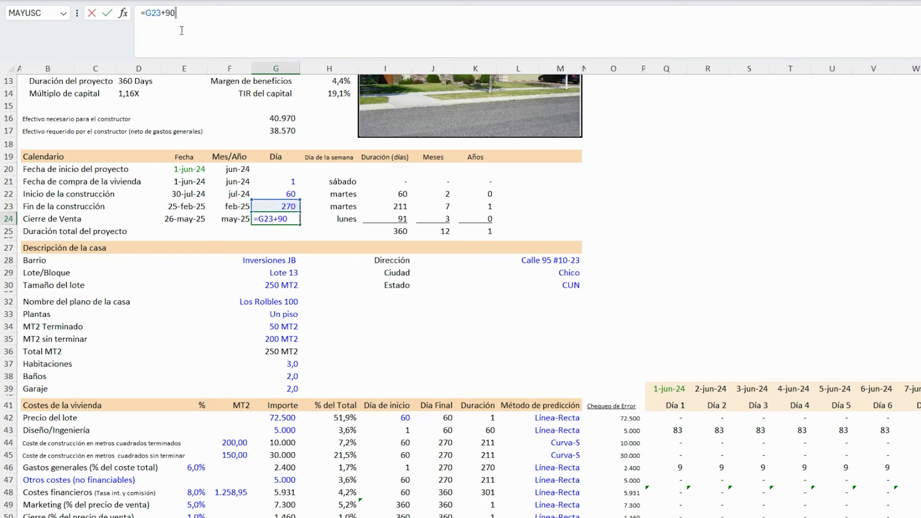
pyautogui.hotkey('ctrl', 'Return')
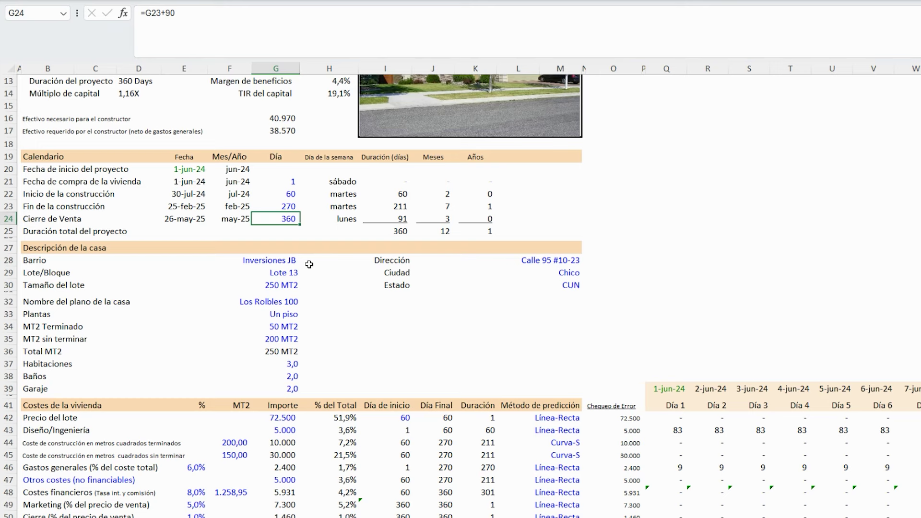
# Step: Review the calendar's Día de la semana, Duración, Meses and Años columns
pyautogui.moveTo(345, 157); pyautogui.dragTo(343, 220)
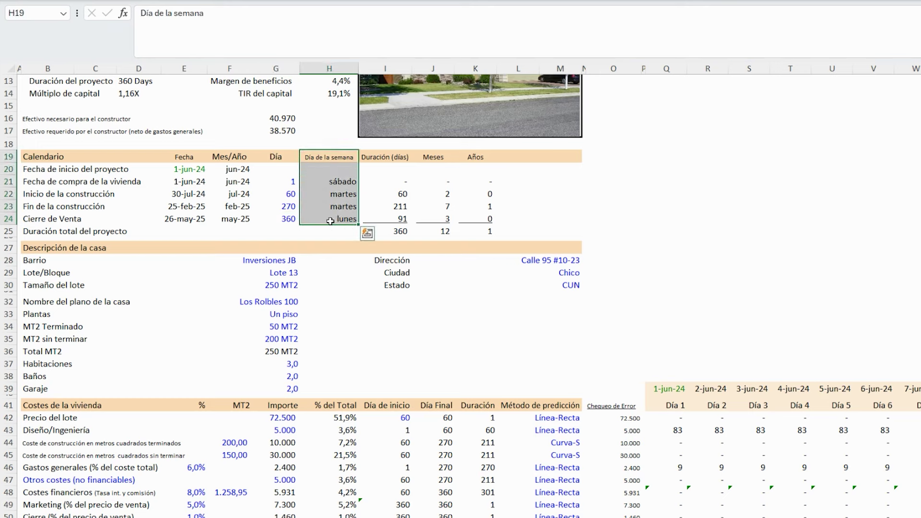
pyautogui.moveTo(388, 158); pyautogui.dragTo(406, 228)
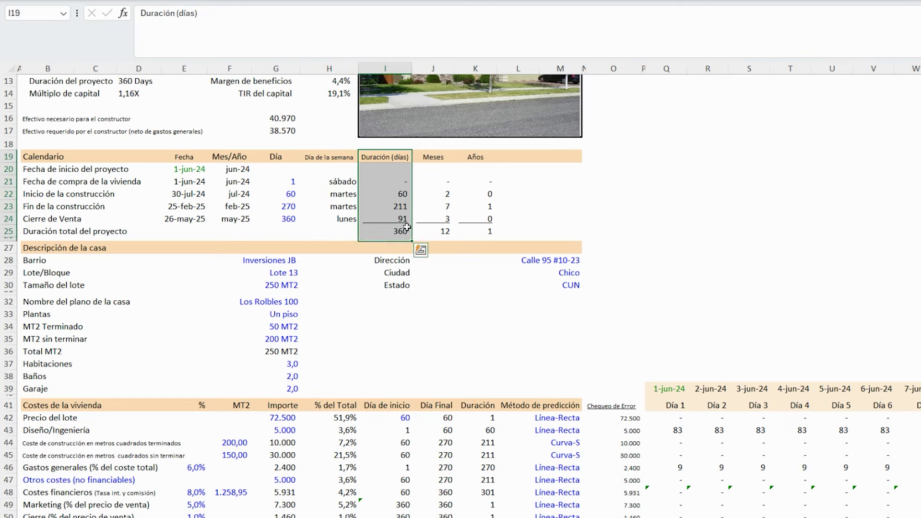
pyautogui.moveTo(439, 161); pyautogui.dragTo(443, 233)
pyautogui.moveTo(480, 159); pyautogui.dragTo(477, 248)
# Step: Examine the Descripción de la casa section from Barrio and Lote/Bloque through Tamaño del lote and Nombre del plano de la casa
pyautogui.click(144, 314)
pyautogui.scroll(-2, 67, 273)
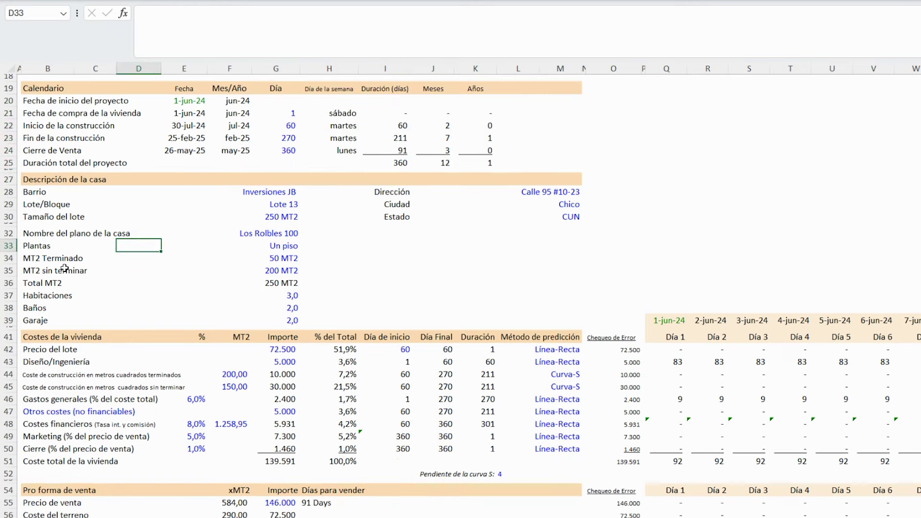
pyautogui.click(35, 179)
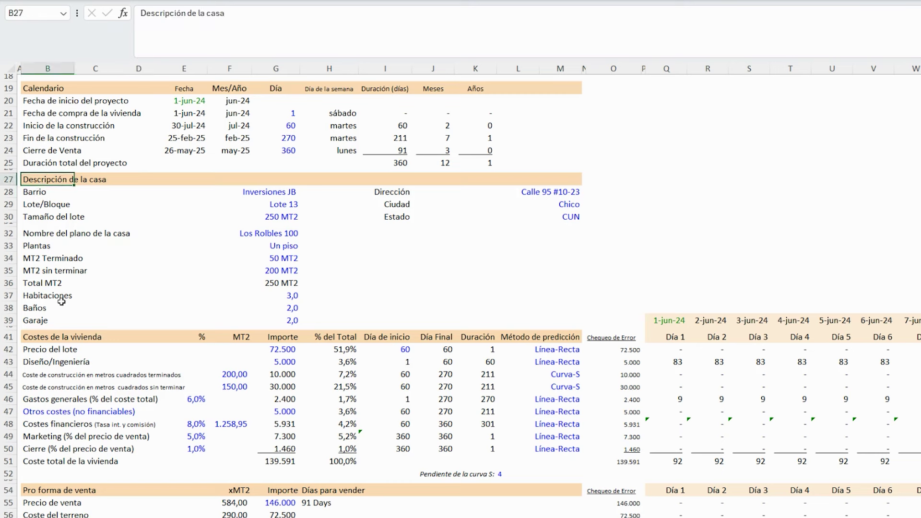
pyautogui.moveTo(45, 187)
pyautogui.mouseDown()
pyautogui.moveTo(46, 268)
pyautogui.moveTo(44, 186)
pyautogui.mouseUp()
pyautogui.moveTo(40, 191); pyautogui.dragTo(287, 193)
pyautogui.click(36, 206)
pyautogui.click(43, 220)
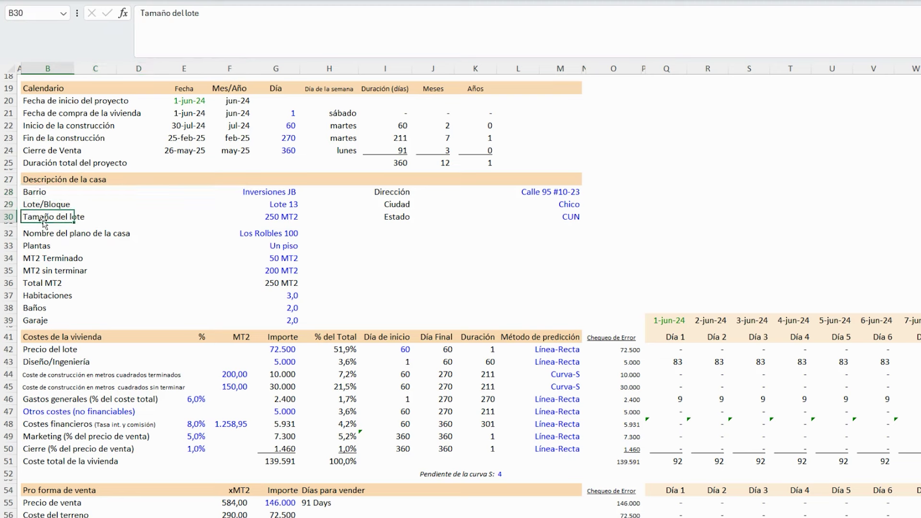
pyautogui.click(39, 235)
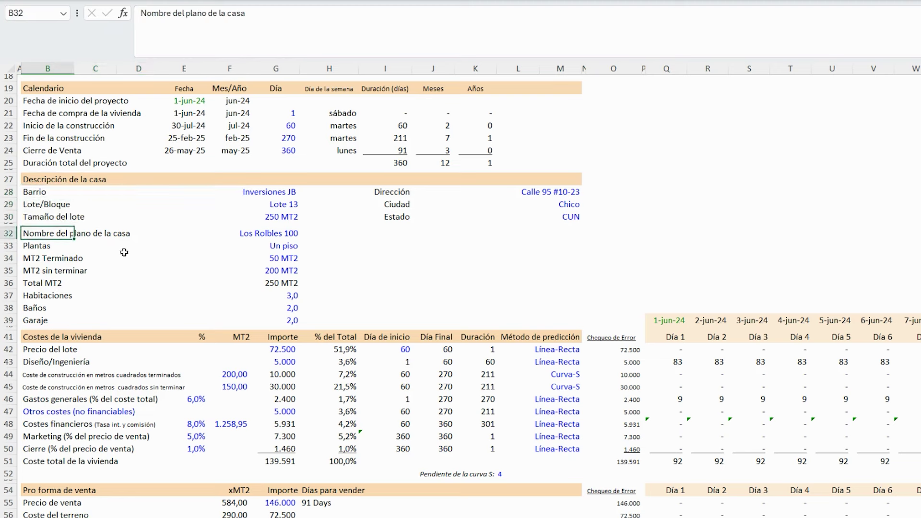
# Step: Examine the house-type options offered for Plantas in E33, keeping the current selection
pyautogui.click(41, 246)
pyautogui.click(263, 244)
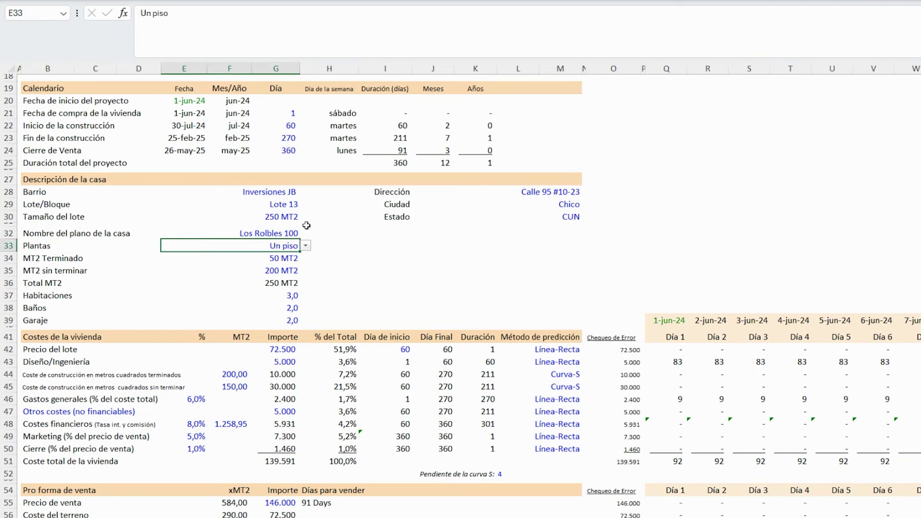
pyautogui.click(305, 246)
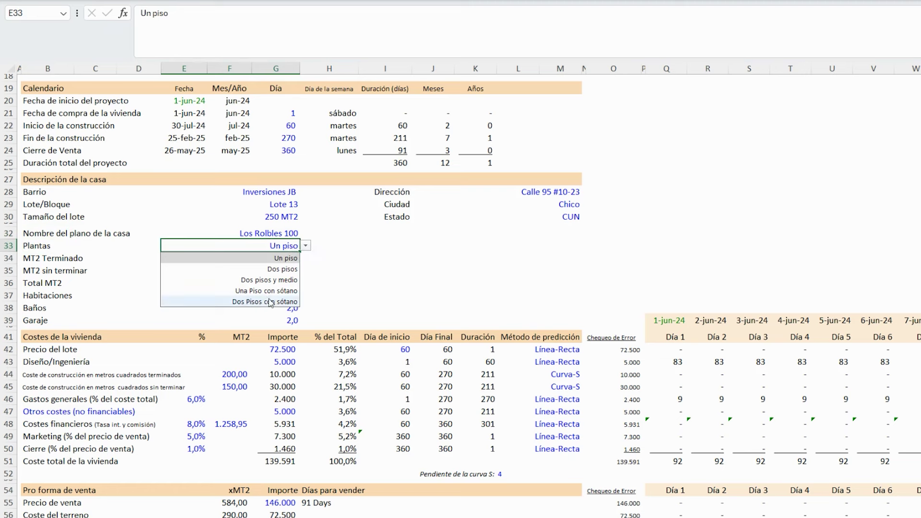
pyautogui.click(326, 249)
pyautogui.click(282, 247)
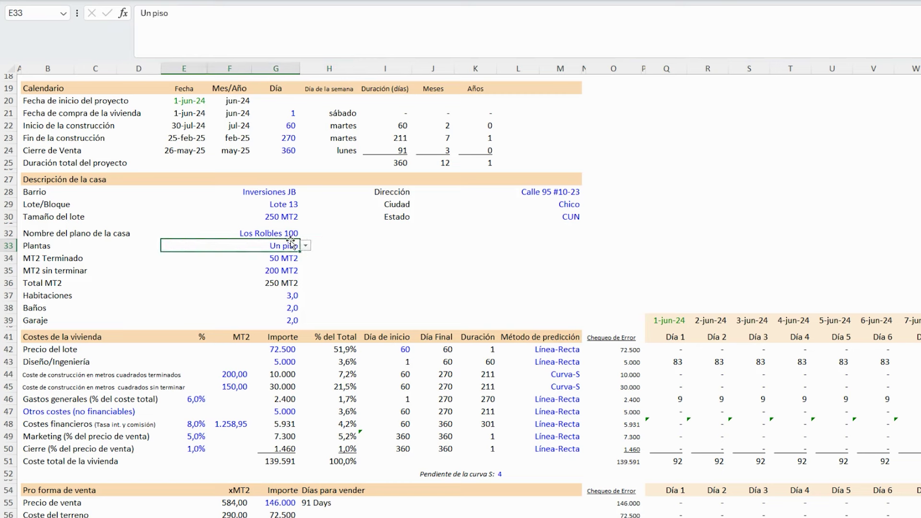
pyautogui.click(305, 246)
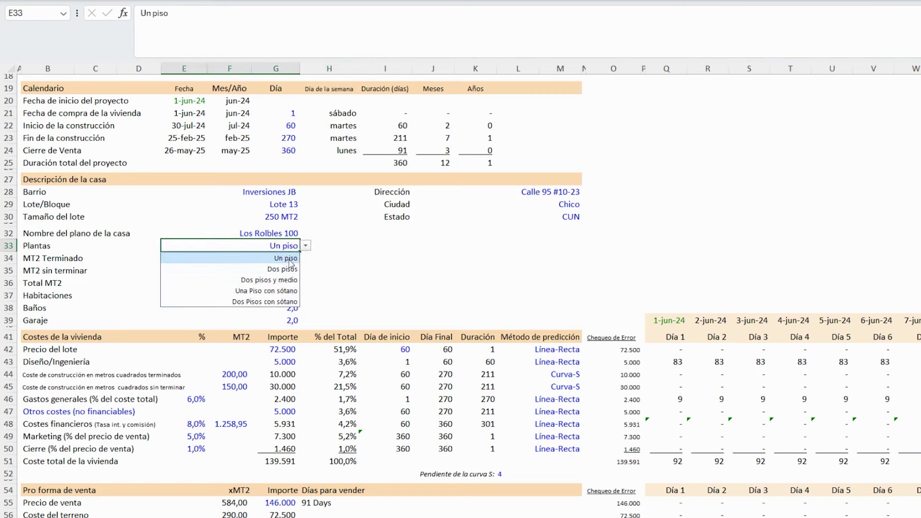
pyautogui.click(325, 245)
pyautogui.click(260, 243)
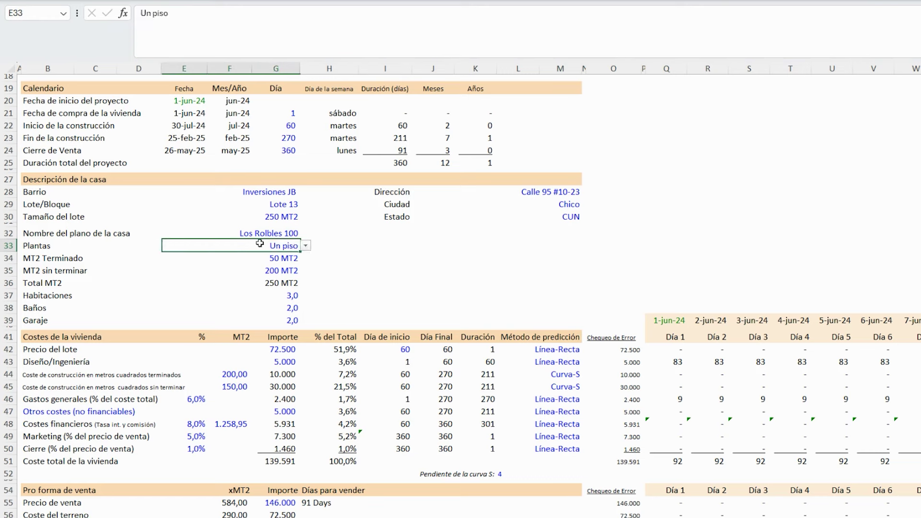
pyautogui.click(305, 246)
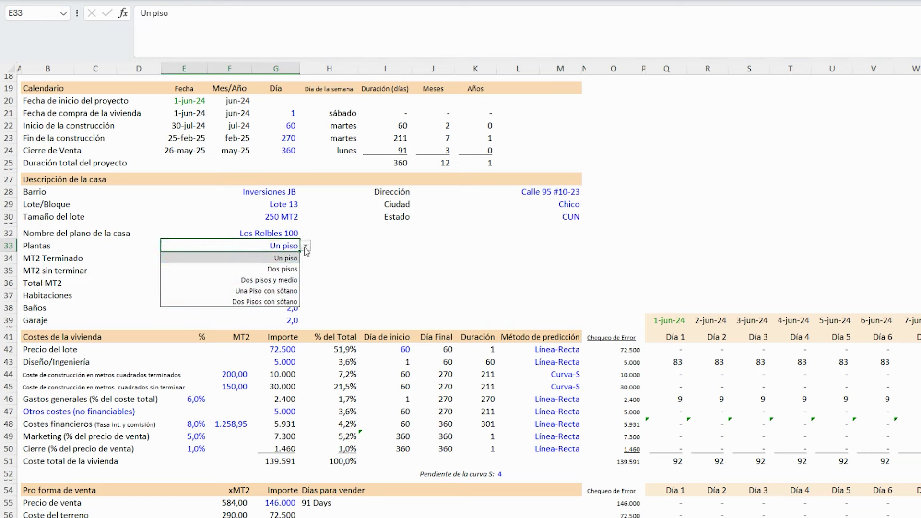
pyautogui.click(329, 233)
# Step: Replace the first Tipo de propiedad entry in the Validación de datos list, B92, with Planta
pyautogui.scroll(-17, 80, 290)
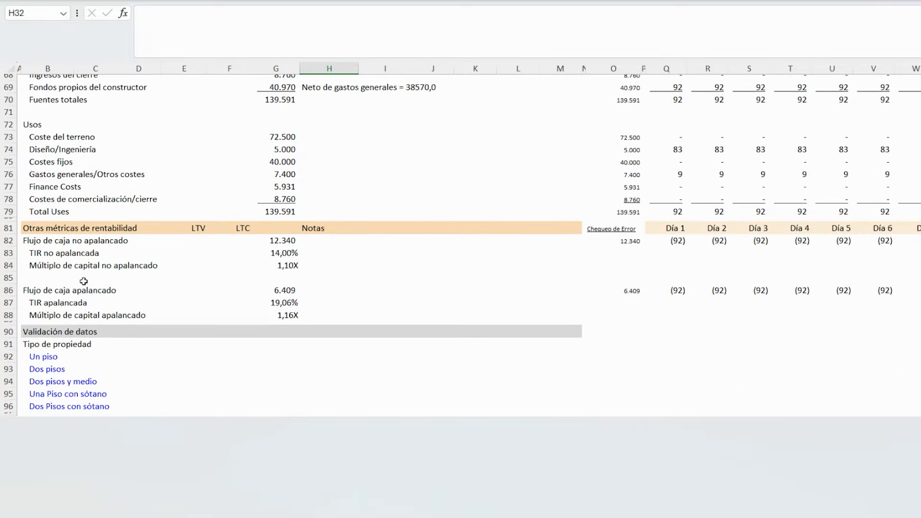
pyautogui.moveTo(44, 332); pyautogui.dragTo(48, 407)
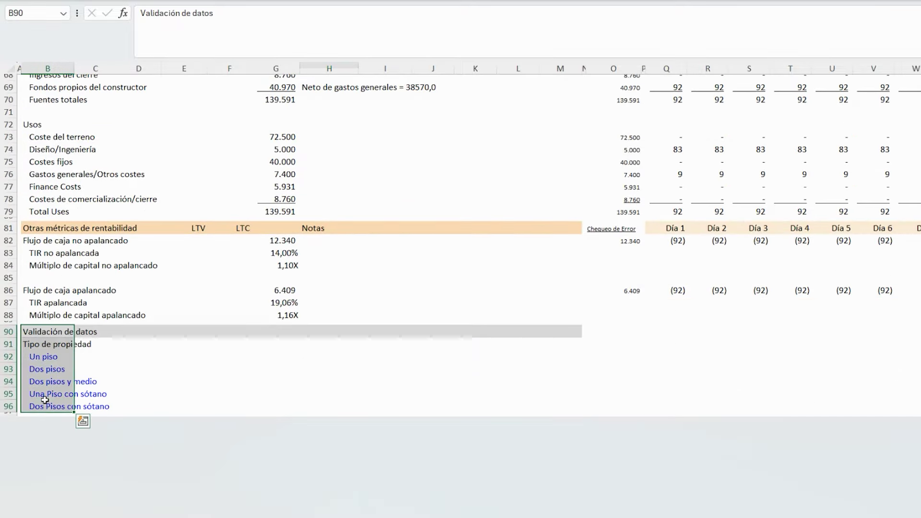
pyautogui.click(45, 359)
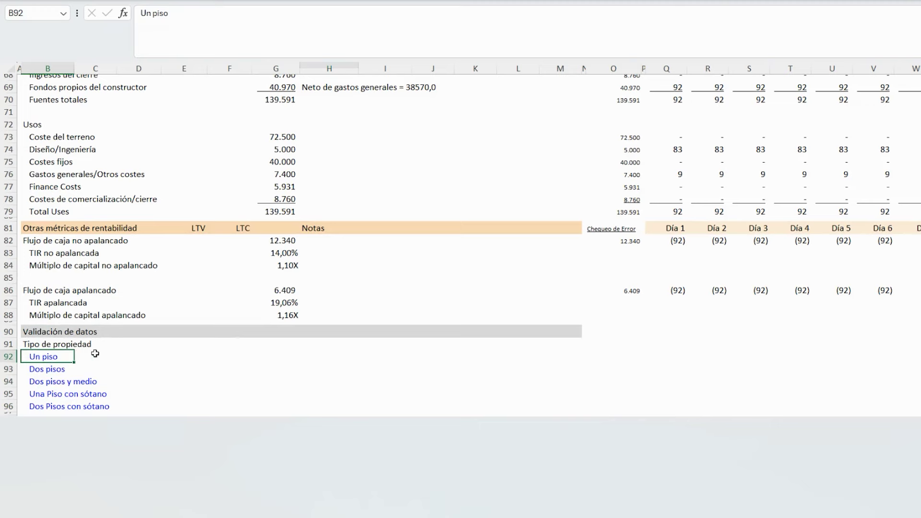
pyautogui.write('Planta')
pyautogui.press('Return')
# Step: Check how the edited Tipo de propiedad entry appears among the Plantas options in E33, without choosing another option
pyautogui.scroll(10, 134, 343)
pyautogui.scroll(4, 259, 295)
pyautogui.scroll(-3, 297, 261)
pyautogui.scroll(3, 297, 261)
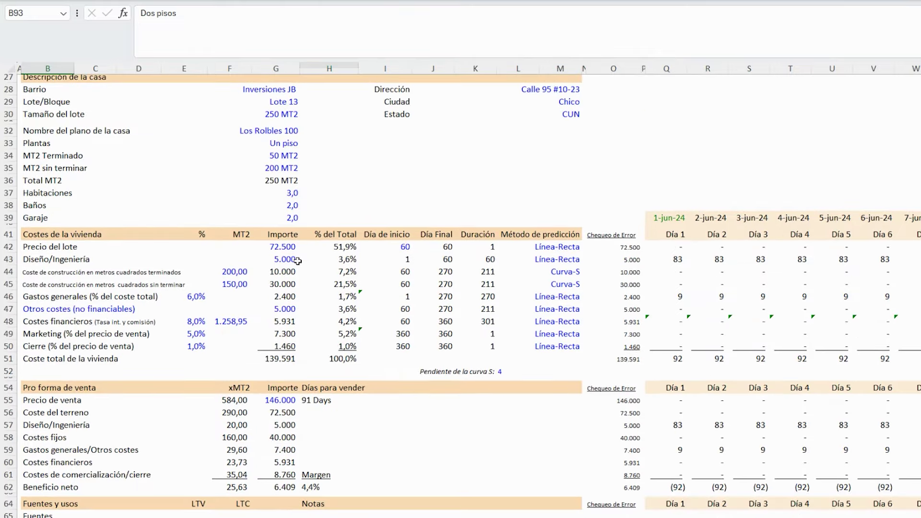
pyautogui.scroll(3, 298, 259)
pyautogui.click(271, 236)
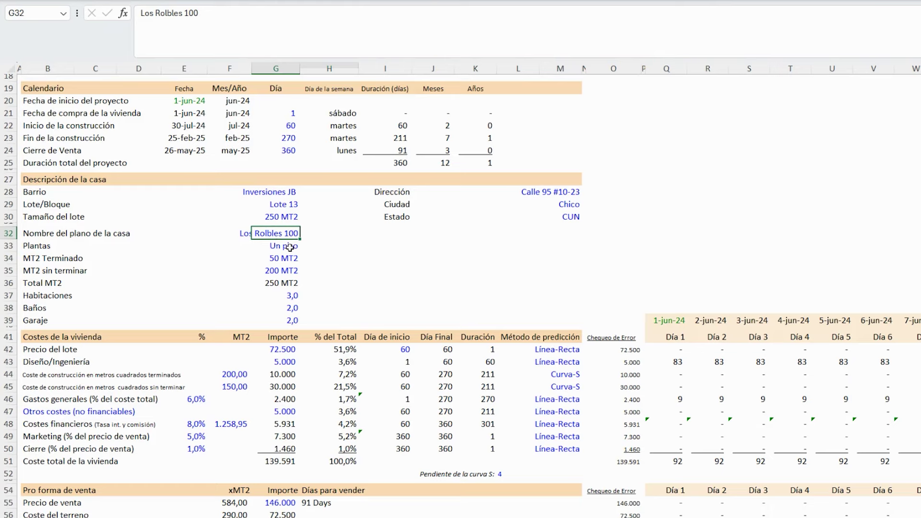
pyautogui.scroll(2, 295, 264)
pyautogui.scroll(-4, 295, 266)
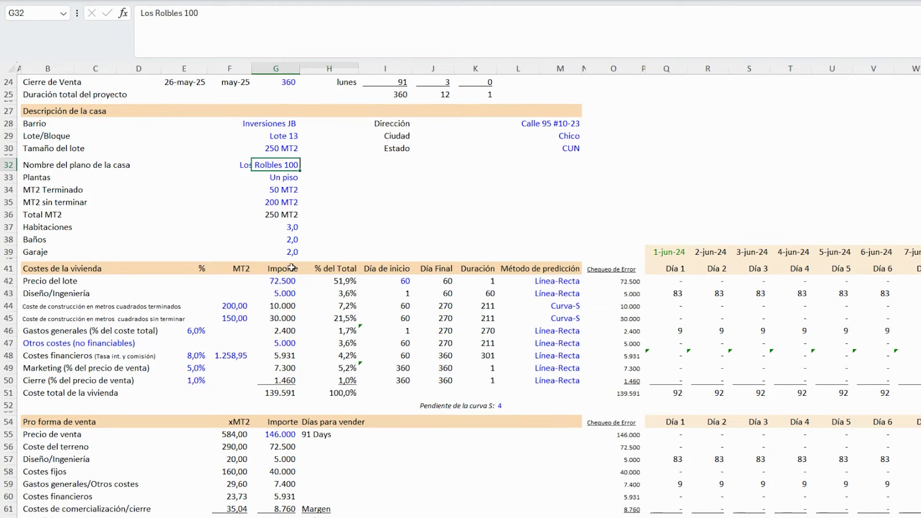
pyautogui.click(223, 190)
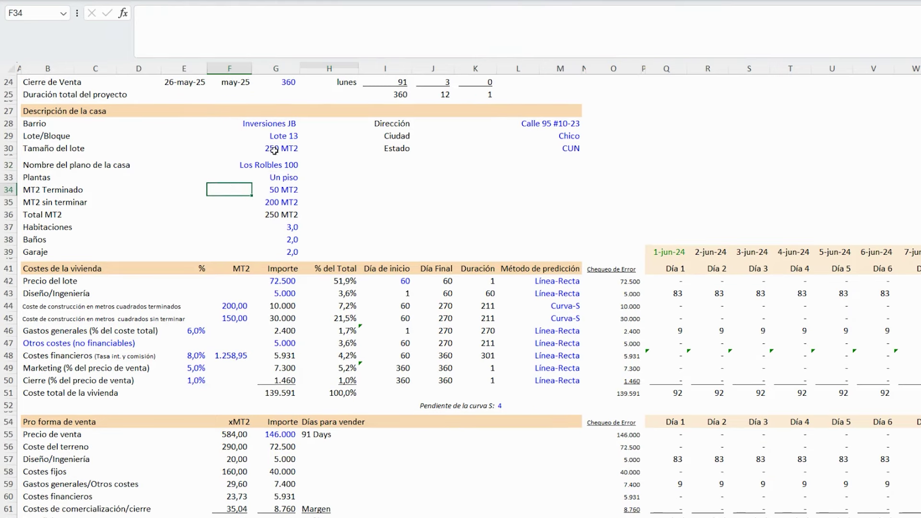
pyautogui.click(287, 177)
pyautogui.click(305, 177)
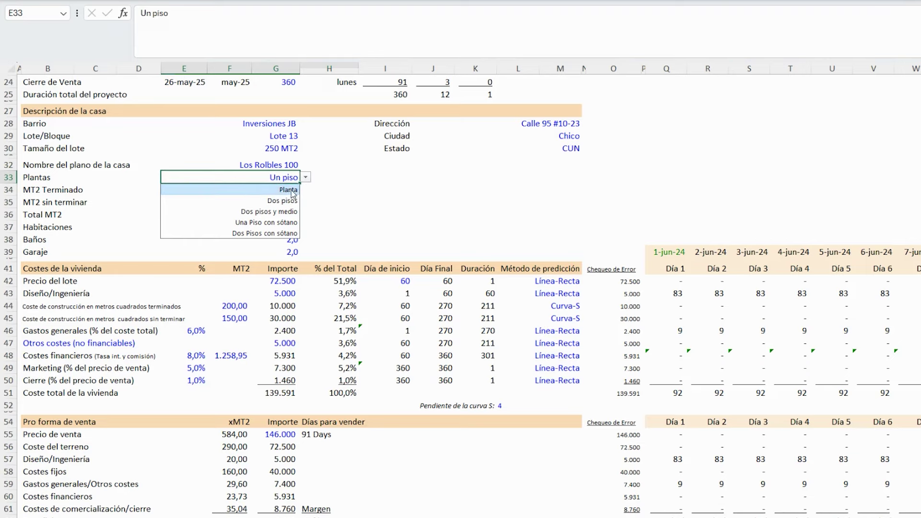
pyautogui.click(329, 190)
# Step: Inspect the first Tipo de propiedad entry in the Validación de datos list, and return to the house description
pyautogui.scroll(-17, 211, 321)
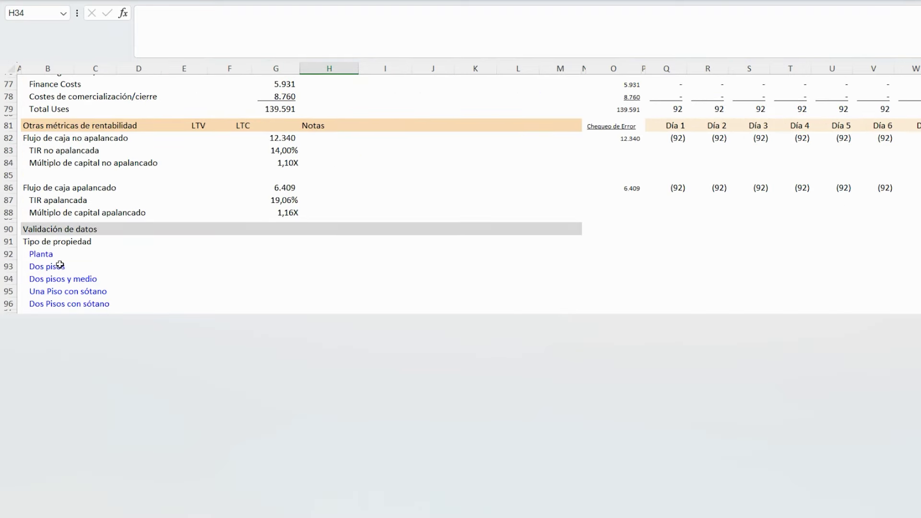
pyautogui.click(57, 253)
pyautogui.scroll(15, 56, 254)
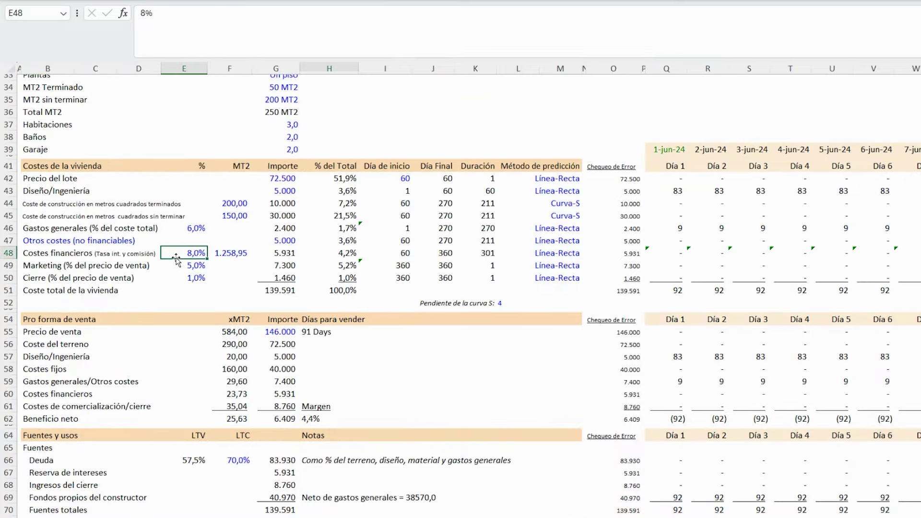
pyautogui.scroll(5, 177, 257)
# Step: Review the house description rows from Nombre del plano de la casa and Plantas through MT2 Terminado, MT2 sin terminar and Total MT2
pyautogui.click(55, 205)
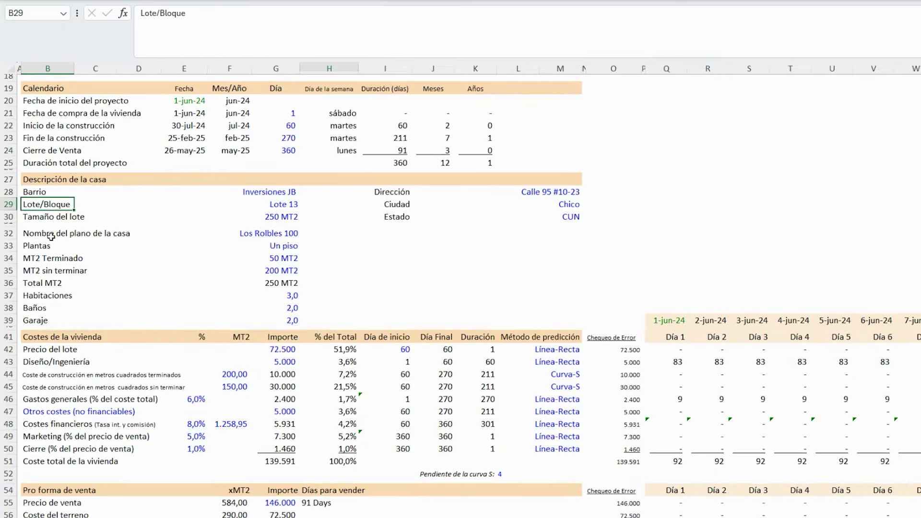
pyautogui.moveTo(39, 235); pyautogui.dragTo(297, 236)
pyautogui.click(36, 246)
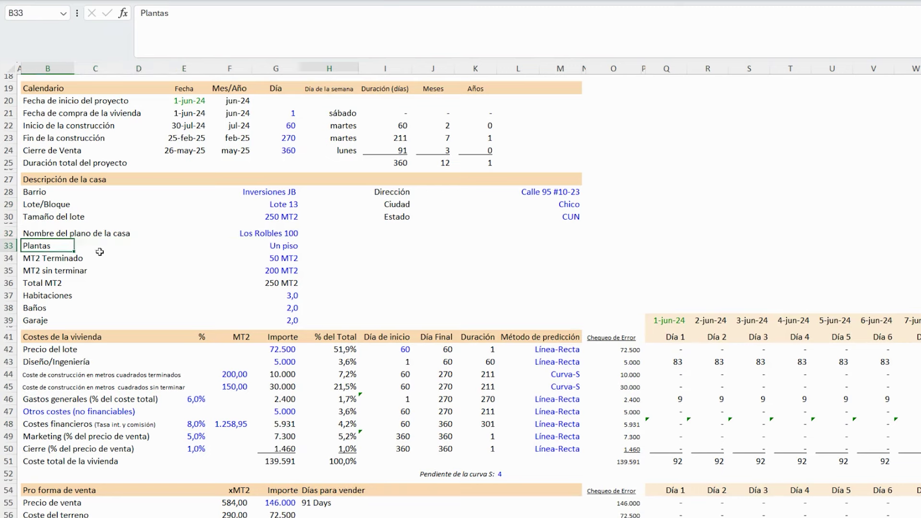
pyautogui.moveTo(36, 246); pyautogui.dragTo(295, 246)
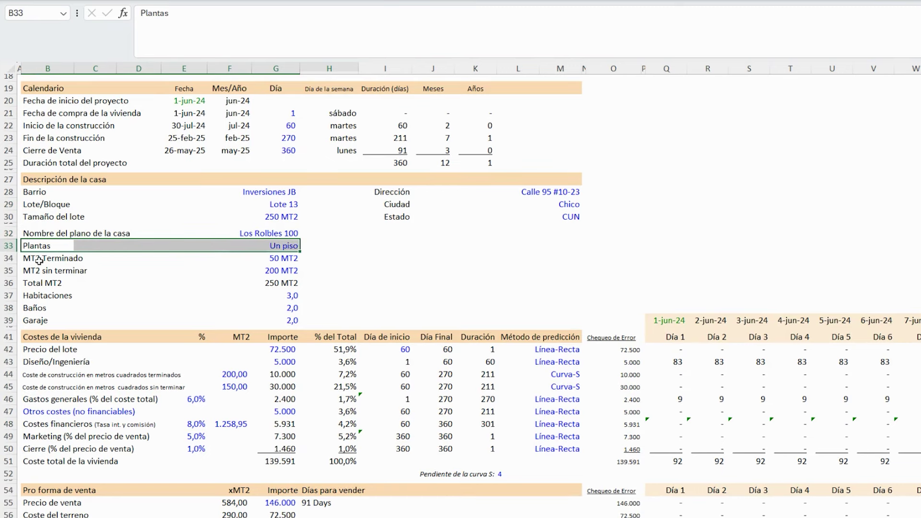
pyautogui.moveTo(39, 260); pyautogui.dragTo(295, 259)
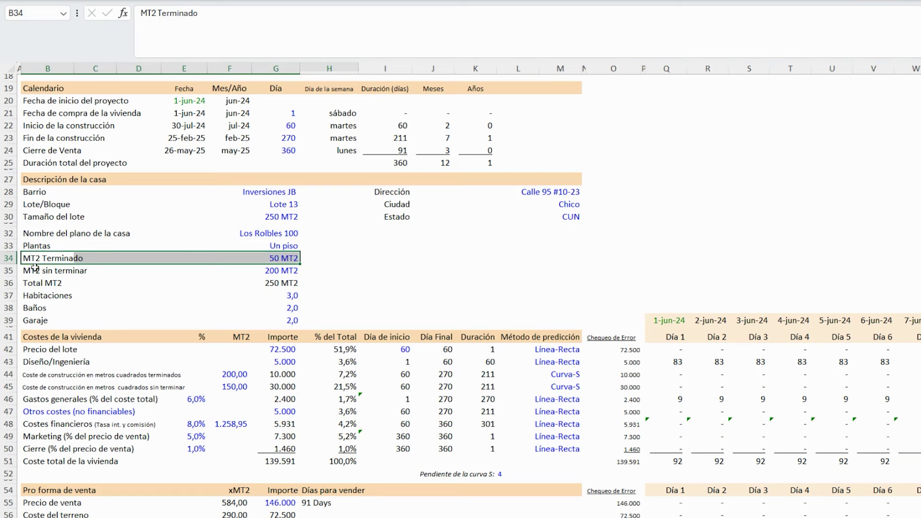
pyautogui.moveTo(36, 270); pyautogui.dragTo(294, 270)
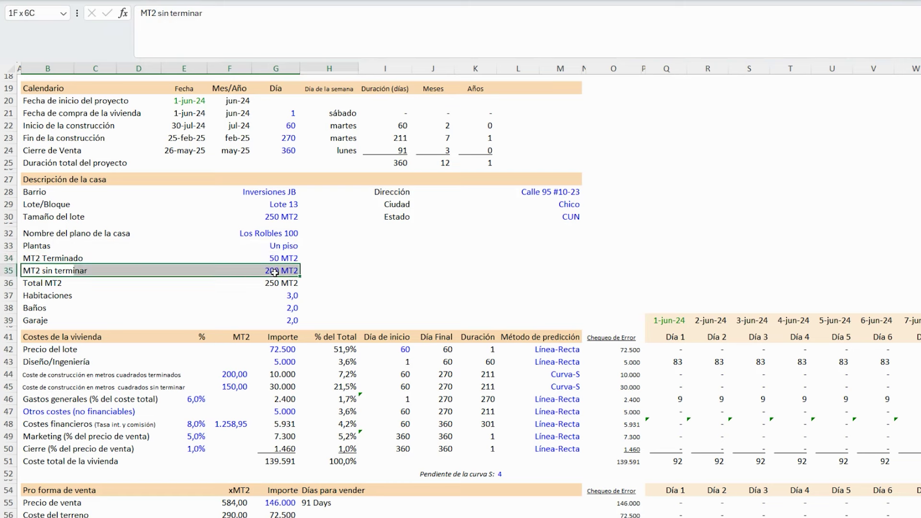
pyautogui.moveTo(40, 283); pyautogui.dragTo(279, 283)
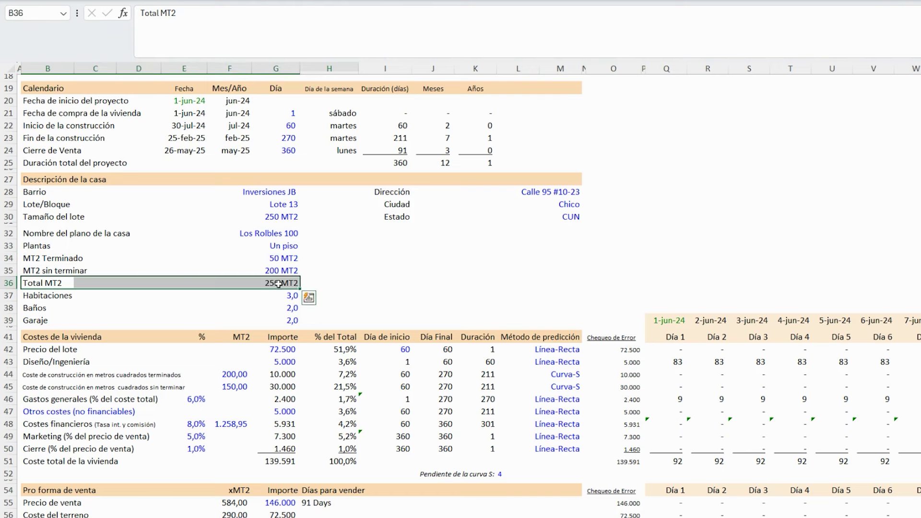
# Step: Review the Habitaciones, Baños and Garaje inputs and the Dirección, Ciudad and Estado fields
pyautogui.click(32, 296)
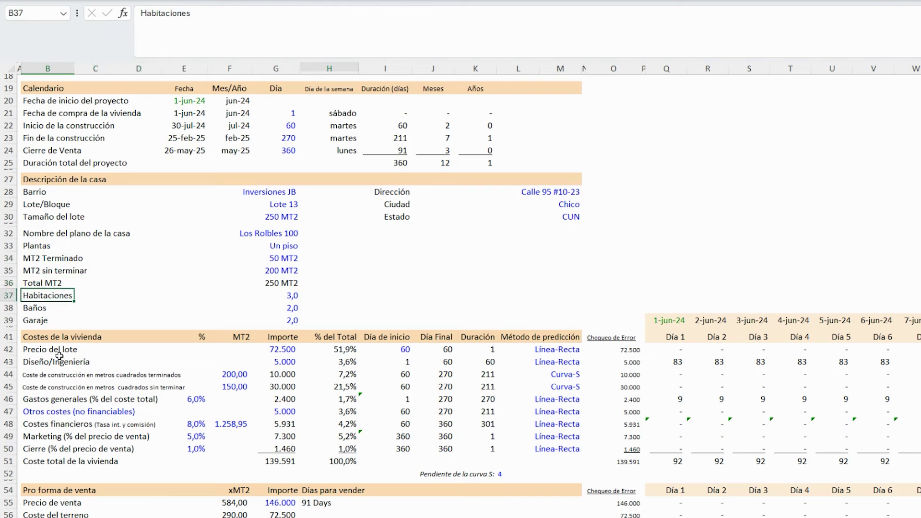
pyautogui.click(291, 296)
pyautogui.click(291, 308)
pyautogui.click(289, 322)
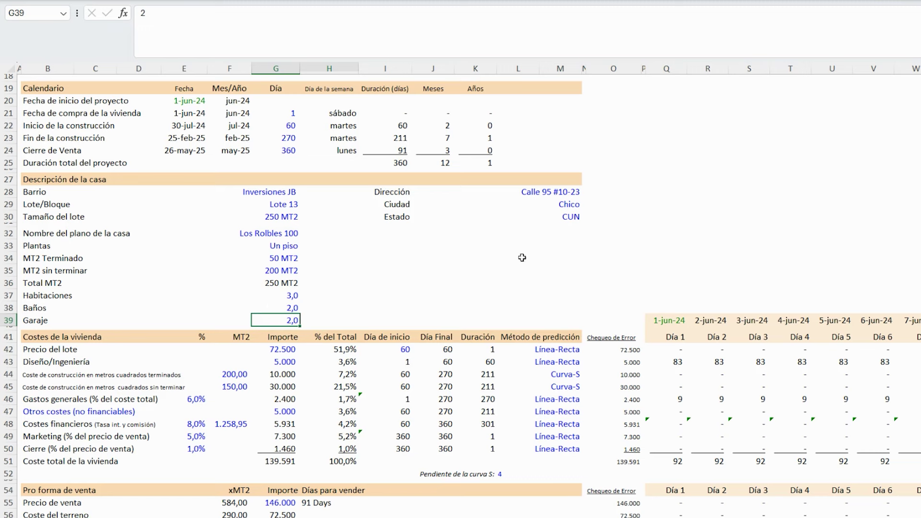
pyautogui.moveTo(569, 193); pyautogui.dragTo(568, 218)
pyautogui.click(392, 260)
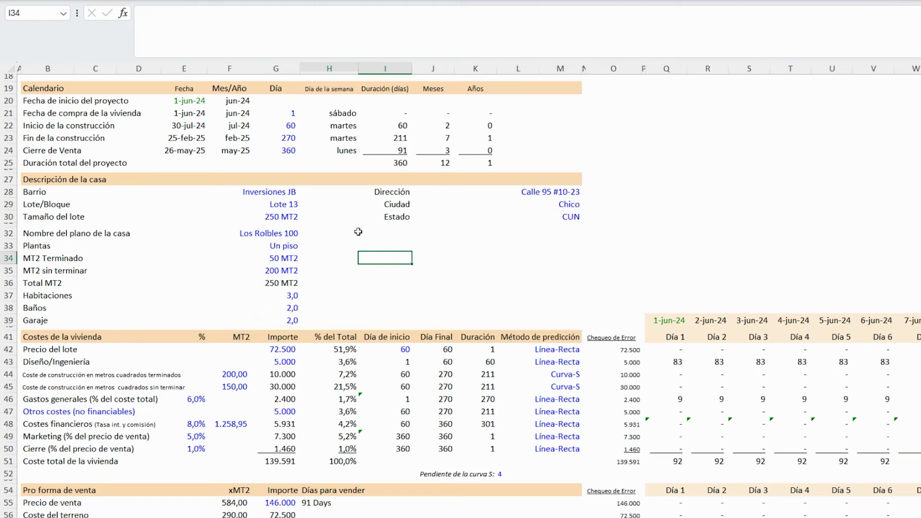
# Step: Examine the Costes de la vivienda section, starting with the Precio del lote and Diseño/Ingeniería amounts
pyautogui.scroll(-5, 359, 230)
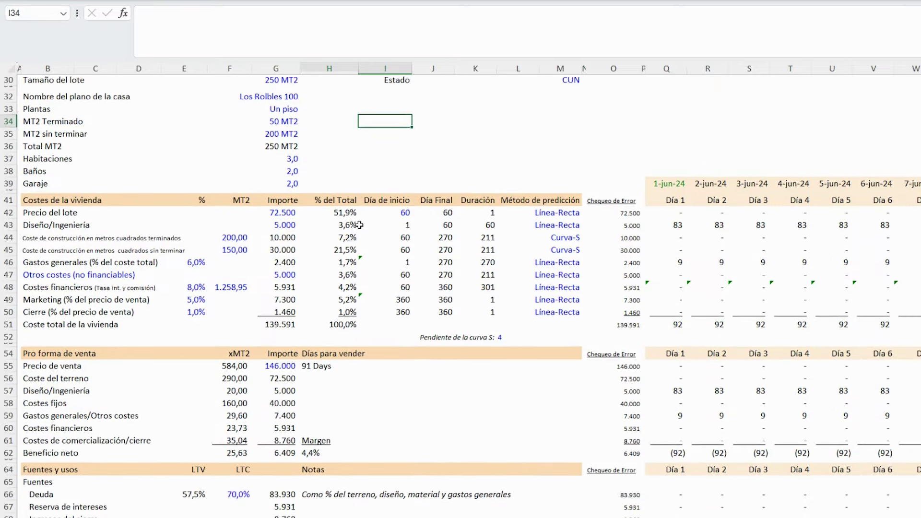
pyautogui.click(34, 166)
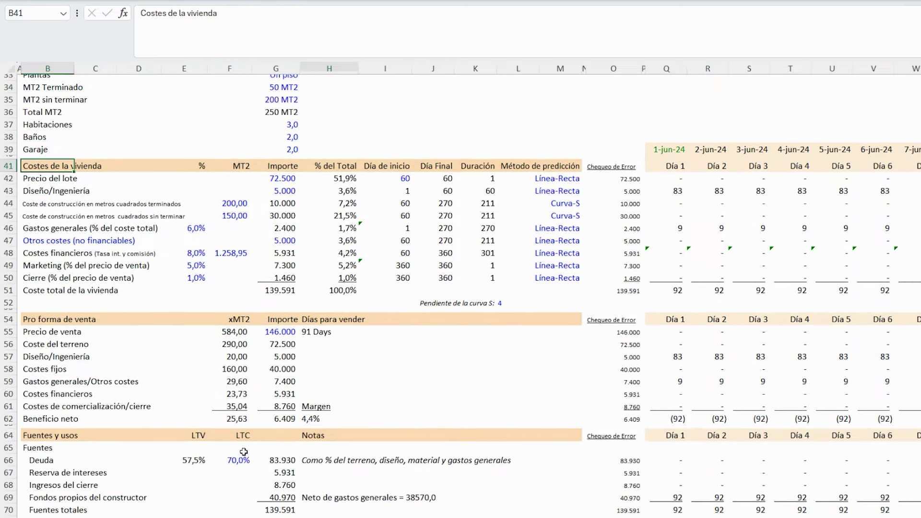
pyautogui.click(35, 176)
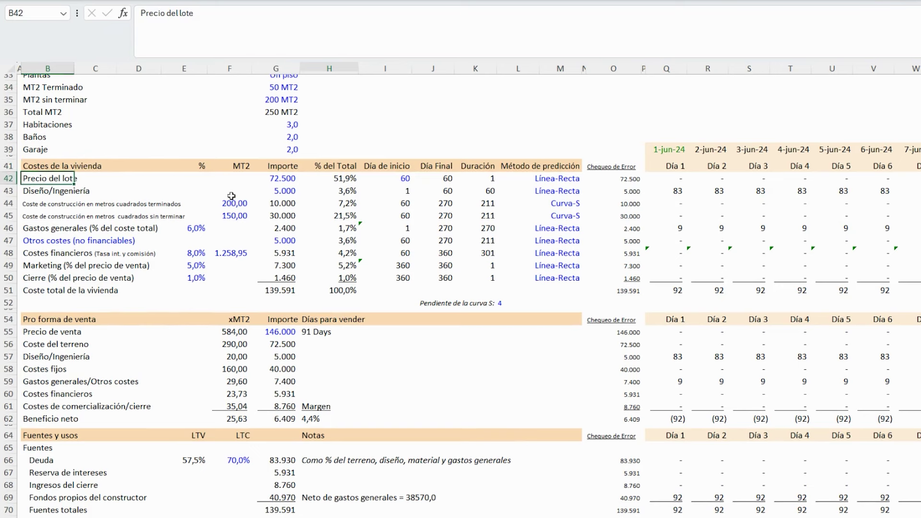
pyautogui.click(277, 179)
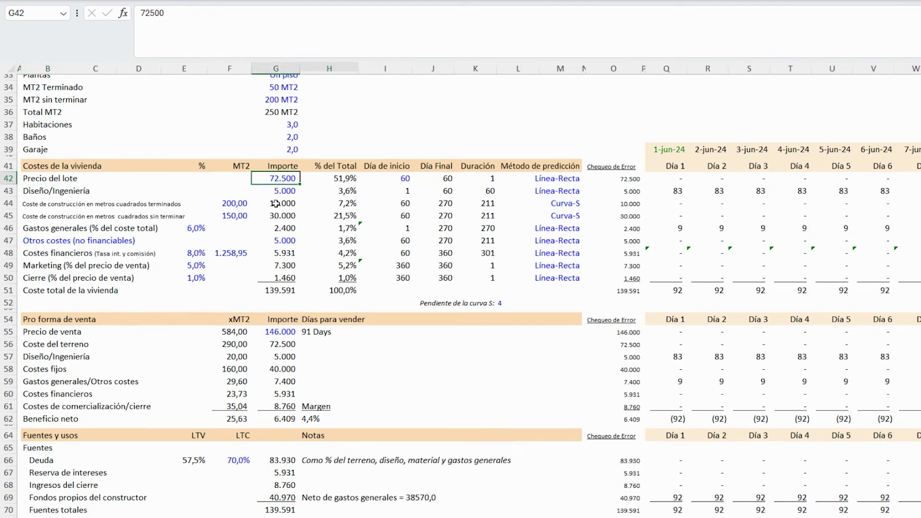
pyautogui.click(275, 192)
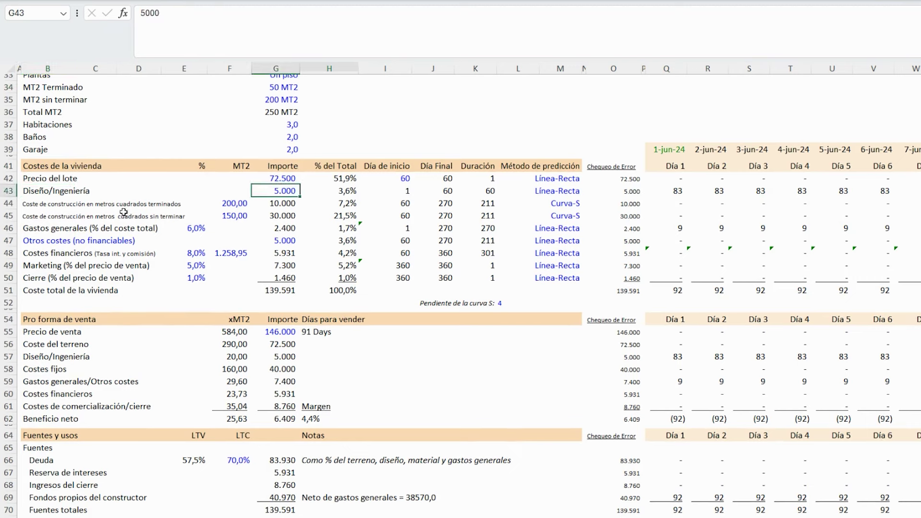
# Step: Examine the construction cost rows for finished and unfinished square metres and the finished cost per MT2 in F44
pyautogui.click(42, 203)
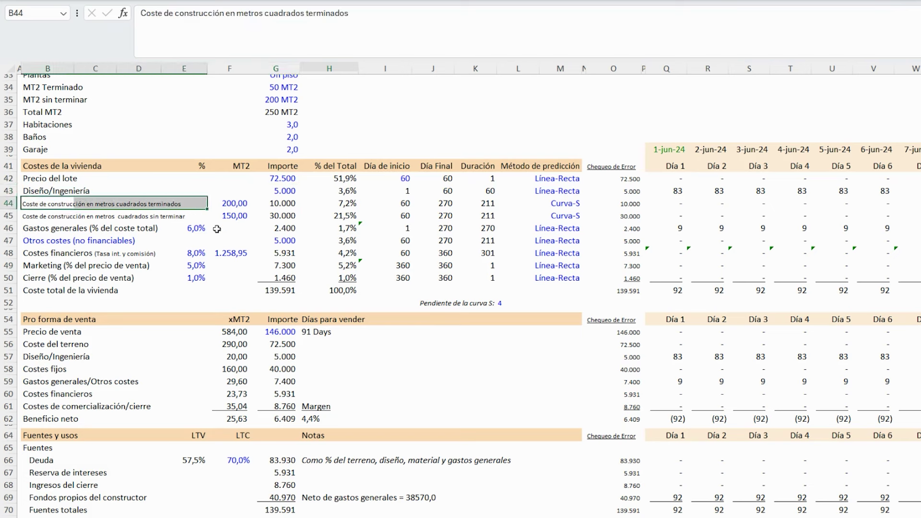
pyautogui.click(229, 205)
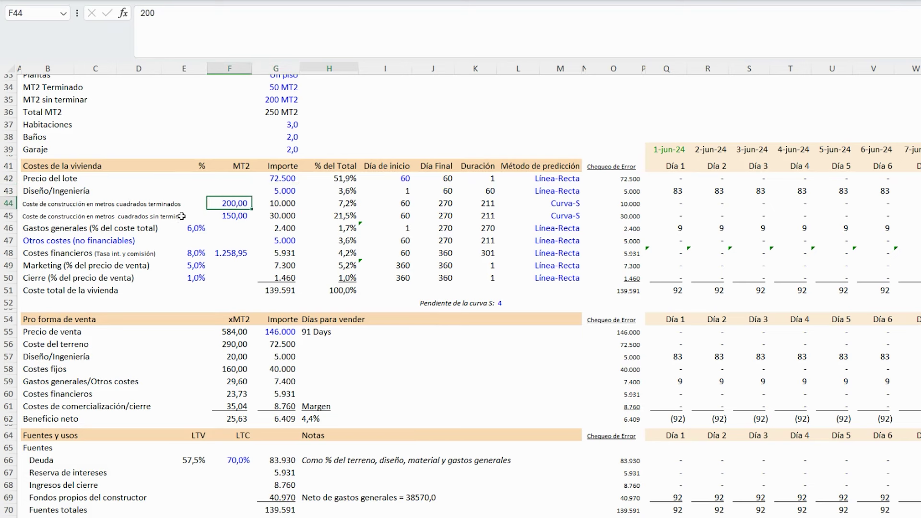
pyautogui.click(33, 208)
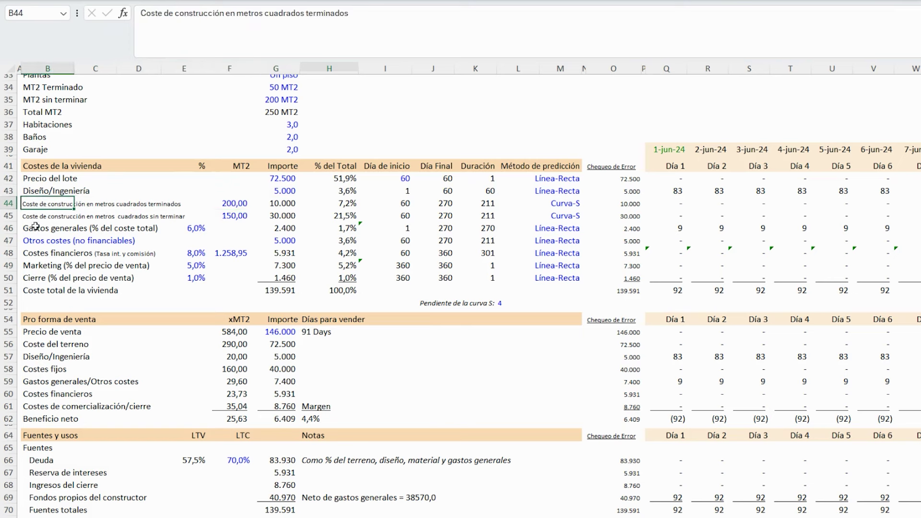
pyautogui.click(39, 217)
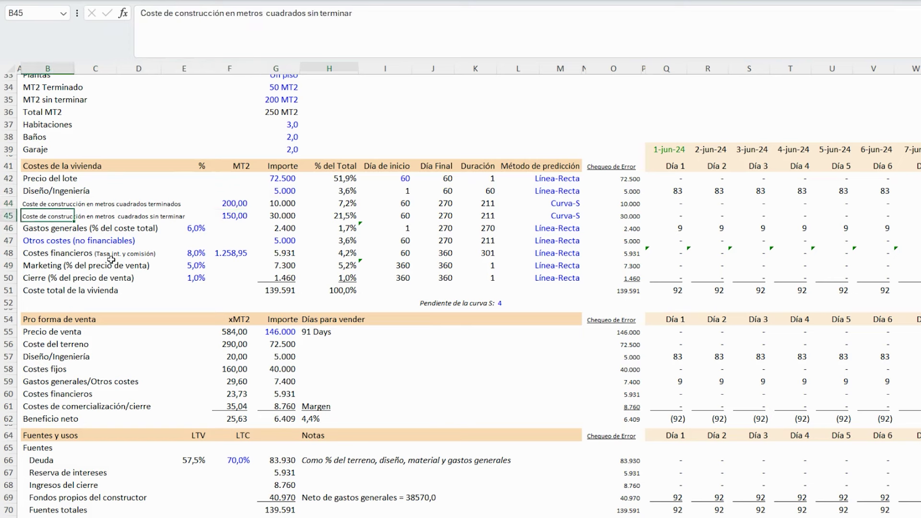
pyautogui.click(233, 205)
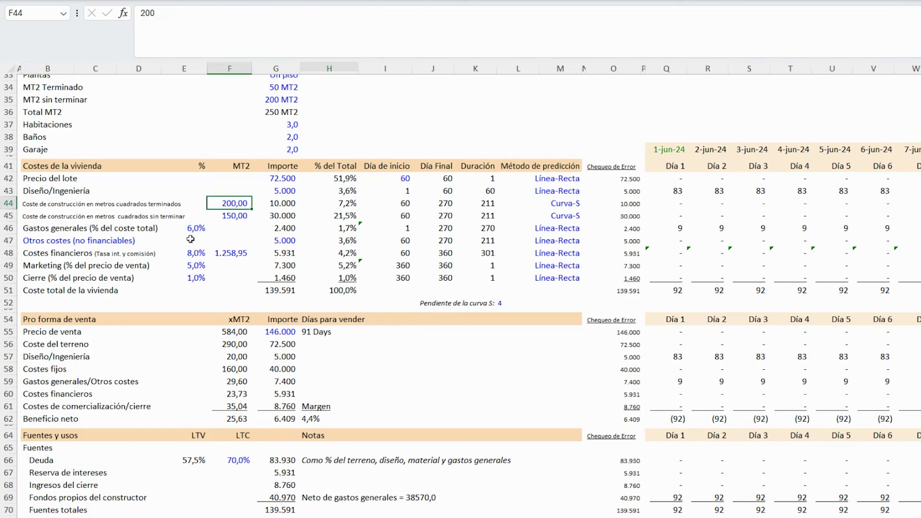
# Step: Inspect the Importe formulas for finished and unfinished construction costs in G44 and G45 against their MT2 inputs
pyautogui.click(287, 204)
pyautogui.press('F2')
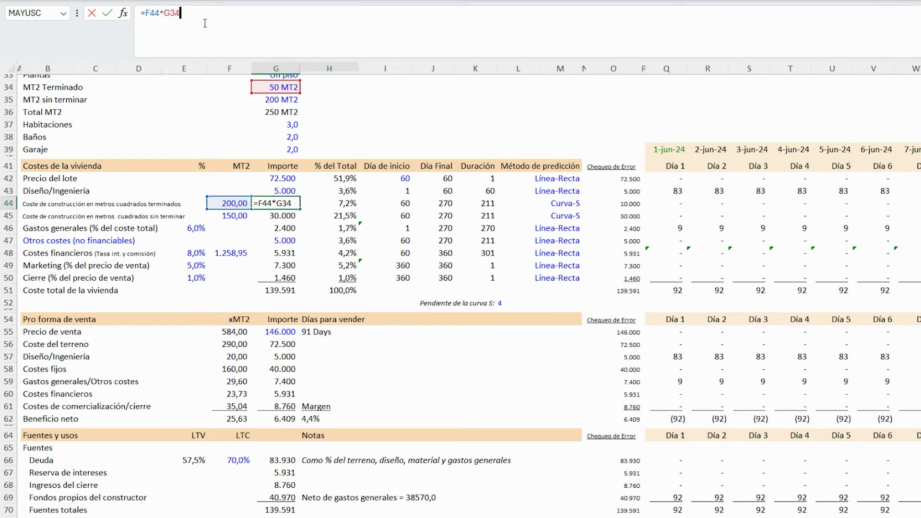
pyautogui.scroll(3, 357, 264)
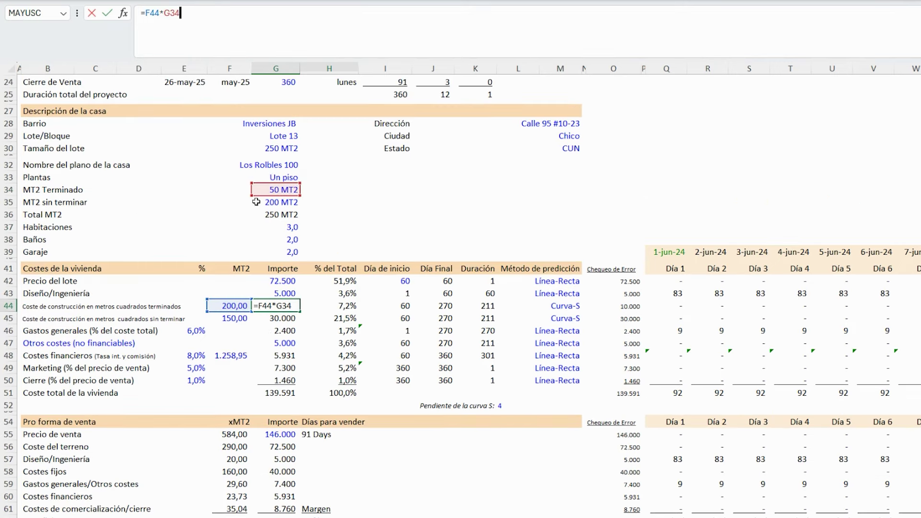
pyautogui.hotkey('ctrl', 'Return')
pyautogui.press('Down')
pyautogui.press('F2')
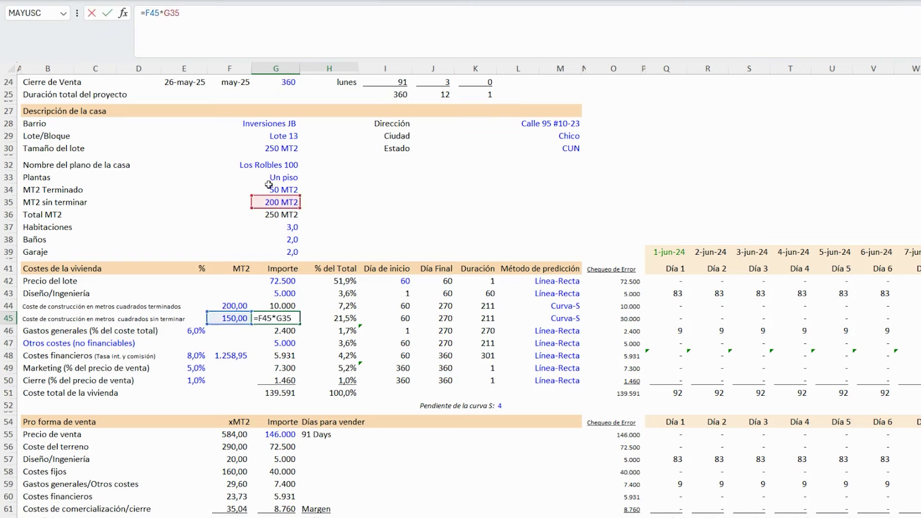
pyautogui.hotkey('ctrl', 'Return')
# Step: Check the Gastos generales percentage in E46 and trace the cells referenced by its Importe formula in G46
pyautogui.scroll(-3, 185, 216)
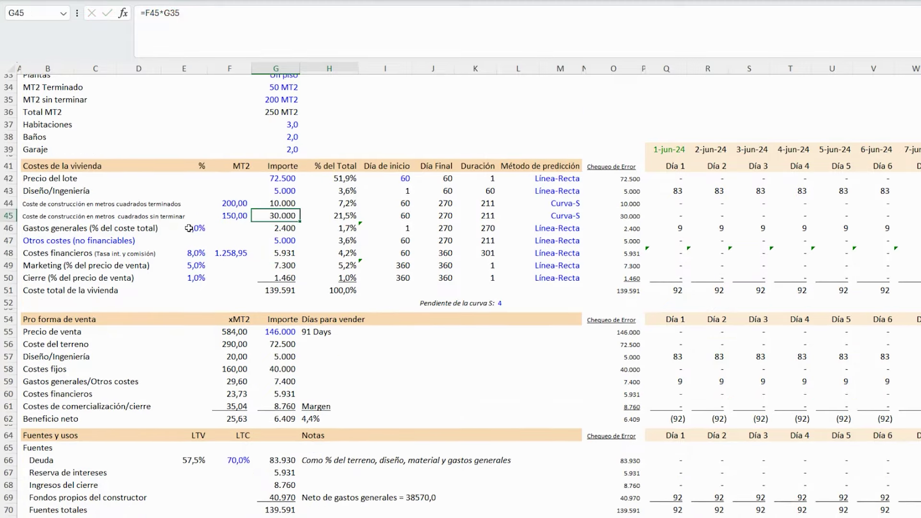
pyautogui.click(189, 229)
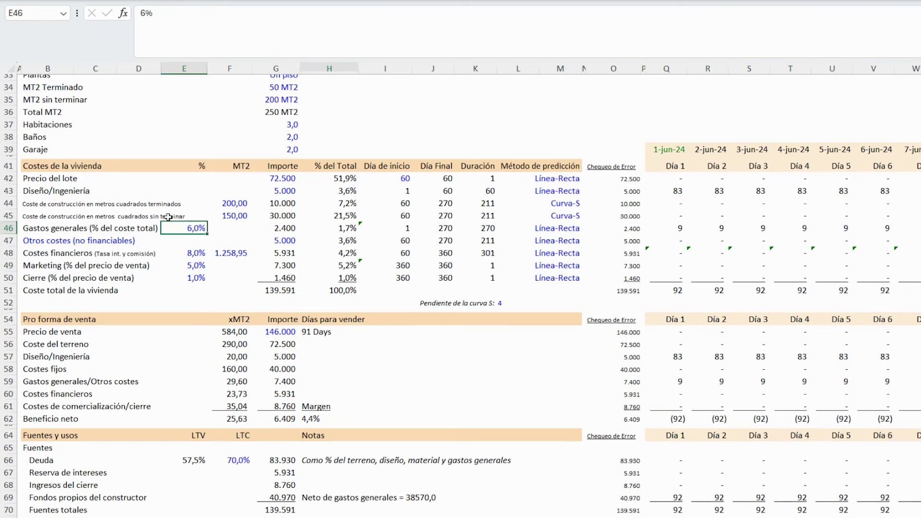
pyautogui.click(281, 231)
pyautogui.press('F2')
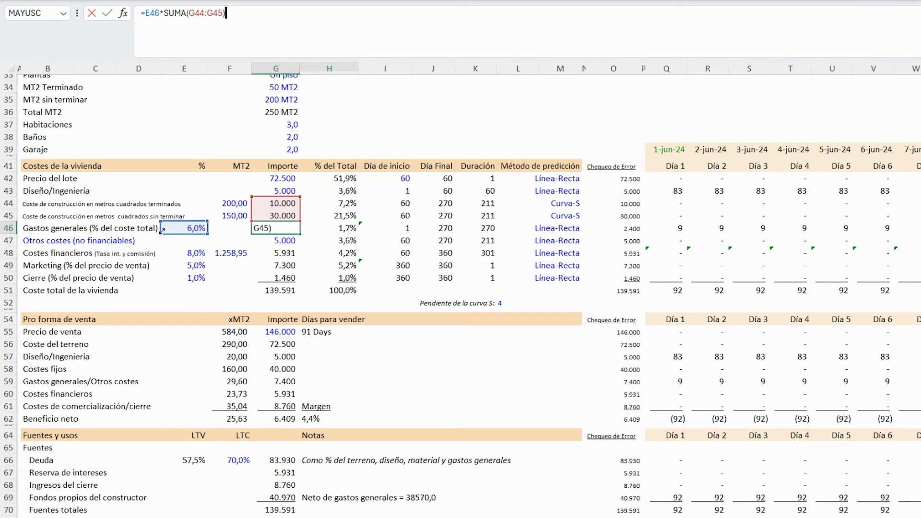
pyautogui.hotkey('ctrl', 'Return')
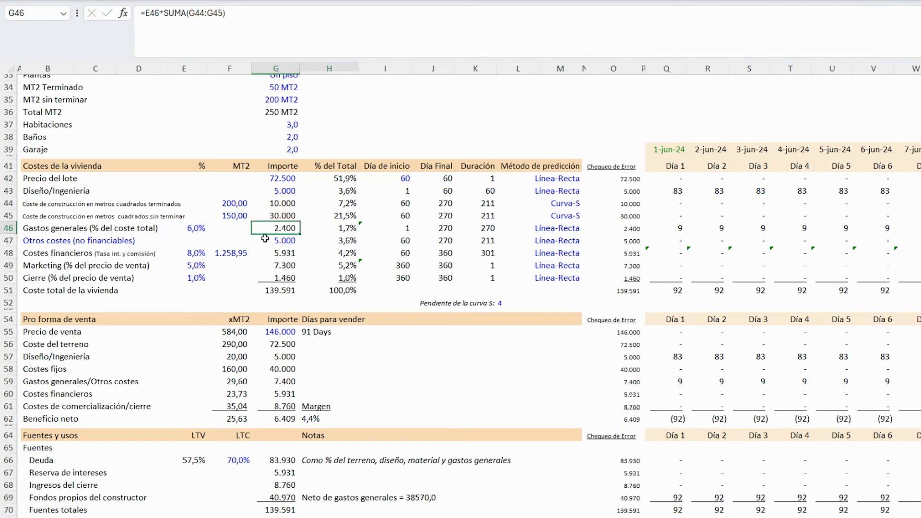
# Step: Review the Otros costes (no financiables) amount and the Costes financieros interest rate and commission formula in F48
pyautogui.moveTo(35, 242); pyautogui.dragTo(283, 240)
pyautogui.click(283, 240)
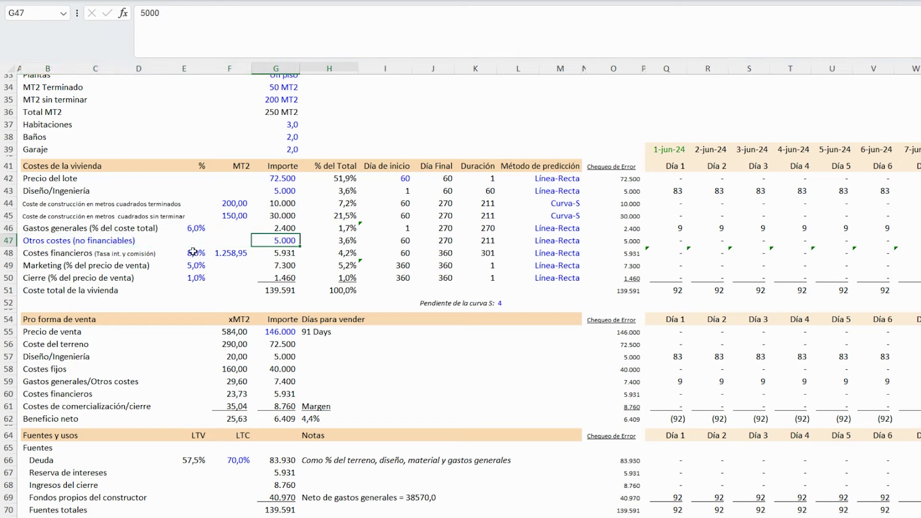
pyautogui.click(38, 255)
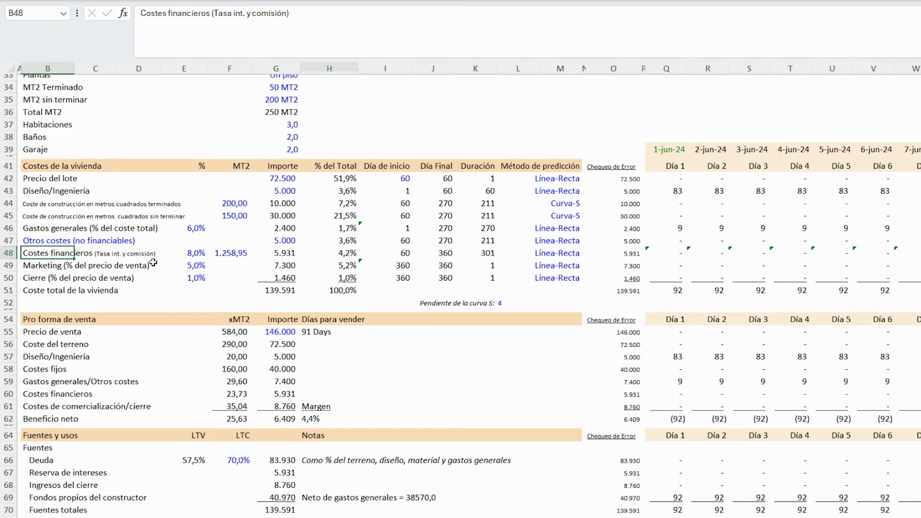
pyautogui.press('Right')
pyautogui.press('Right')
pyautogui.press('Right')
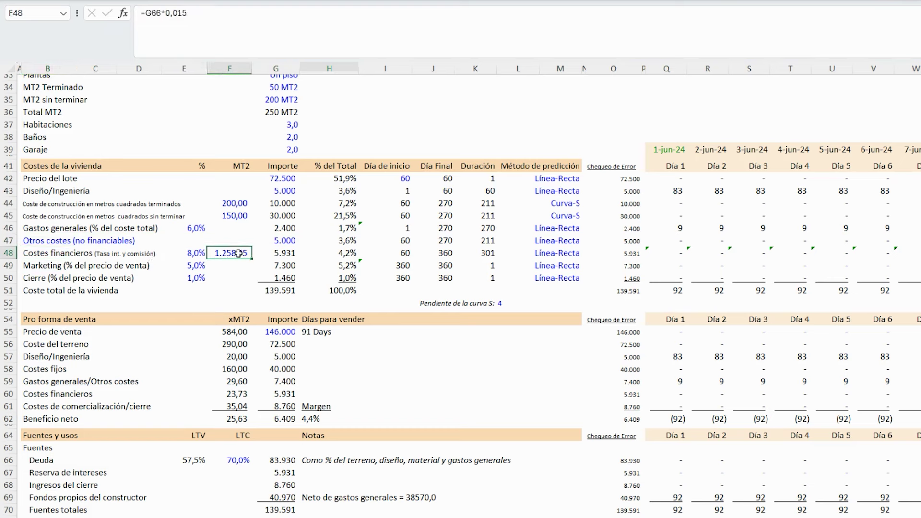
# Step: Review the Marketing and Cierre percentages of the sale price in E49 and E50
pyautogui.click(31, 266)
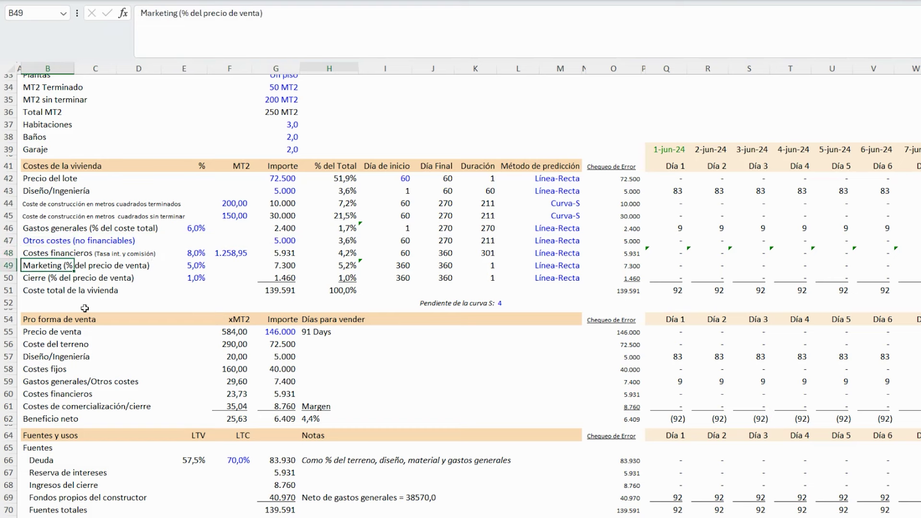
pyautogui.click(184, 265)
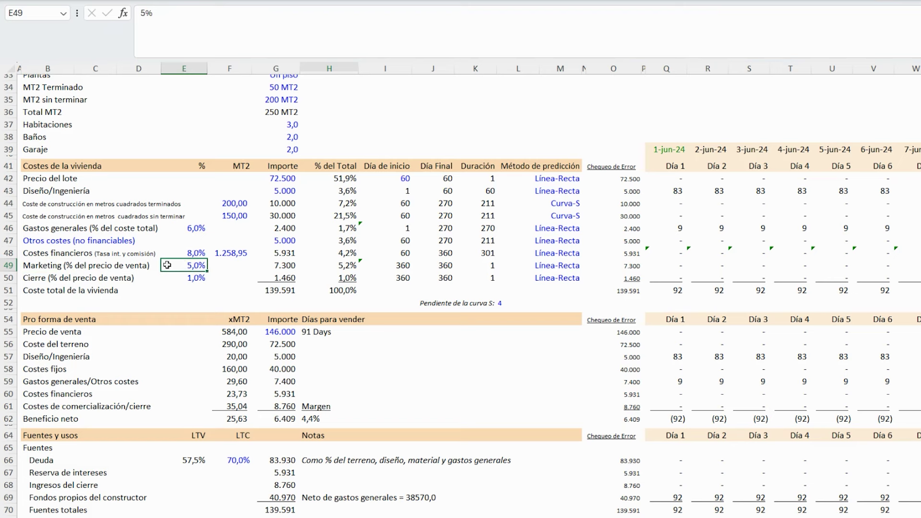
pyautogui.moveTo(73, 280); pyautogui.dragTo(199, 279)
pyautogui.click(200, 278)
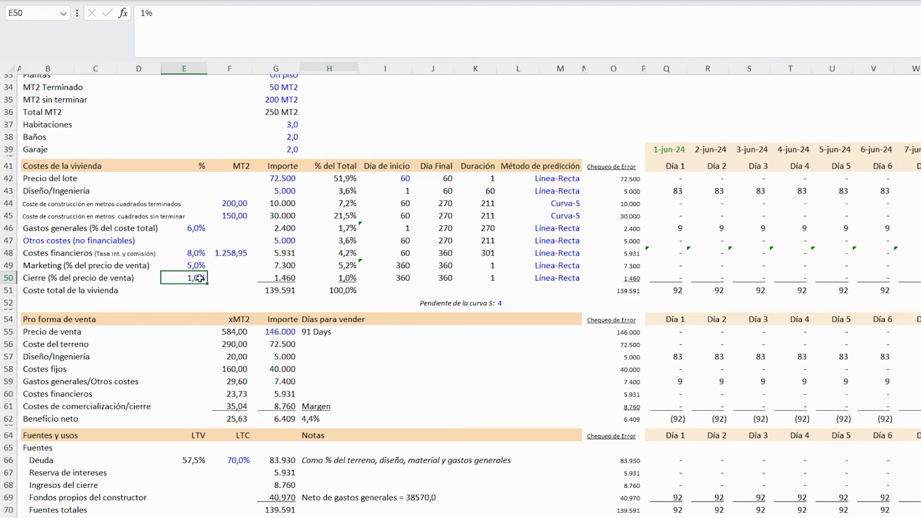
# Step: Review the cost items in B42:B51 and the Método de predicción choices available for Precio del lote
pyautogui.moveTo(62, 183); pyautogui.dragTo(59, 292)
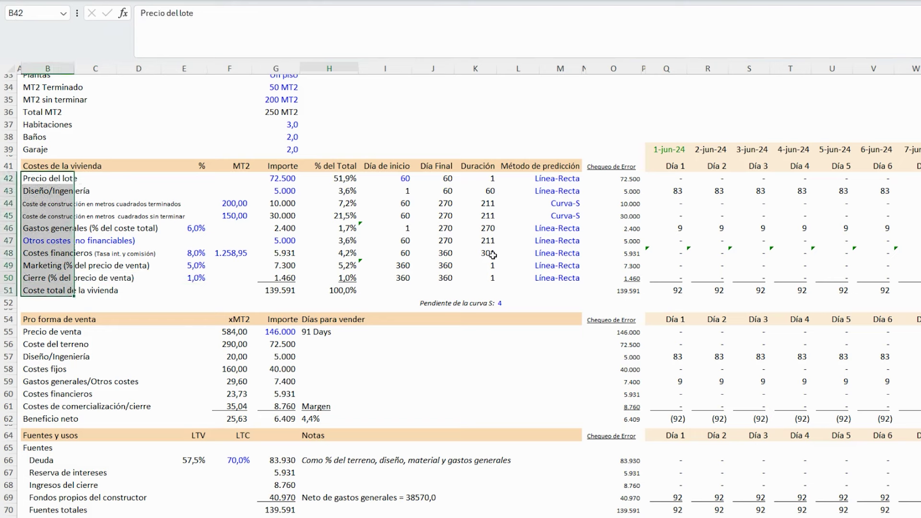
pyautogui.moveTo(562, 179); pyautogui.dragTo(564, 281)
pyautogui.click(552, 163)
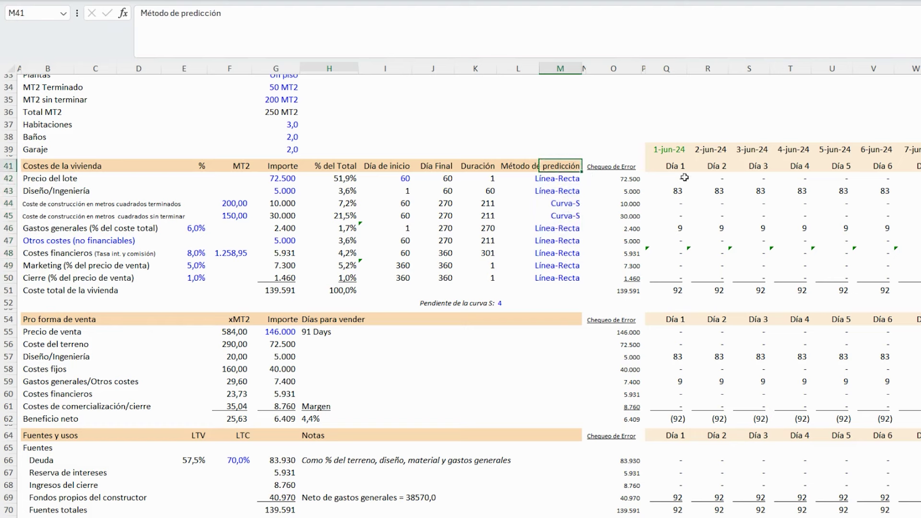
pyautogui.click(572, 178)
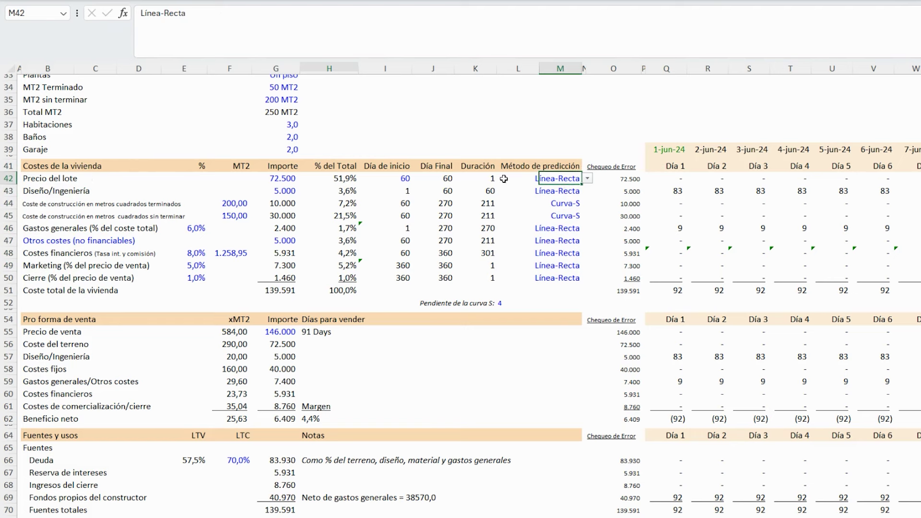
pyautogui.click(588, 177)
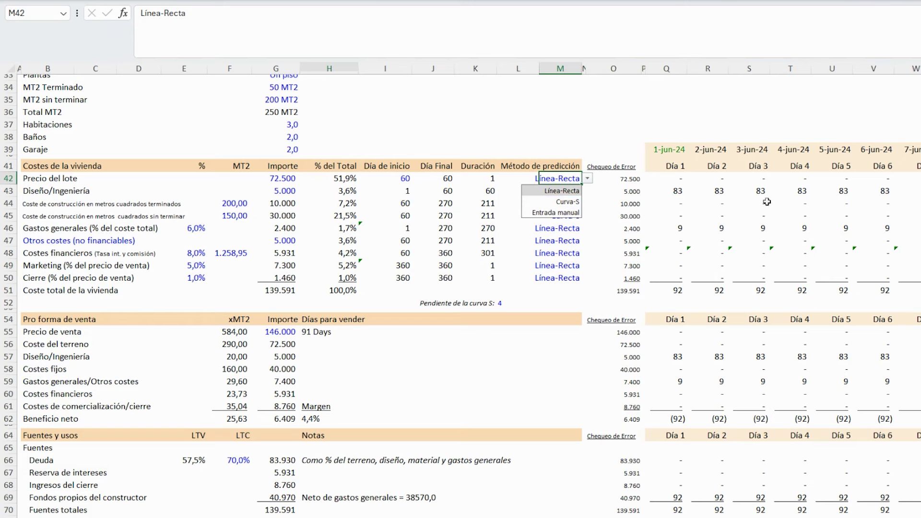
pyautogui.click(596, 136)
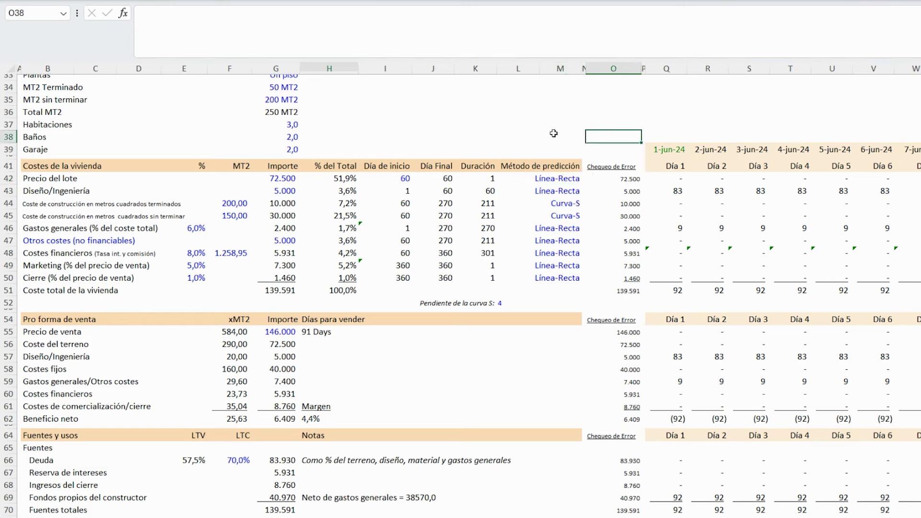
# Step: Examine the finished construction cost row with its Curva-S method and the Chequeo de Error sum in O44
pyautogui.click(556, 207)
pyautogui.moveTo(32, 204); pyautogui.dragTo(573, 206)
pyautogui.click(638, 204)
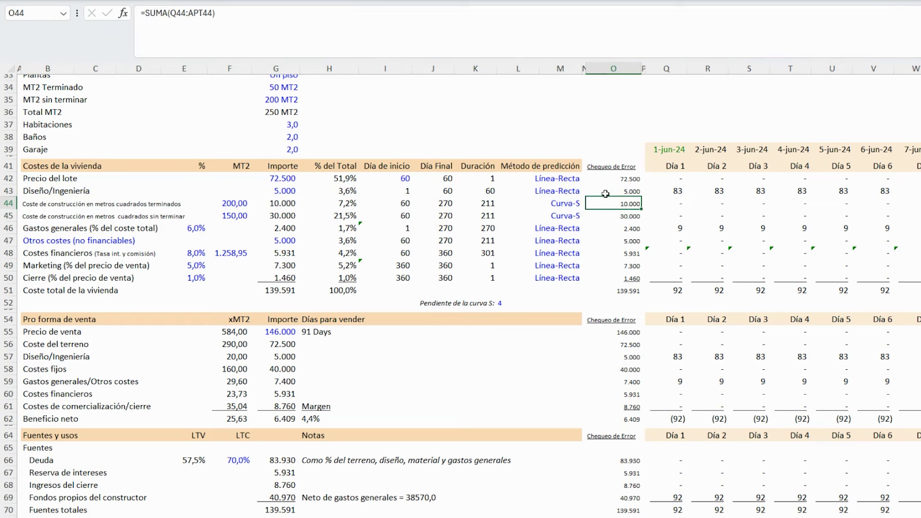
# Step: Examine the daily Curva-S distribution of the finished construction cost along row 44, from Día 1 to beyond Día 150
pyautogui.press('Right')
pyautogui.press('Right')
pyautogui.press('Right')
pyautogui.press('Right')
pyautogui.press('Right')
pyautogui.press('Right')
pyautogui.press('Right')
pyautogui.press('Right')
pyautogui.press('Right')
pyautogui.press('Right')
pyautogui.press('Right')
pyautogui.press('Right')
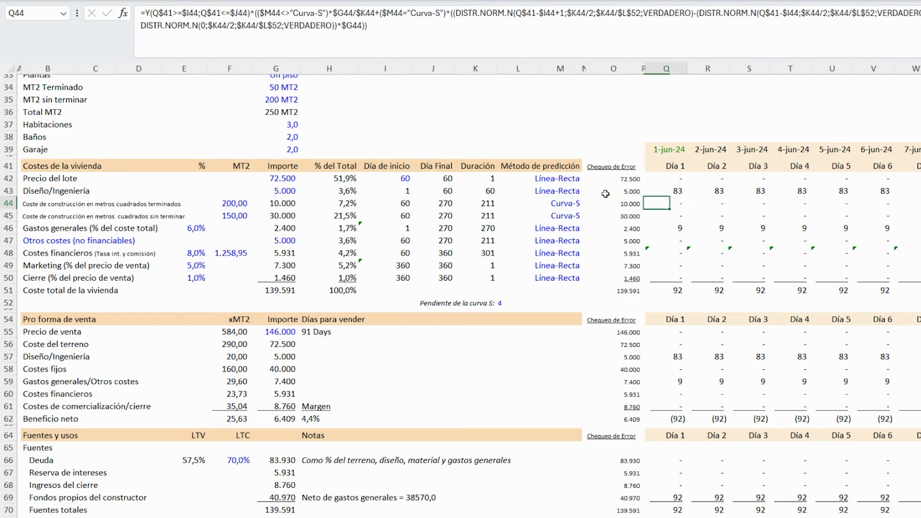
pyautogui.press('Right')
pyautogui.press('Right')
pyautogui.press('Right')
pyautogui.press('Right')
pyautogui.press('Right')
pyautogui.press('Right')
pyautogui.press('Right')
pyautogui.press('Right')
pyautogui.press('Right')
pyautogui.press('Right')
pyautogui.press('Right')
pyautogui.press('Right')
pyautogui.press('Right')
pyautogui.press('Right')
pyautogui.press('Right')
pyautogui.press('Right')
pyautogui.press('Right')
pyautogui.press('Right')
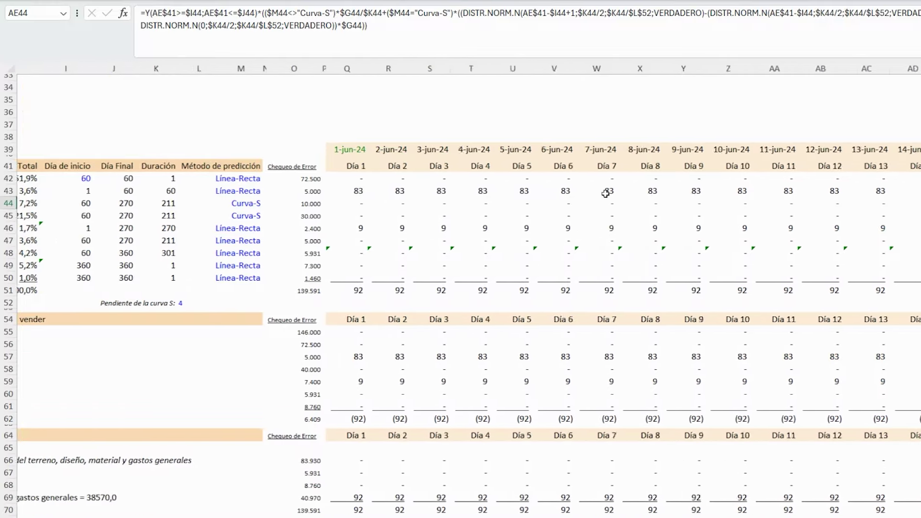
pyautogui.press('Right')
pyautogui.press('Right')
pyautogui.press('Right')
pyautogui.press('Right')
pyautogui.press('Right')
pyautogui.press('Right')
pyautogui.press('Right')
pyautogui.press('Right')
pyautogui.press('Right')
pyautogui.press('Right')
pyautogui.press('Right')
pyautogui.press('Right')
pyautogui.press('Right')
pyautogui.press('Right')
pyautogui.press('Right')
pyautogui.press('Right')
pyautogui.press('Right')
pyautogui.press('Right')
pyautogui.press('Right')
pyautogui.press('Right')
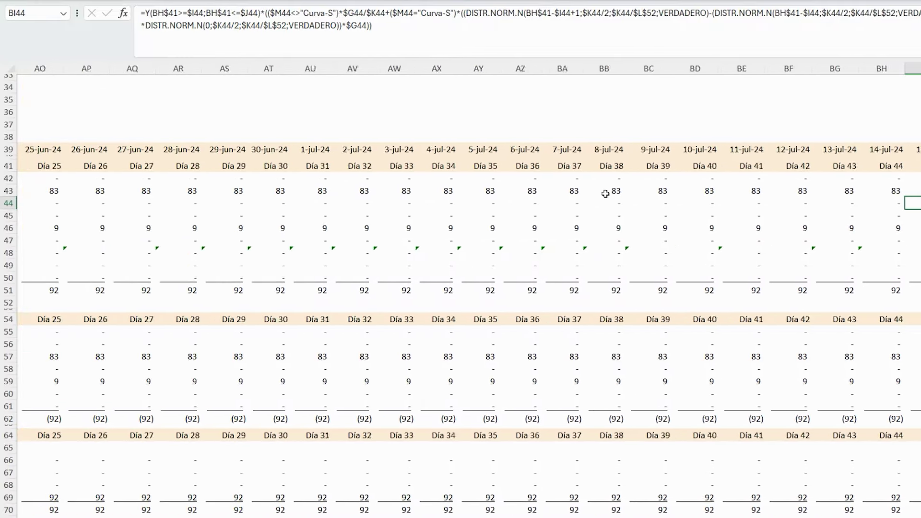
pyautogui.press('Left')
pyautogui.press('Left')
pyautogui.press('Left')
pyautogui.press('Left')
pyautogui.press('Left')
pyautogui.press('Left')
pyautogui.press('Left')
pyautogui.press('Left')
pyautogui.press('Left')
pyautogui.press('Right')
pyautogui.press('Right')
pyautogui.press('Right')
pyautogui.press('Right')
pyautogui.press('Right')
pyautogui.press('Right')
pyautogui.press('Right')
pyautogui.press('Right')
pyautogui.press('Right')
pyautogui.press('Right')
pyautogui.press('Right')
pyautogui.press('Right')
pyautogui.press('Right')
pyautogui.press('Right')
pyautogui.press('Right')
pyautogui.press('Right')
pyautogui.press('Right')
pyautogui.press('Right')
pyautogui.press('Right')
pyautogui.press('Right')
pyautogui.press('Right')
pyautogui.press('Right')
pyautogui.press('Right')
pyautogui.press('Right')
pyautogui.press('Right')
pyautogui.press('Right')
pyautogui.press('Right')
pyautogui.press('Right')
pyautogui.press('Right')
pyautogui.press('Right')
pyautogui.press('Right')
pyautogui.press('Right')
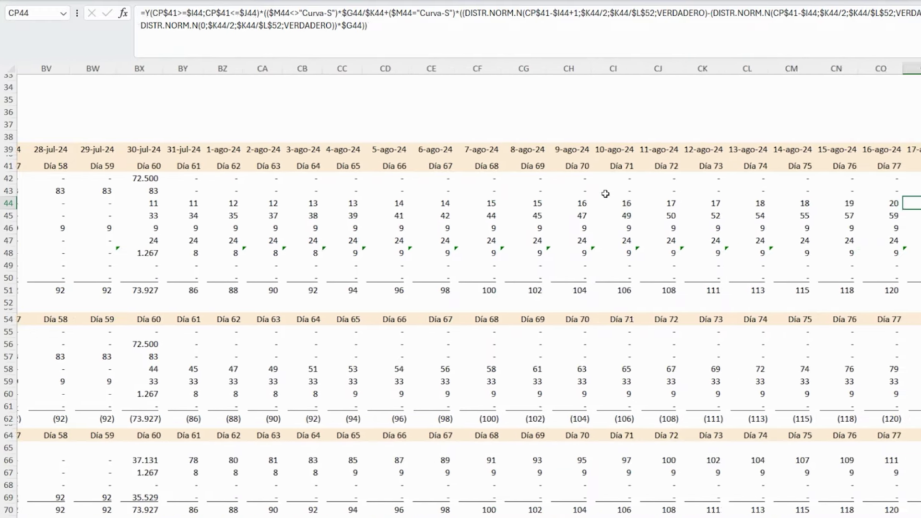
pyautogui.press('Right')
pyautogui.press('Right')
pyautogui.press('Right')
pyautogui.press('Right')
pyautogui.press('Right')
pyautogui.press('Right')
pyautogui.press('Right')
pyautogui.press('Right')
pyautogui.press('Right')
pyautogui.press('Right')
pyautogui.press('Right')
pyautogui.press('Right')
pyautogui.press('Right')
pyautogui.press('Right')
pyautogui.press('Right')
pyautogui.press('Right')
pyautogui.press('Right')
pyautogui.press('Right')
pyautogui.press('Right')
pyautogui.press('Right')
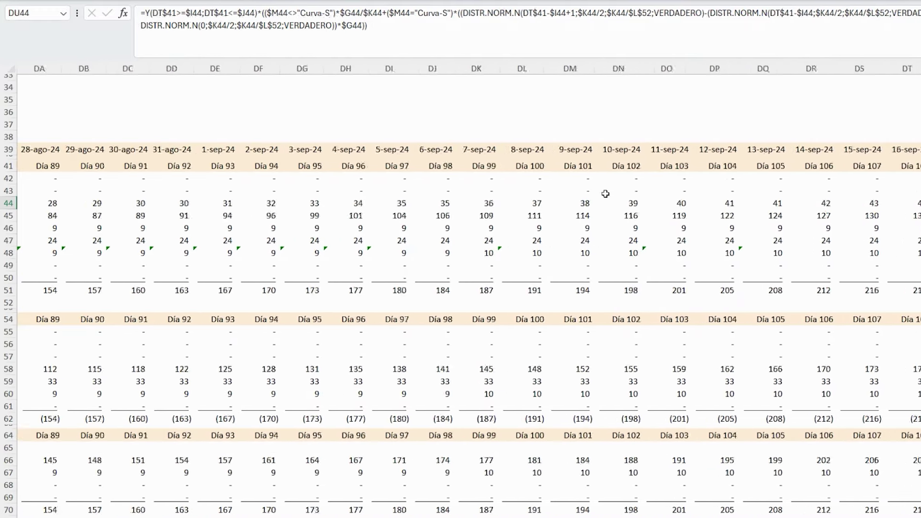
pyautogui.press('Right')
pyautogui.press('Right')
pyautogui.press('Right')
pyautogui.press('Right')
pyautogui.press('Right')
pyautogui.press('Right')
pyautogui.press('Right')
pyautogui.press('Right')
pyautogui.press('Right')
pyautogui.press('Right')
pyautogui.press('Right')
pyautogui.press('Right')
pyautogui.press('Right')
pyautogui.press('Right')
pyautogui.press('Right')
pyautogui.press('Right')
pyautogui.press('Right')
pyautogui.press('Right')
pyautogui.press('Right')
pyautogui.press('Right')
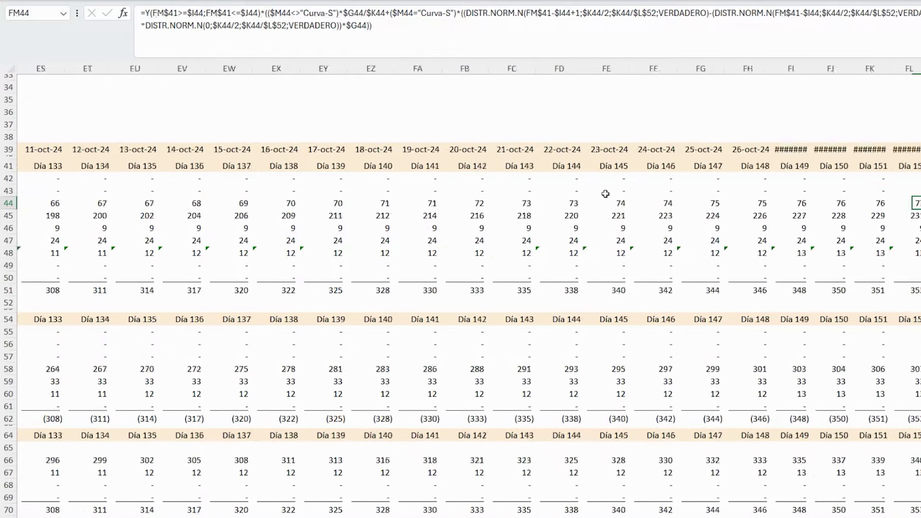
pyautogui.press('Right')
pyautogui.press('Right')
pyautogui.press('Right')
pyautogui.press('Right')
pyautogui.press('Right')
pyautogui.press('Right')
pyautogui.press('Right')
pyautogui.press('Right')
pyautogui.press('Right')
pyautogui.press('Right')
pyautogui.press('Right')
pyautogui.press('Right')
pyautogui.press('Right')
pyautogui.press('Right')
pyautogui.press('Right')
pyautogui.press('Right')
pyautogui.press('Right')
pyautogui.press('Right')
pyautogui.press('Right')
pyautogui.press('Right')
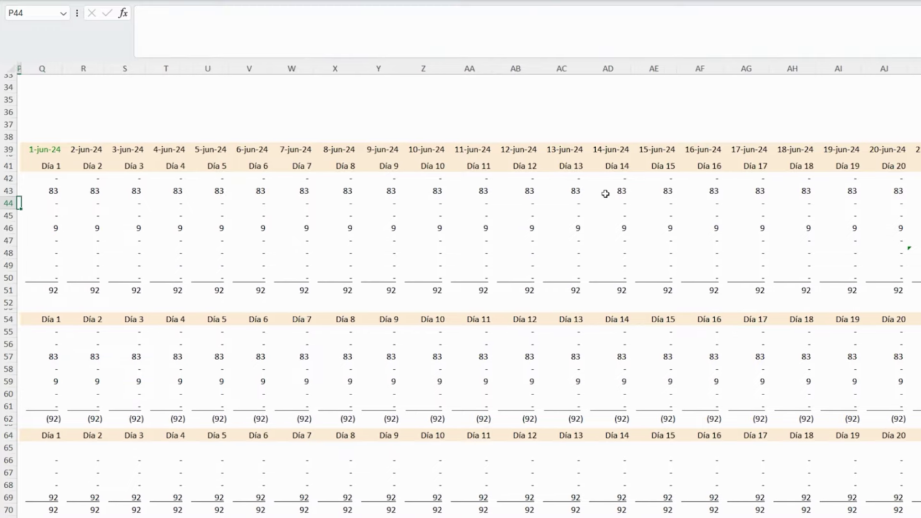
# Step: Set the Método de predicción of the finished square-metre construction cost in M44 to Línea-Recta
pyautogui.hotkey('ctrl', 'Left')
pyautogui.hotkey('ctrl', 'Left')
pyautogui.hotkey('ctrl', 'Left')
pyautogui.hotkey('ctrl', 'Left')
pyautogui.press('Right')
pyautogui.press('Right')
pyautogui.press('Right')
pyautogui.press('Right')
pyautogui.press('Right')
pyautogui.press('Right')
pyautogui.press('Right')
pyautogui.press('Right')
pyautogui.press('Right')
pyautogui.press('Right')
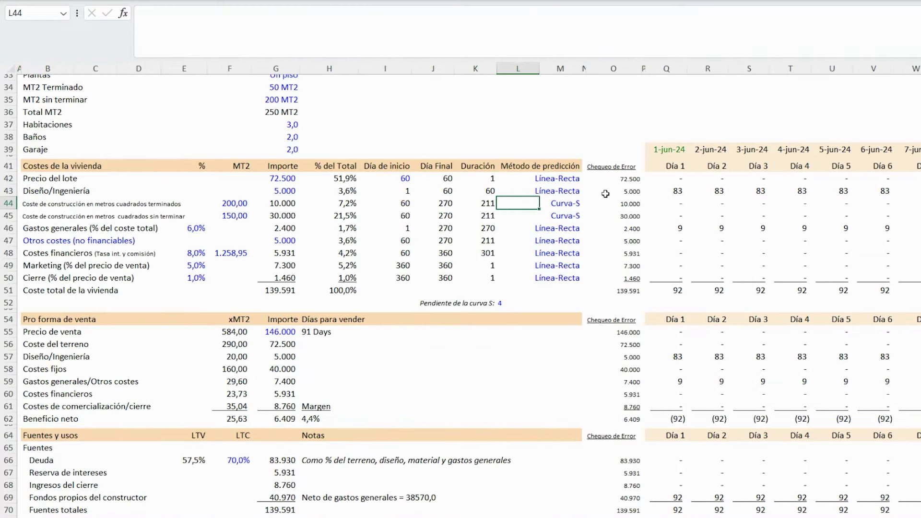
pyautogui.click(555, 203)
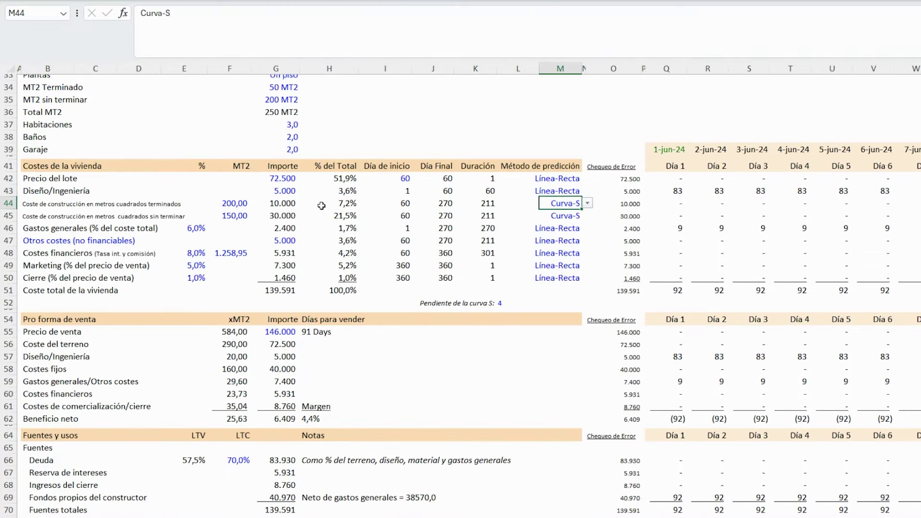
pyautogui.click(588, 203)
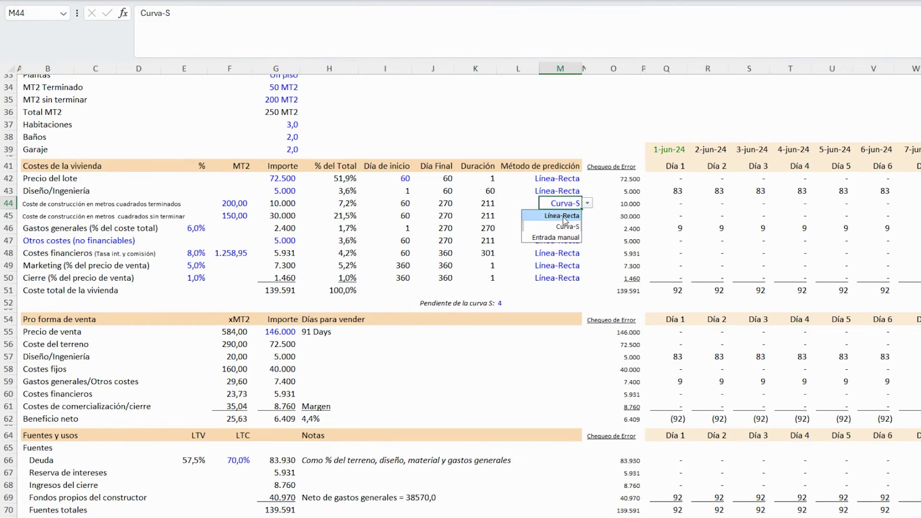
pyautogui.click(564, 219)
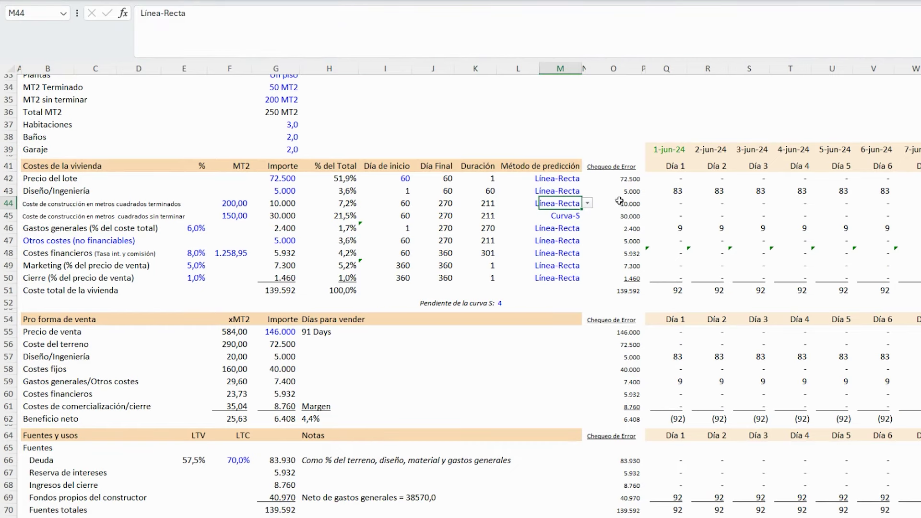
# Step: Set the Inicio de la construcción day in G22 of the Calendario to 1
pyautogui.scroll(4, 301, 151)
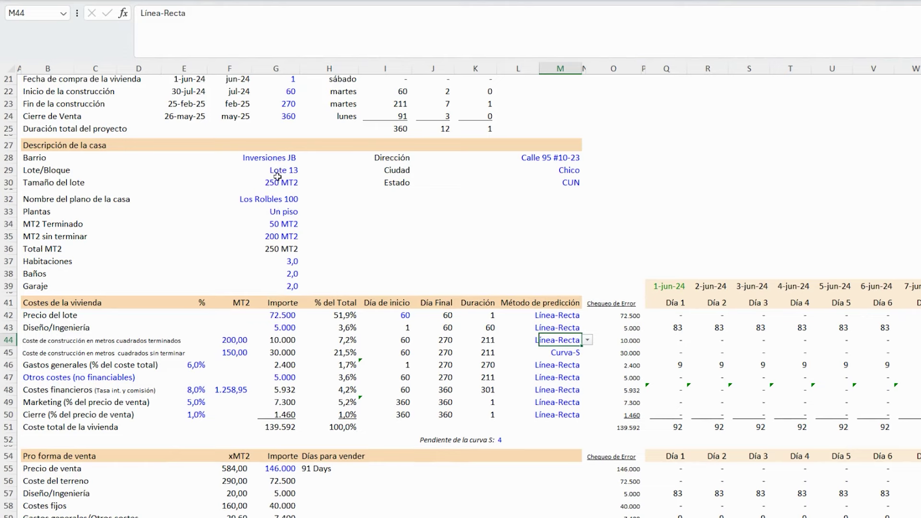
pyautogui.scroll(3, 282, 221)
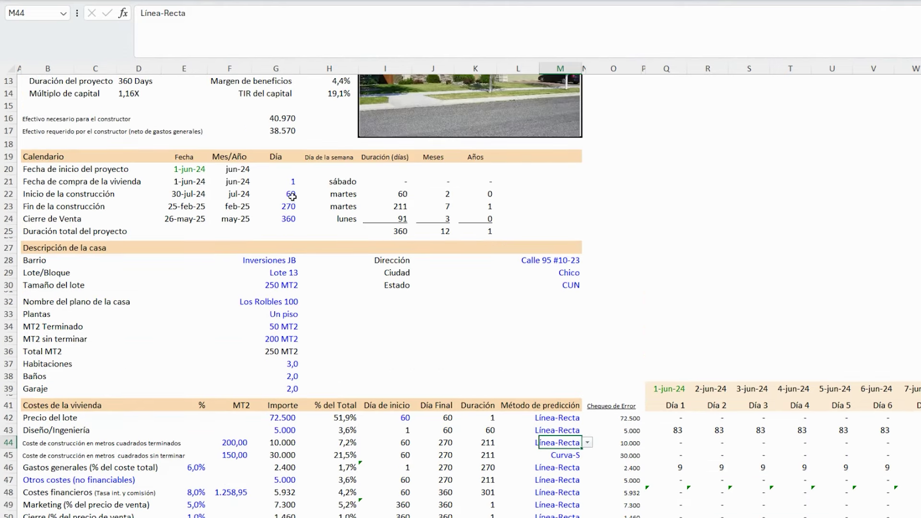
pyautogui.click(292, 198)
pyautogui.scroll(-3, 479, 267)
pyautogui.write('1')
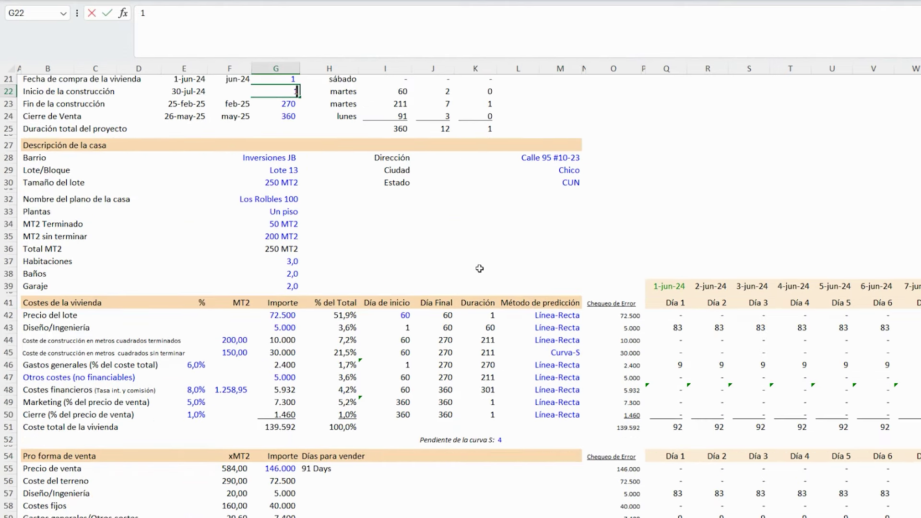
pyautogui.press('Return')
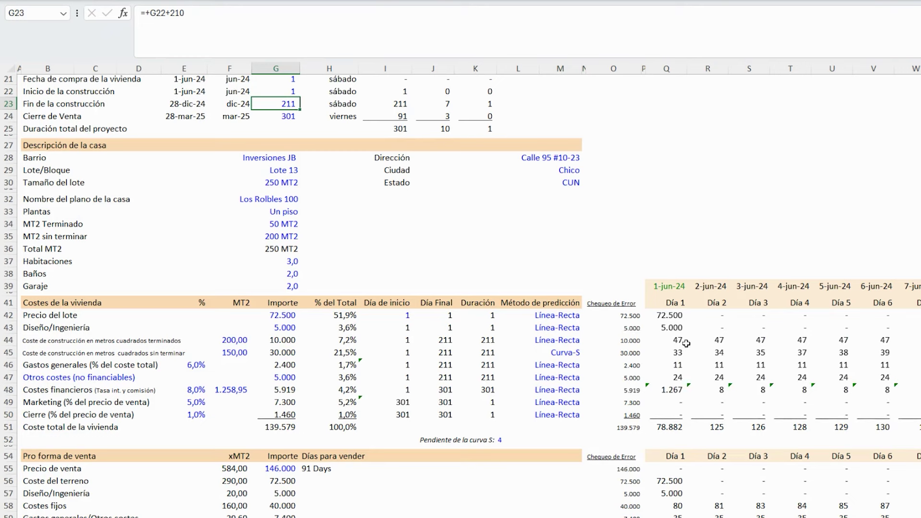
# Step: Examine the daily Línea-Recta distribution of the finished construction cost along row 44, from Día 1 to about Día 16
pyautogui.click(677, 340)
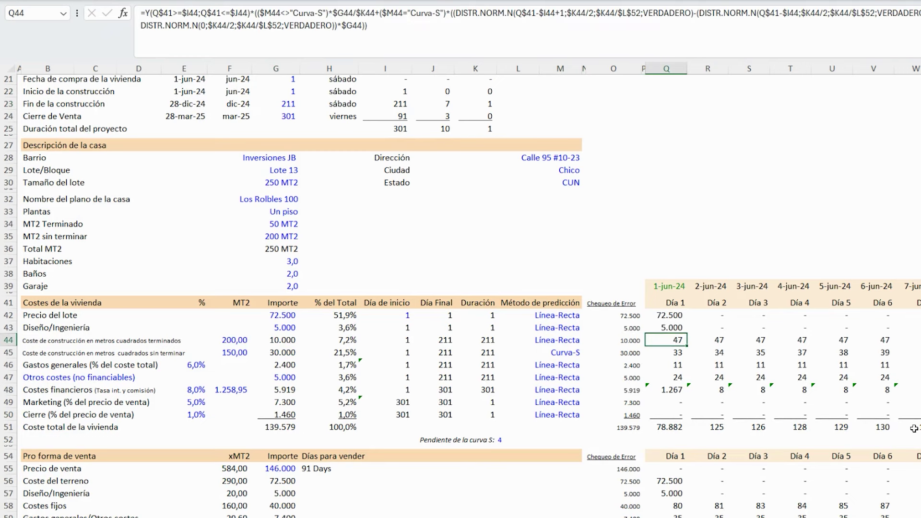
pyautogui.press('Left')
pyautogui.press('Left')
pyautogui.press('Left')
pyautogui.press('Left')
pyautogui.press('Right')
pyautogui.press('Right')
pyautogui.press('Right')
pyautogui.press('Right')
pyautogui.press('Right')
pyautogui.press('Right')
pyautogui.press('Right')
pyautogui.press('Right')
pyautogui.press('Right')
pyautogui.press('Right')
pyautogui.press('Right')
pyautogui.press('Right')
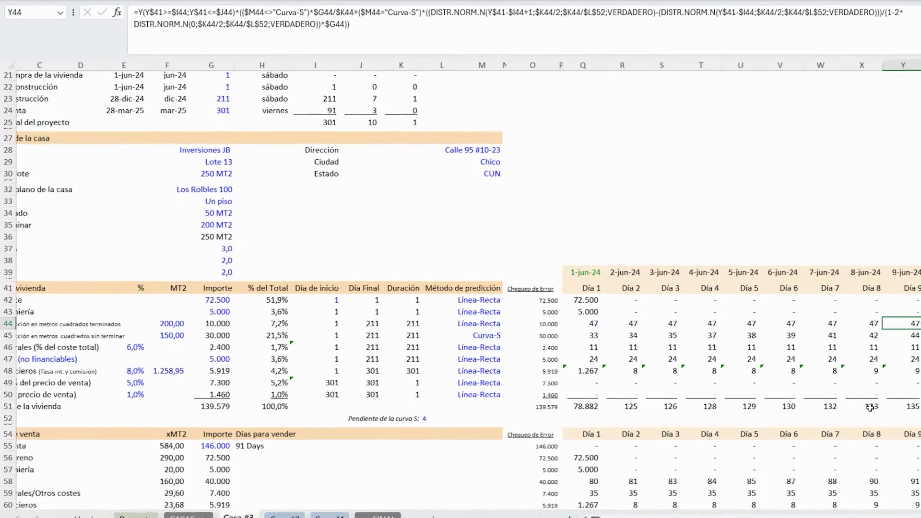
pyautogui.press('Right')
pyautogui.press('Right')
pyautogui.press('Right')
pyautogui.press('Right')
pyautogui.press('Right')
pyautogui.press('Right')
pyautogui.press('Right')
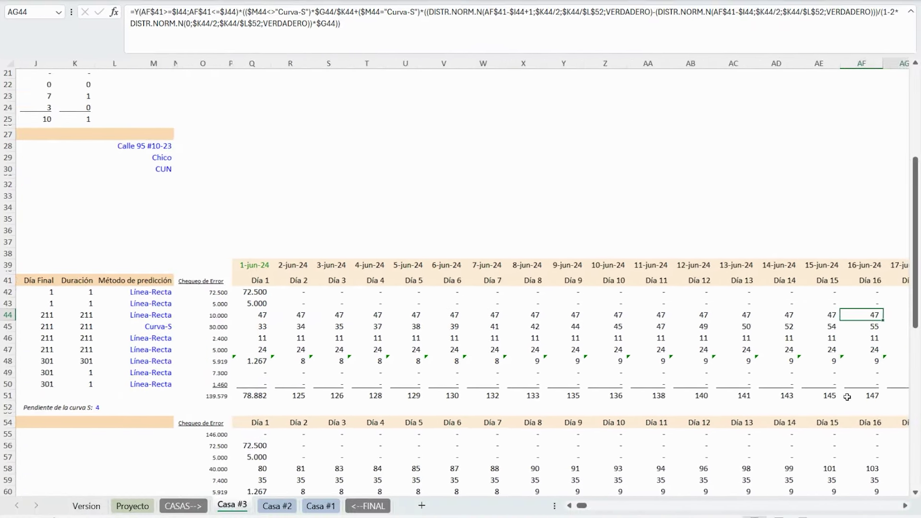
pyautogui.press('Right')
pyautogui.press('Right')
pyautogui.press('Right')
pyautogui.press('Left')
pyautogui.press('Left')
pyautogui.press('Left')
pyautogui.press('Left')
pyautogui.press('Left')
pyautogui.press('Left')
pyautogui.press('Left')
pyautogui.press('Left')
pyautogui.press('Left')
pyautogui.press('Left')
pyautogui.press('Left')
pyautogui.press('Left')
pyautogui.press('Left')
pyautogui.press('Left')
pyautogui.press('Left')
pyautogui.press('Left')
pyautogui.press('Left')
pyautogui.press('Left')
pyautogui.press('Left')
pyautogui.press('Left')
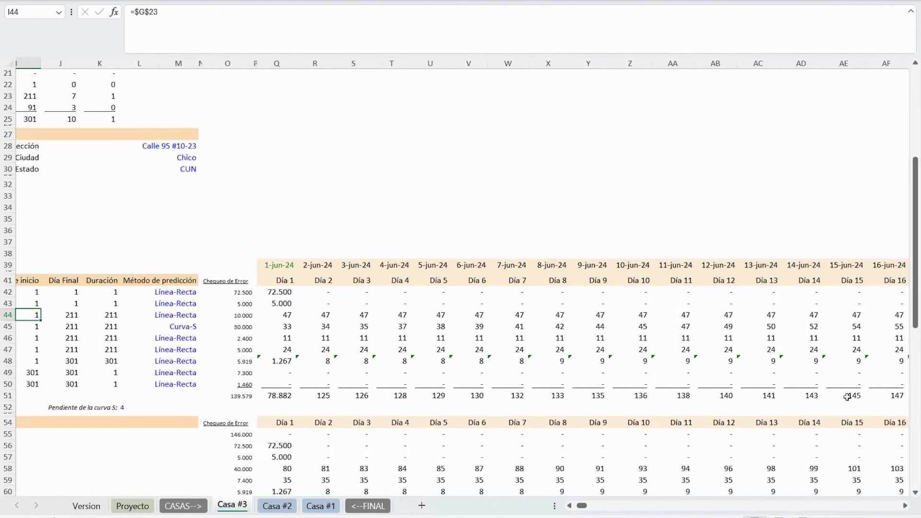
pyautogui.press('Left')
pyautogui.press('Left')
pyautogui.press('Left')
pyautogui.press('Left')
pyautogui.press('Left')
pyautogui.press('Left')
# Step: Set the Inicio de la construcción day in G22 back to 60
pyautogui.scroll(3, 672, 221)
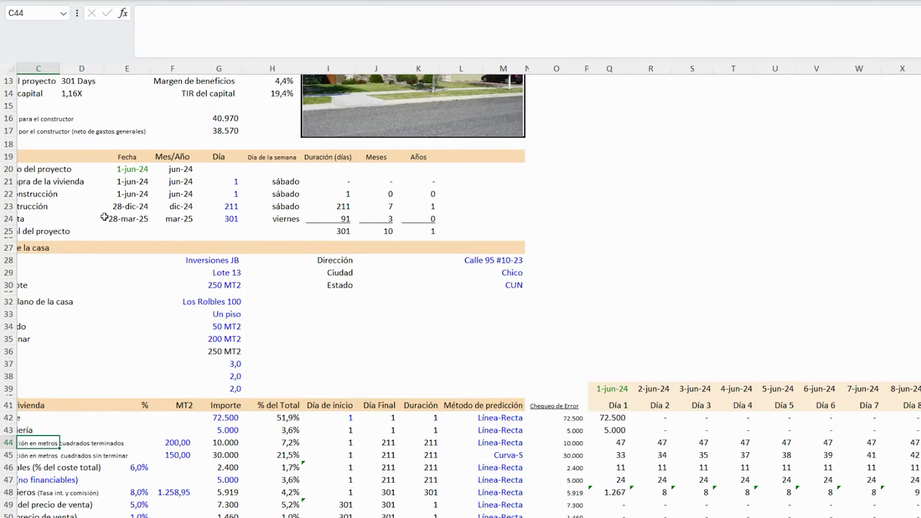
pyautogui.hscroll(-2, 104, 217)
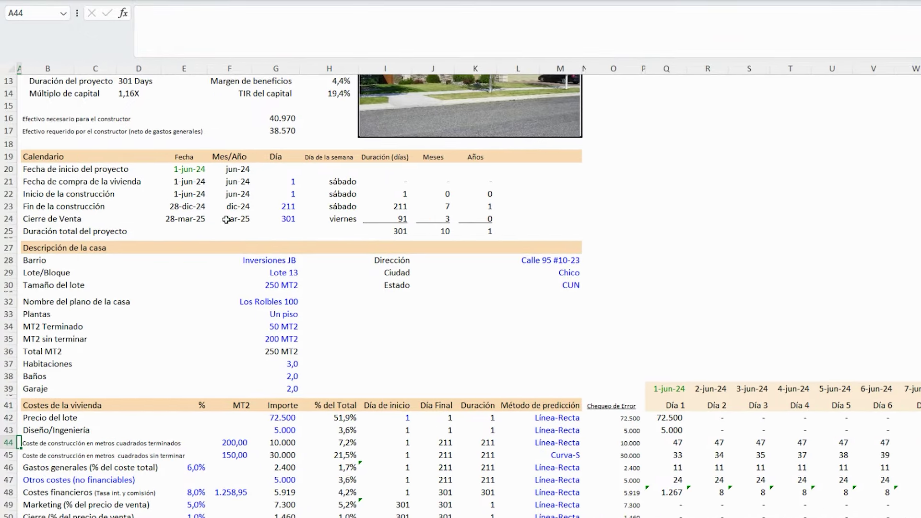
pyautogui.moveTo(288, 194); pyautogui.dragTo(287, 206)
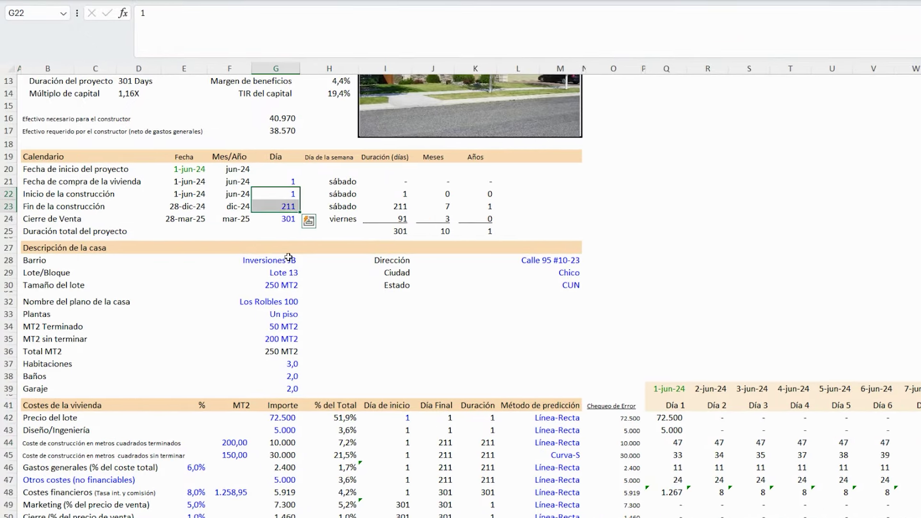
pyautogui.click(283, 193)
pyautogui.write('60')
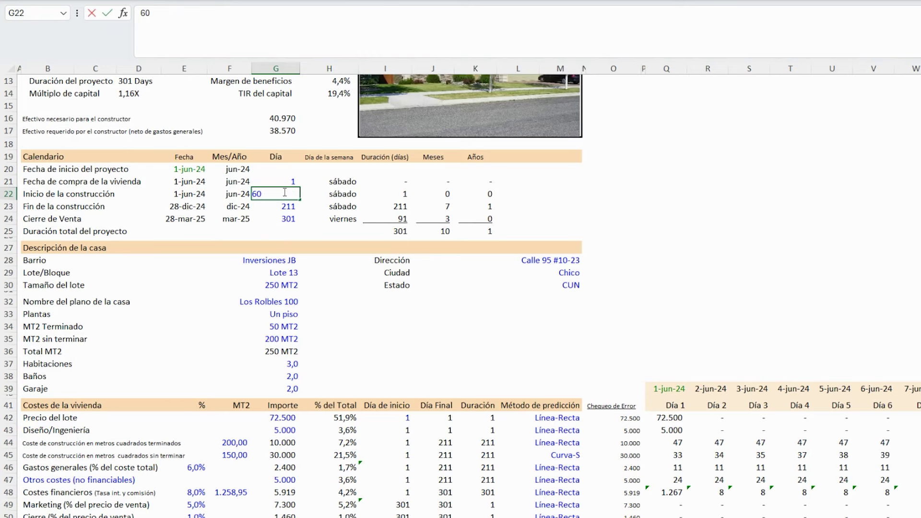
pyautogui.press('Return')
# Step: Set the Método de predicción of the finished square-metre construction cost in M44 back to Curva-S
pyautogui.scroll(-2, 703, 392)
pyautogui.click(575, 375)
pyautogui.click(587, 374)
pyautogui.click(551, 402)
# Step: Try a Pendiente de la curva S of 5 in L52 and replace it with 10
pyautogui.click(439, 475)
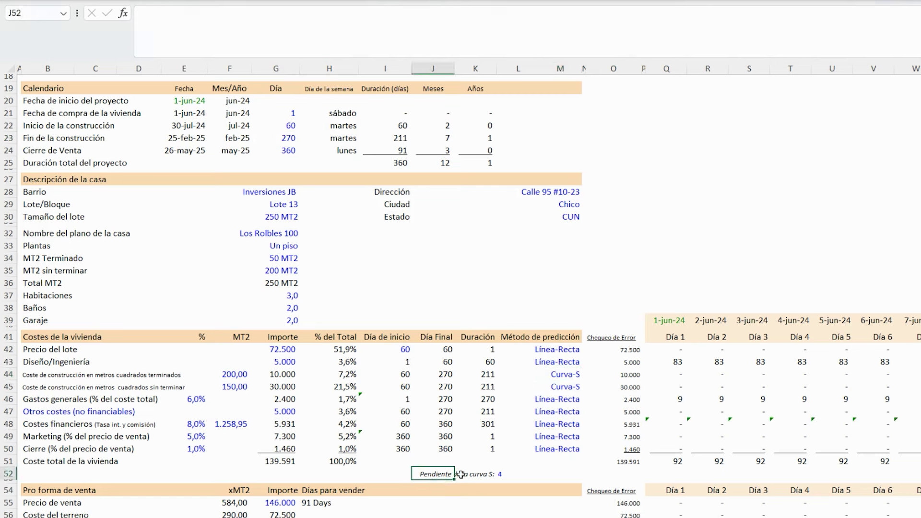
pyautogui.click(508, 477)
pyautogui.write('5')
pyautogui.press('Return')
pyautogui.press('Up')
pyautogui.write('10')
pyautogui.press('Return')
# Step: Examine the daily Curva-S distribution of the finished construction cost along row 44, from Día 1 to about Día 156
pyautogui.press('Up')
pyautogui.press('Up')
pyautogui.press('Up')
pyautogui.press('Up')
pyautogui.press('Up')
pyautogui.press('Up')
pyautogui.press('Up')
pyautogui.press('Up')
pyautogui.press('Up')
pyautogui.press('Right')
pyautogui.press('Right')
pyautogui.press('Right')
pyautogui.press('Right')
pyautogui.press('Right')
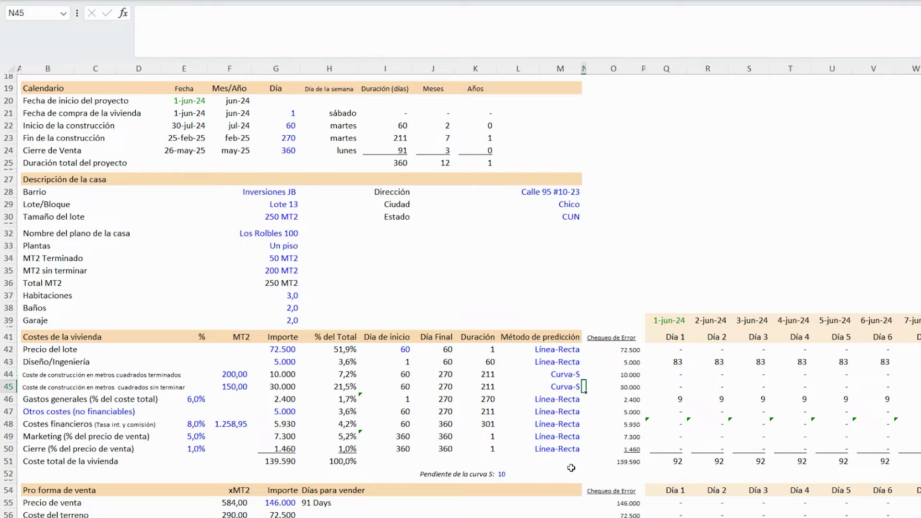
pyautogui.press('Right')
pyautogui.press('Right')
pyautogui.press('Right')
pyautogui.press('Right')
pyautogui.press('Right')
pyautogui.press('Right')
pyautogui.press('Right')
pyautogui.press('Right')
pyautogui.press('Right')
pyautogui.press('Right')
pyautogui.press('Right')
pyautogui.press('Right')
pyautogui.press('Right')
pyautogui.press('Right')
pyautogui.press('Right')
pyautogui.press('Right')
pyautogui.press('Right')
pyautogui.press('Right')
pyautogui.press('Right')
pyautogui.press('Right')
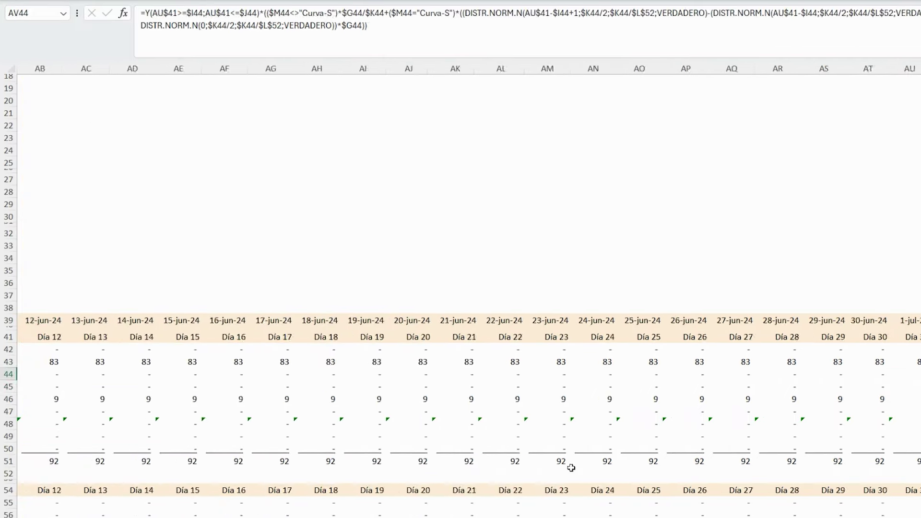
pyautogui.press('Right')
pyautogui.press('Right')
pyautogui.press('Right')
pyautogui.press('Right')
pyautogui.press('Right')
pyautogui.press('Right')
pyautogui.press('Right')
pyautogui.press('Right')
pyautogui.press('Right')
pyautogui.press('Right')
pyautogui.press('Right')
pyautogui.press('Right')
pyautogui.press('Right')
pyautogui.press('Right')
pyautogui.press('Right')
pyautogui.press('Right')
pyautogui.press('Right')
pyautogui.press('Right')
pyautogui.press('Right')
pyautogui.press('Right')
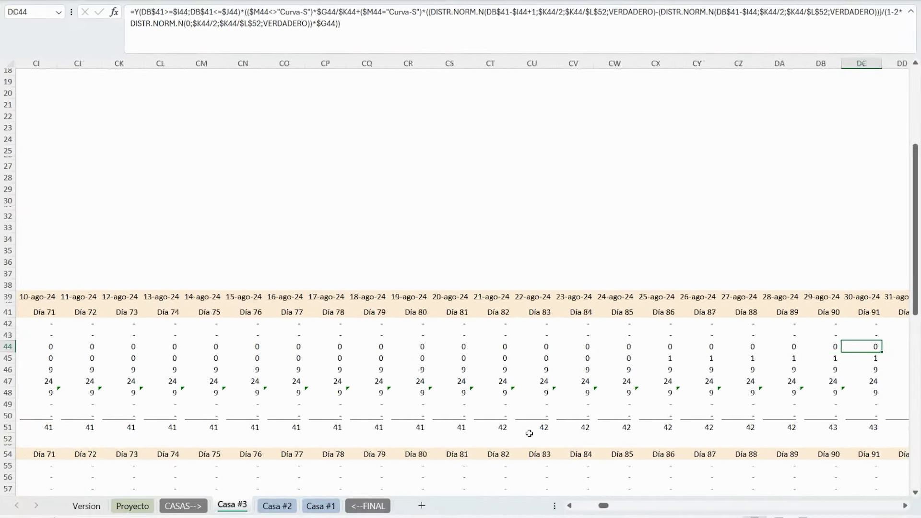
pyautogui.press('Right')
pyautogui.press('Right')
pyautogui.press('Right')
pyautogui.press('Right')
pyautogui.press('Right')
pyautogui.press('Right')
pyautogui.press('Right')
pyautogui.press('Right')
pyautogui.press('Right')
pyautogui.press('Right')
pyautogui.press('Right')
pyautogui.press('Right')
pyautogui.press('Right')
pyautogui.press('Right')
pyautogui.press('Right')
pyautogui.press('Right')
pyautogui.press('Right')
pyautogui.press('Right')
pyautogui.press('Right')
pyautogui.press('Right')
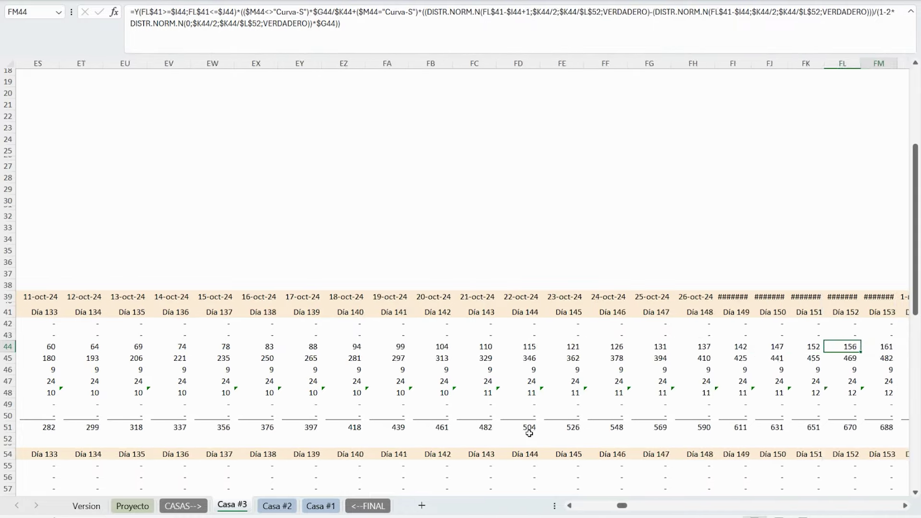
pyautogui.press('Left')
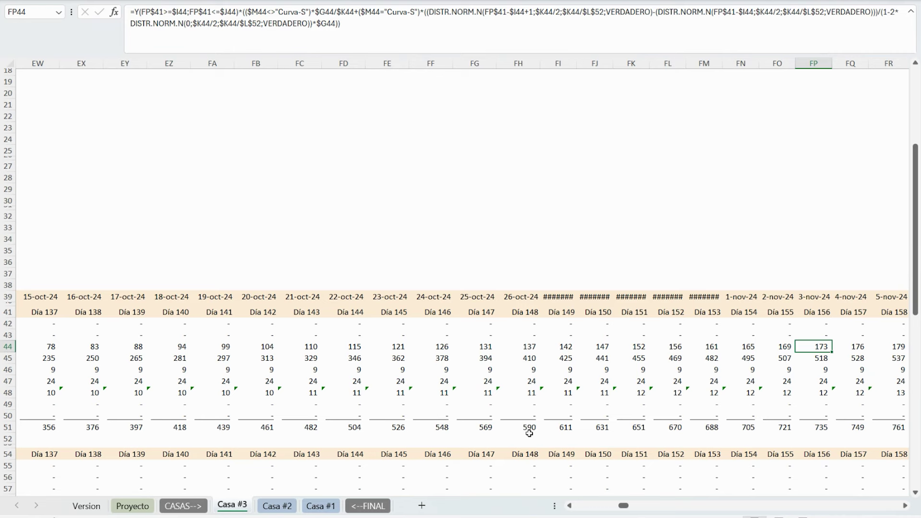
pyautogui.press('Left')
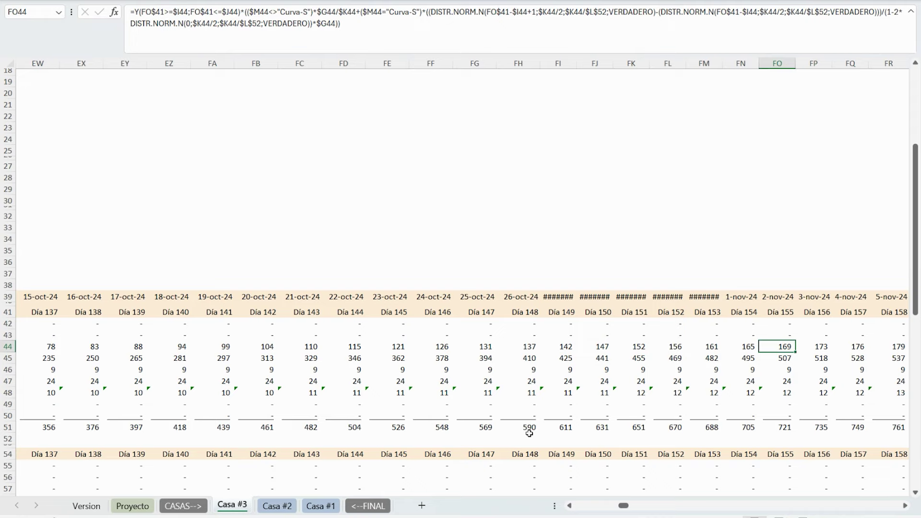
# Step: Set the Pendiente de la curva S in L52 back to 4
pyautogui.hotkey('ctrl', 'Left')
pyautogui.hotkey('ctrl', 'Left')
pyautogui.hotkey('ctrl', 'Left')
pyautogui.hotkey('ctrl', 'Left')
pyautogui.hotkey('ctrl', 'Left')
pyautogui.click(342, 441)
pyautogui.write('4')
pyautogui.press('Return')
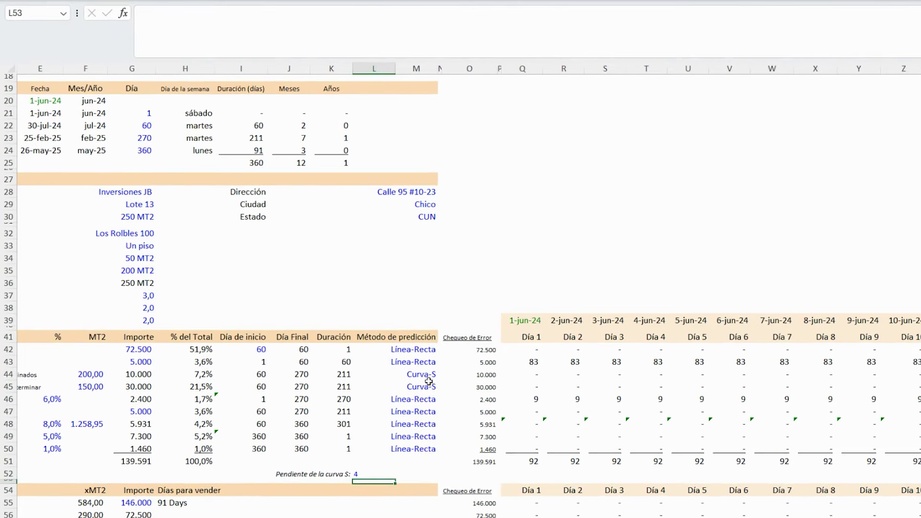
# Step: Look at the Método de predicción choices for the finished construction cost in M44, then return to the start of row 44
pyautogui.click(431, 375)
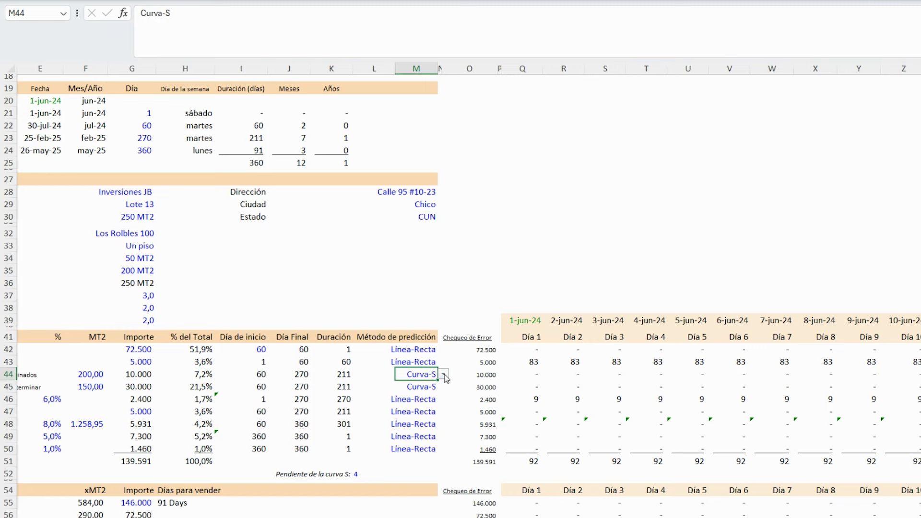
pyautogui.click(446, 378)
pyautogui.click(446, 378)
pyautogui.click(368, 373)
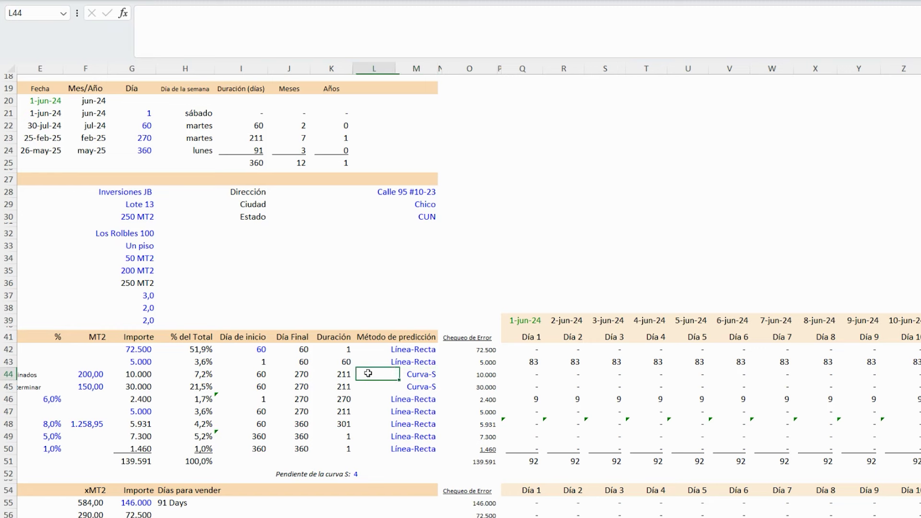
pyautogui.hotkey('ctrl', 'Left')
pyautogui.hotkey('ctrl', 'Left')
pyautogui.hotkey('ctrl', 'Left')
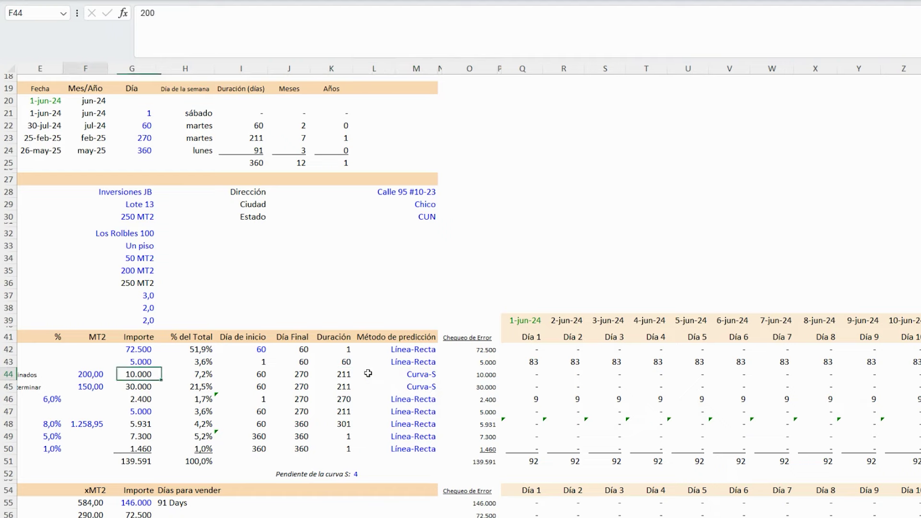
pyautogui.hotkey('ctrl', 'Left')
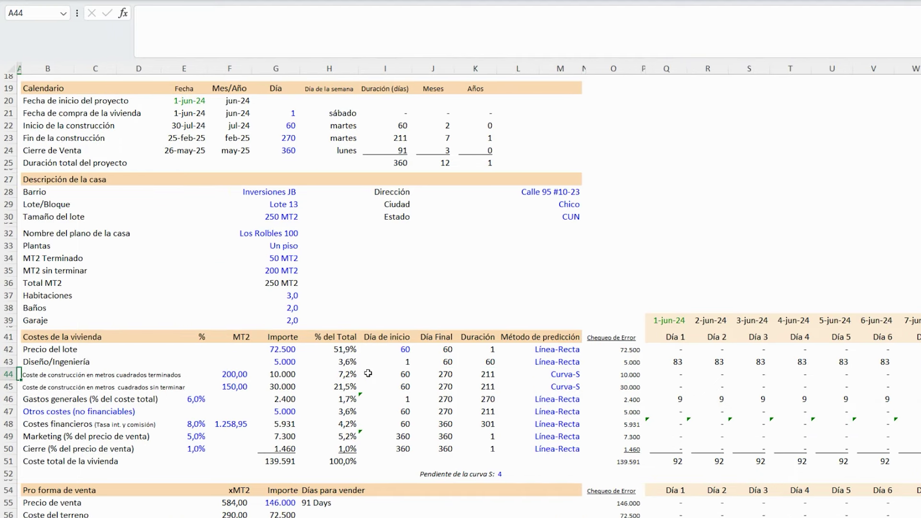
# Step: Review the Costes de la vivienda and Pro forma de venta sections, including the Precio de venta in G55
pyautogui.scroll(-7, 120, 255)
pyautogui.moveTo(70, 255)
pyautogui.mouseDown()
pyautogui.moveTo(128, 323)
pyautogui.moveTo(479, 355)
pyautogui.mouseUp()
pyautogui.moveTo(33, 97); pyautogui.dragTo(450, 224)
pyautogui.click(426, 285)
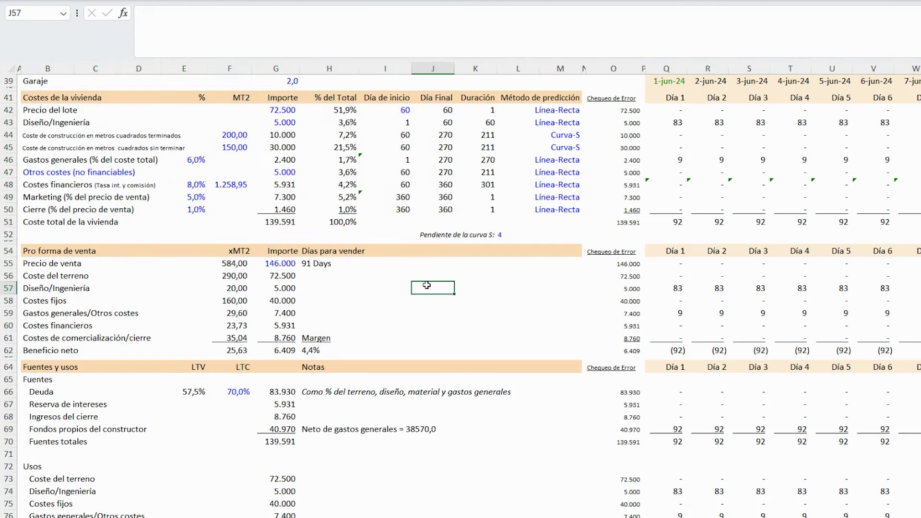
pyautogui.click(44, 264)
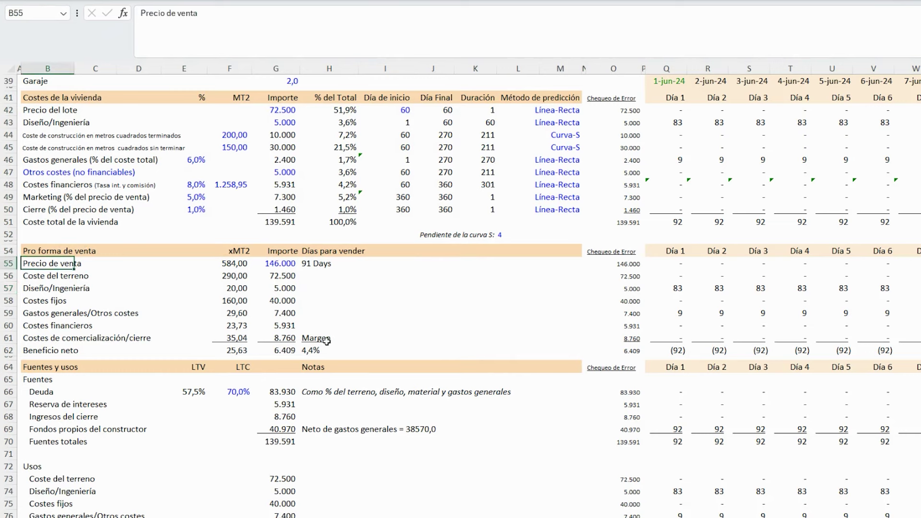
pyautogui.click(285, 263)
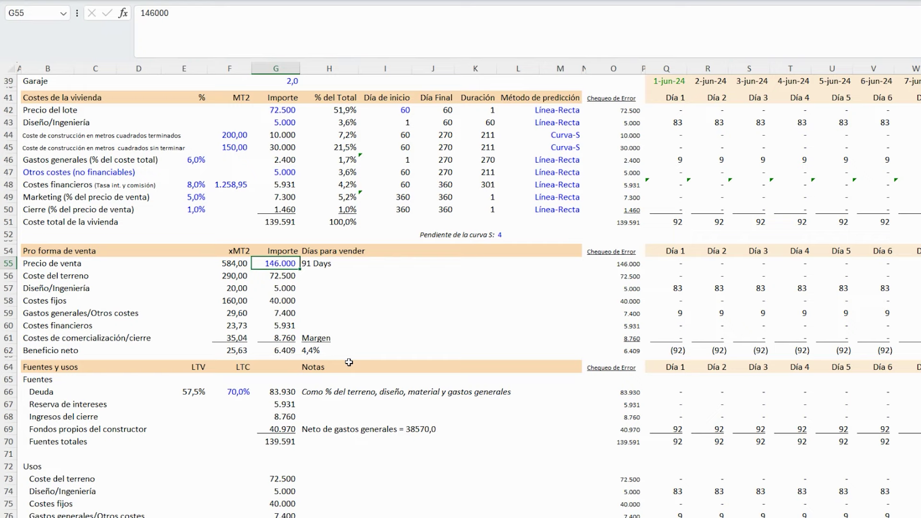
pyautogui.scroll(8, 349, 362)
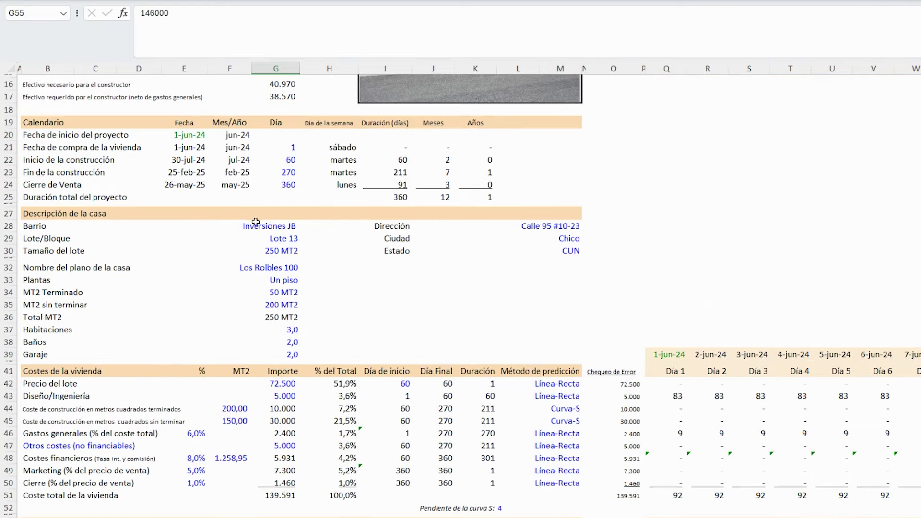
pyautogui.scroll(-7, 338, 283)
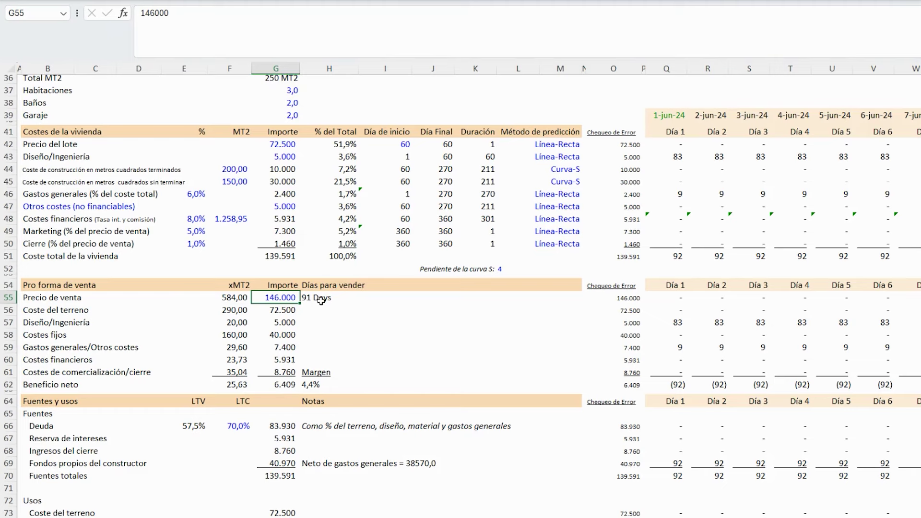
# Step: Apply the custom number format 0 "Días" to the Días para vender value in H55
pyautogui.click(321, 300)
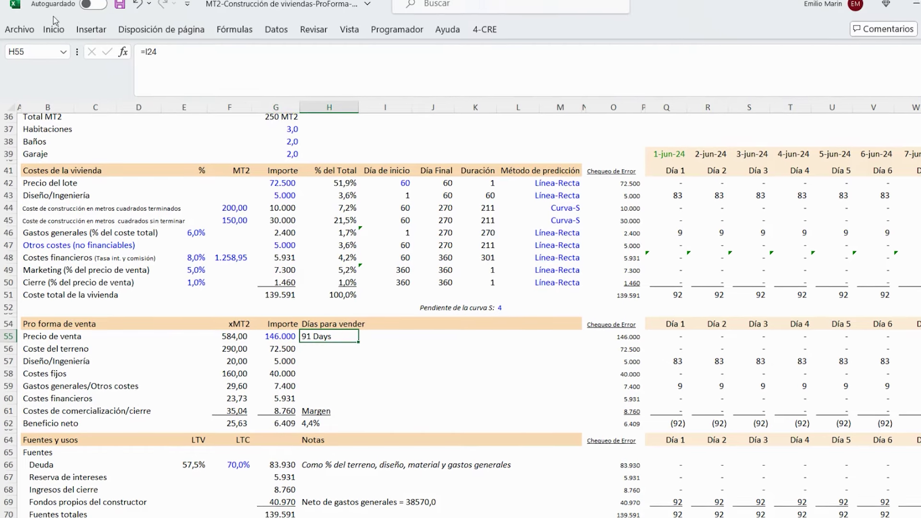
pyautogui.rightClick(344, 342)
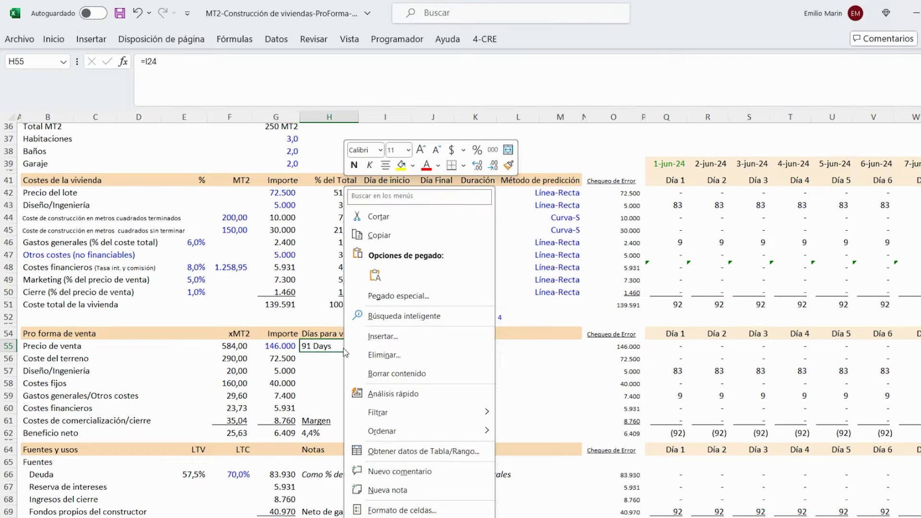
pyautogui.click(53, 39)
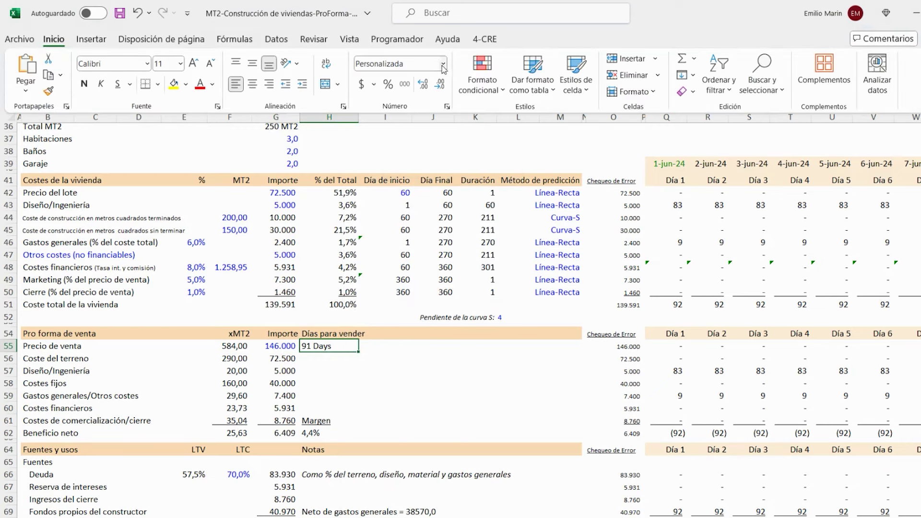
pyautogui.click(443, 63)
pyautogui.click(432, 481)
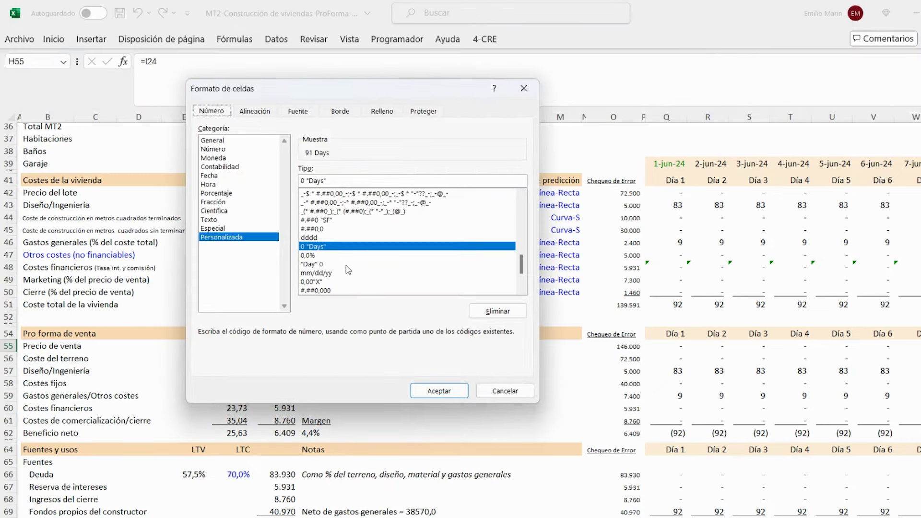
pyautogui.scroll(-2, 348, 270)
pyautogui.click(318, 256)
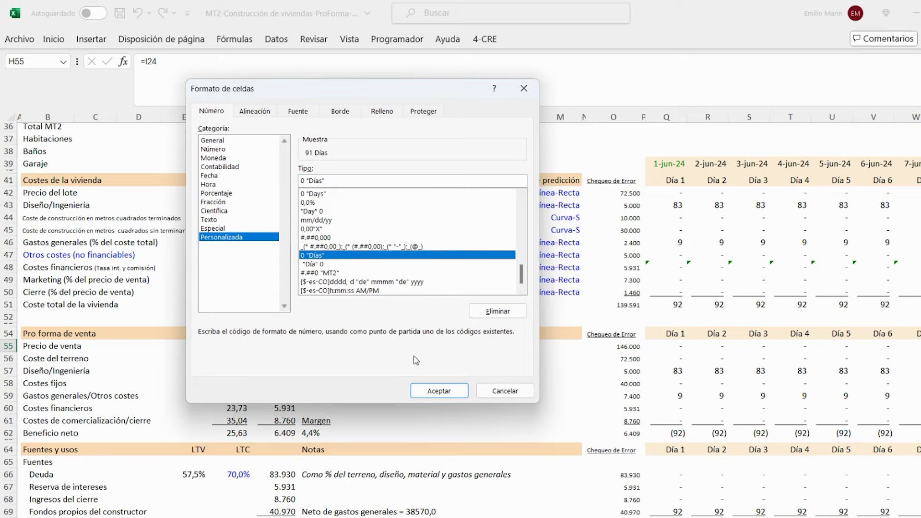
pyautogui.click(438, 391)
pyautogui.click(337, 382)
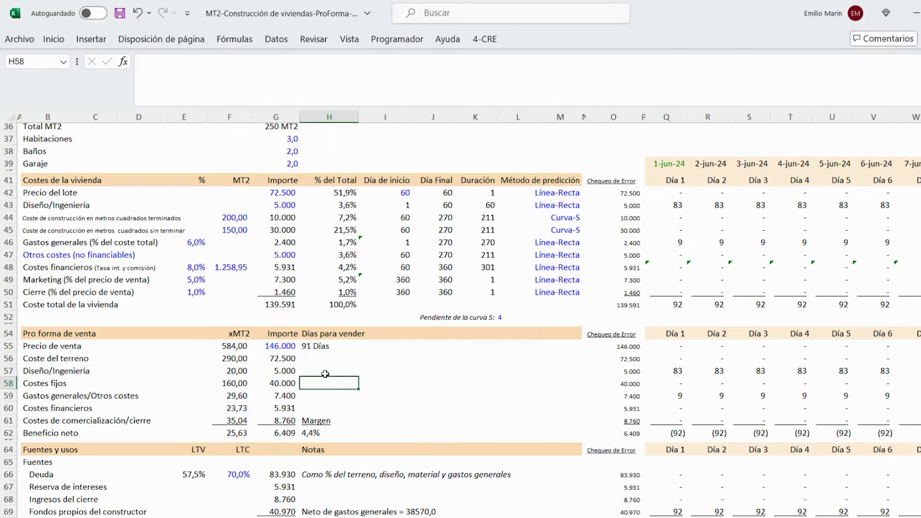
# Step: Review the Pro forma de venta lines from Precio de venta to Costes financieros and the formulas behind their amounts
pyautogui.click(282, 348)
pyautogui.click(64, 362)
pyautogui.moveTo(64, 362); pyautogui.dragTo(278, 428)
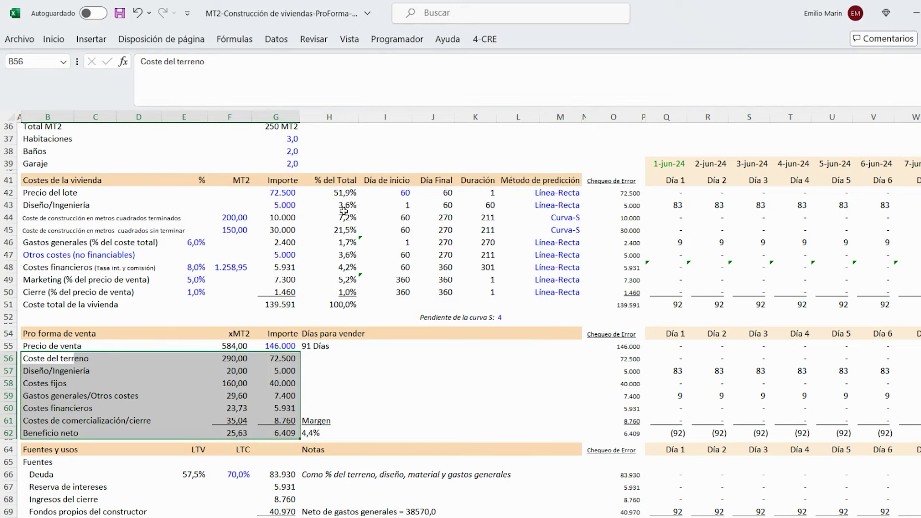
pyautogui.click(58, 372)
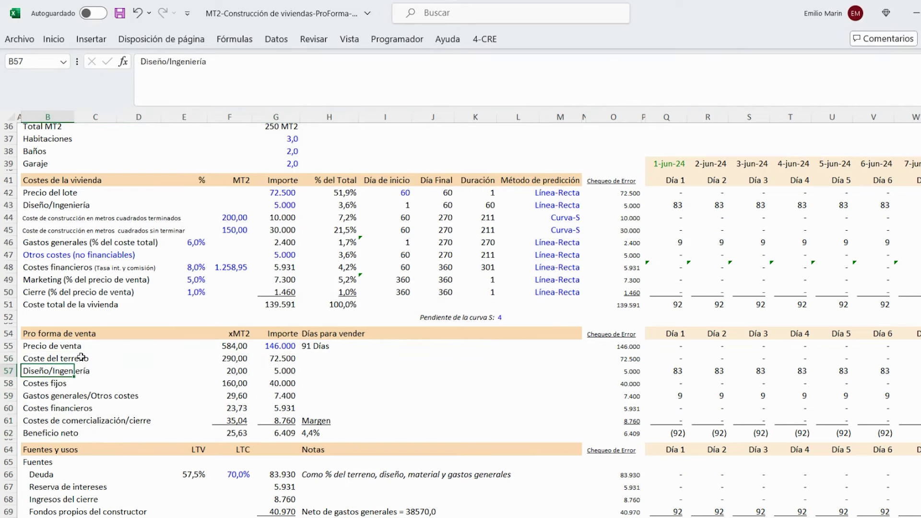
pyautogui.click(273, 358)
pyautogui.click(281, 368)
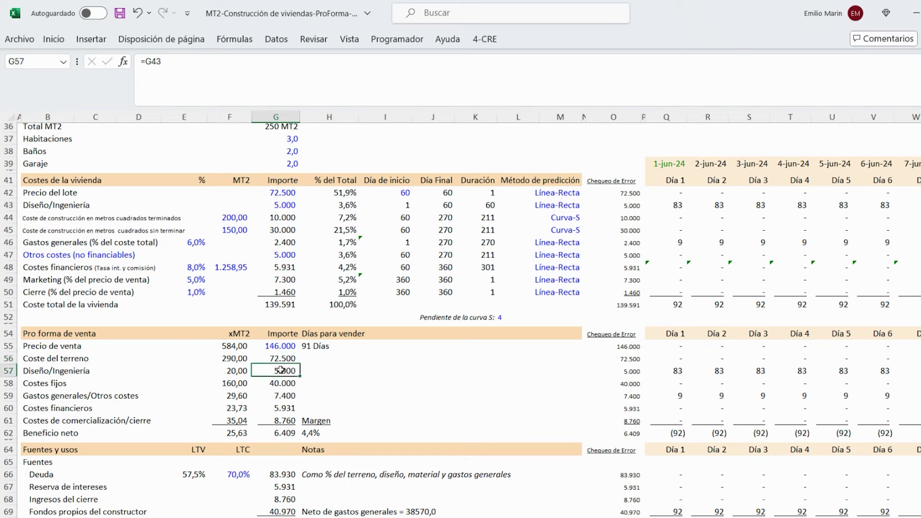
pyautogui.click(277, 384)
pyautogui.click(282, 397)
pyautogui.click(72, 413)
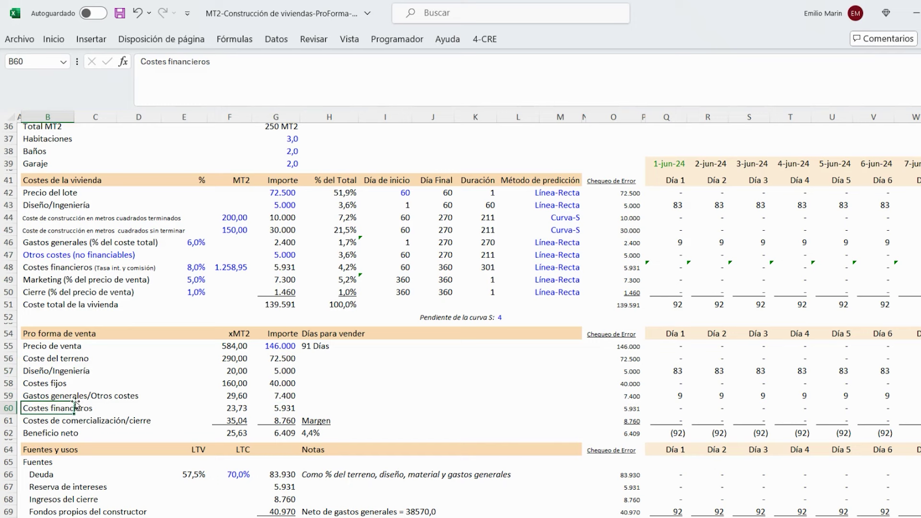
# Step: Inspect the Beneficio neto in row 62 and the Margen formula in H62, and check the margin in the project summary
pyautogui.moveTo(284, 435); pyautogui.dragTo(33, 433)
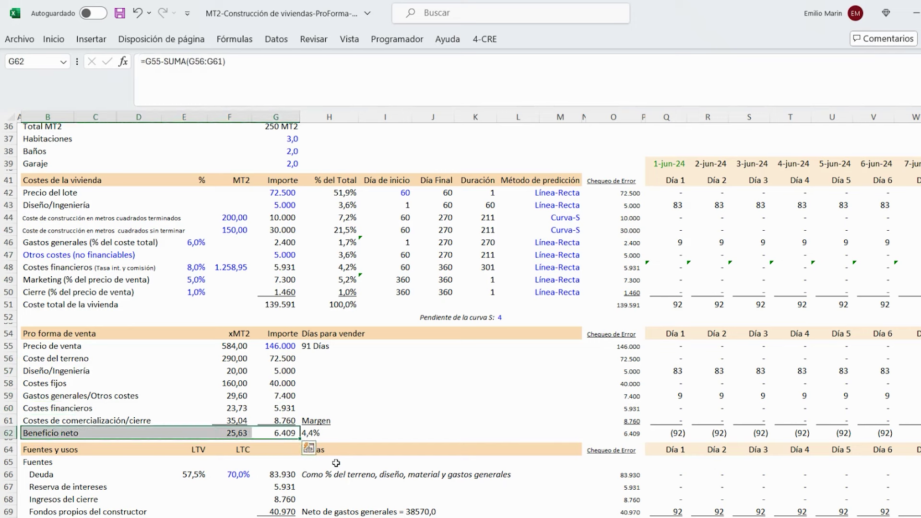
pyautogui.click(321, 434)
pyautogui.click(194, 64)
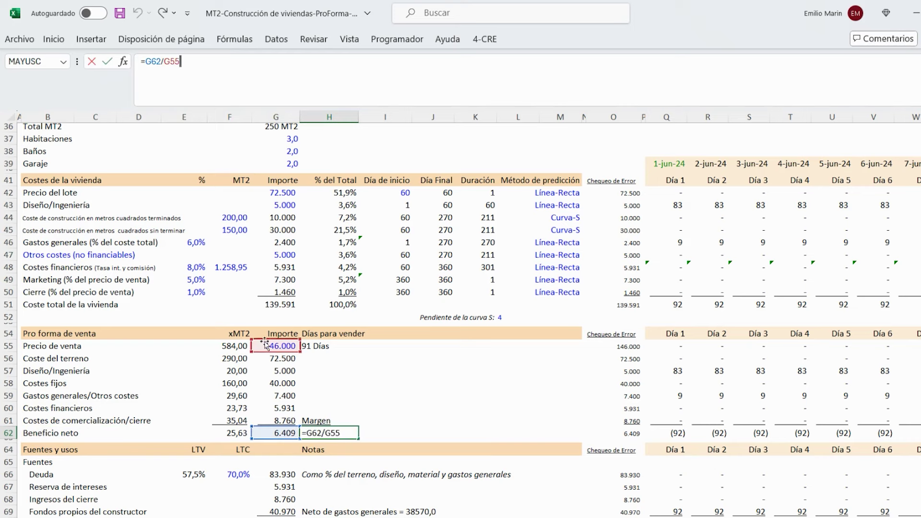
pyautogui.press('Escape')
pyautogui.scroll(8, 364, 429)
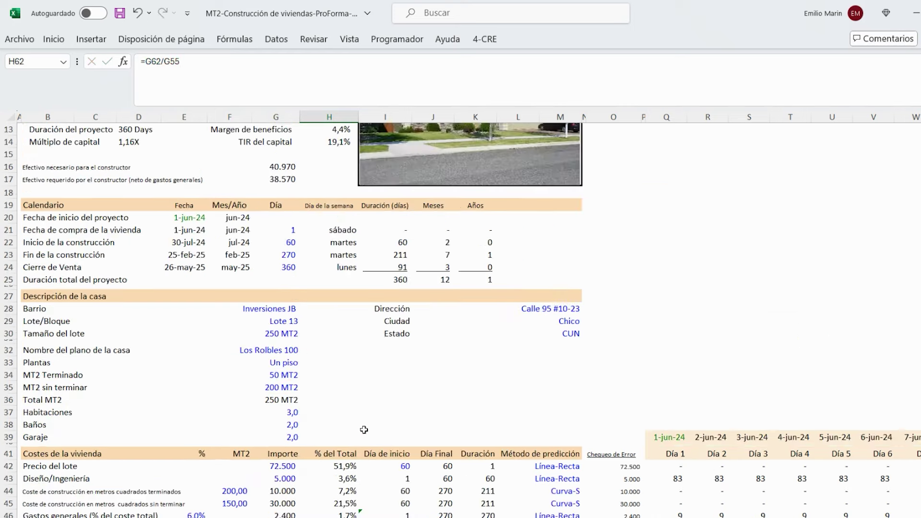
# Step: Locate the Fuentes y usos section and inspect the total formulas for Fuentes totales in G70 and Total Uses in G79
pyautogui.scroll(-12, 363, 429)
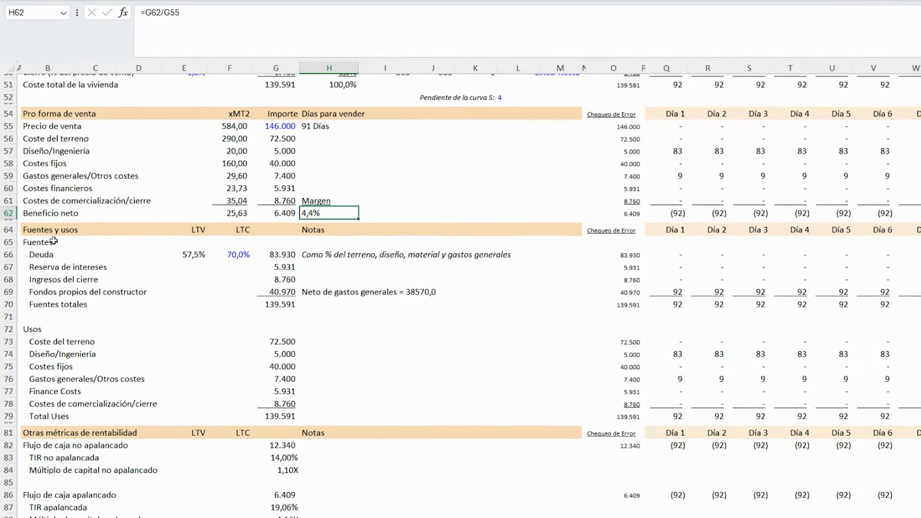
pyautogui.click(52, 230)
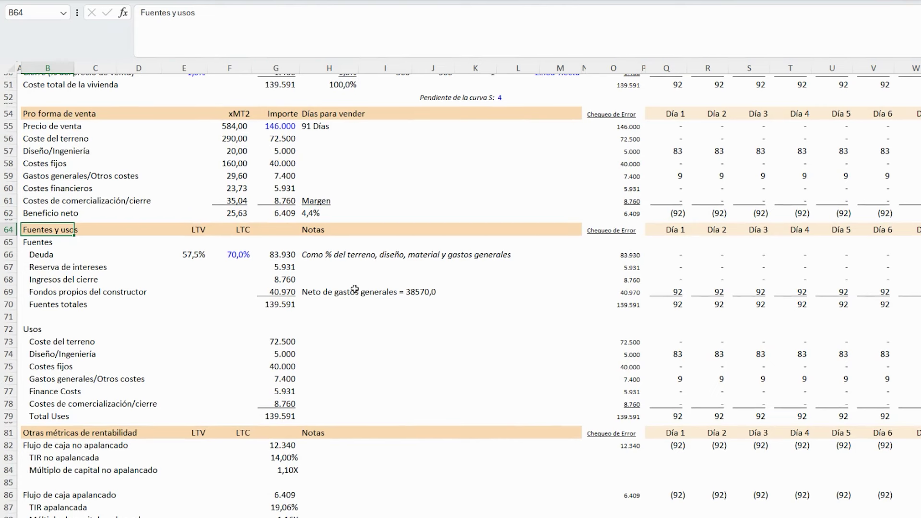
pyautogui.click(276, 305)
pyautogui.click(271, 413)
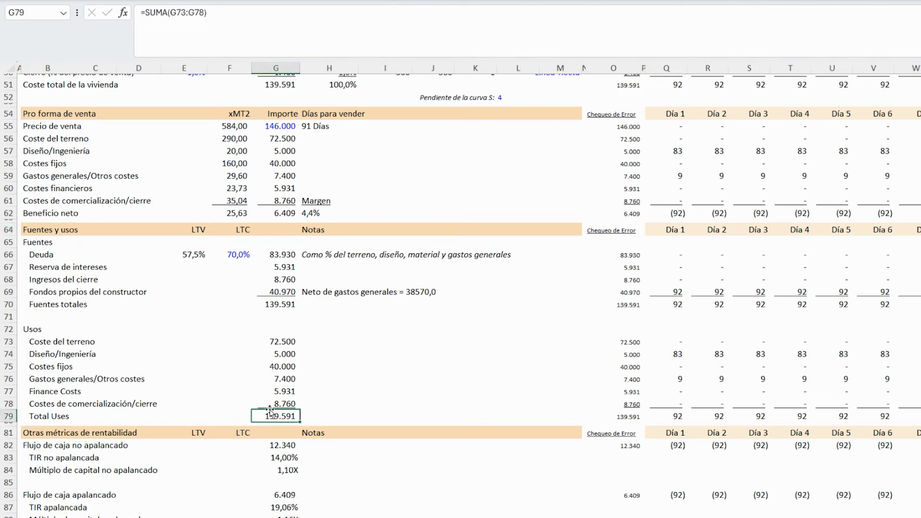
# Step: Review the Fuentes lines from Deuda through Reserva de intereses and Ingresos del cierre to Fondos propios del constructor
pyautogui.moveTo(47, 255); pyautogui.dragTo(263, 298)
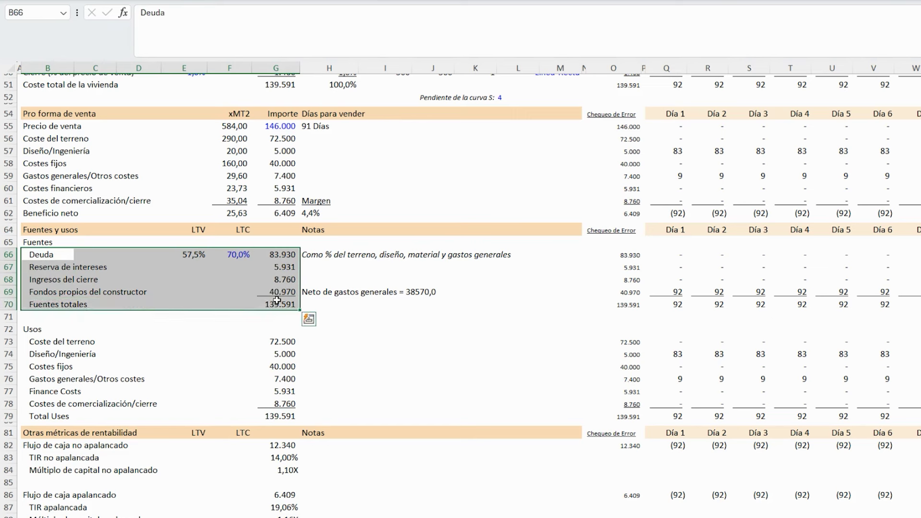
pyautogui.click(59, 258)
pyautogui.click(60, 265)
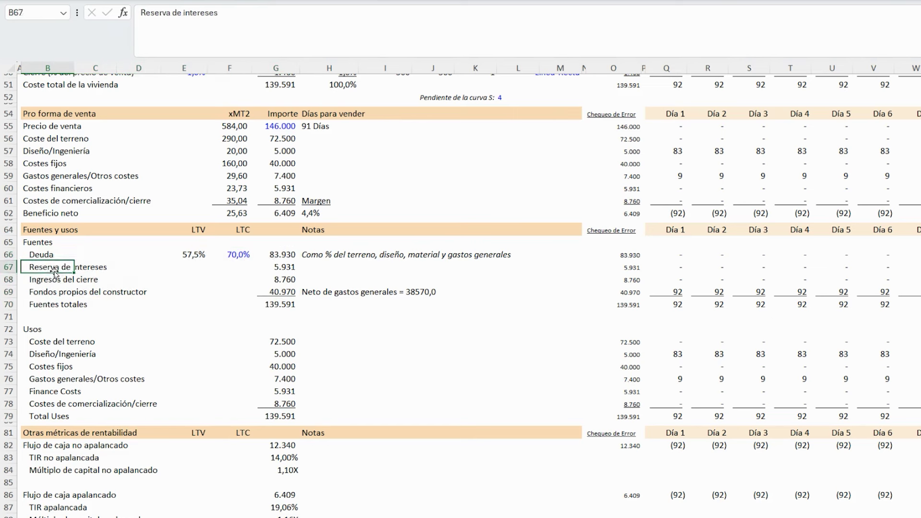
pyautogui.click(53, 282)
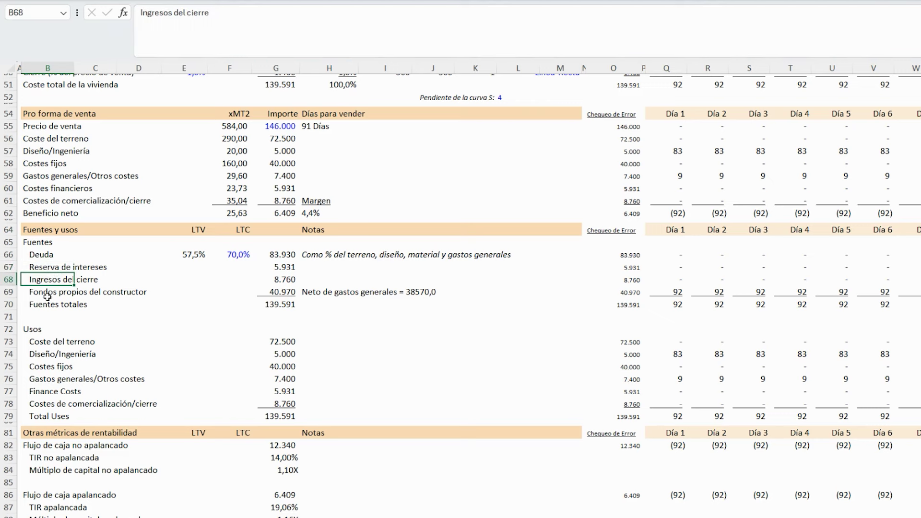
pyautogui.click(47, 293)
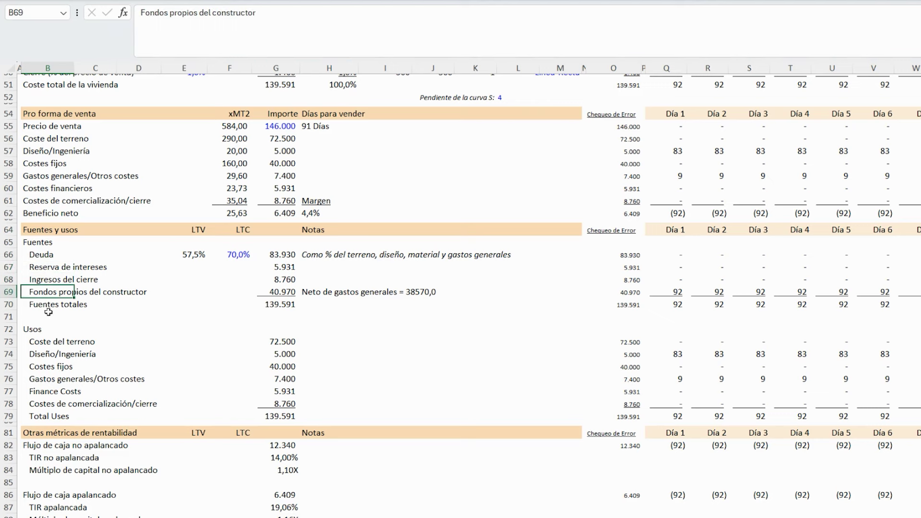
# Step: Inspect the Deuda LTC in F66 and trace the cost cells in Costes de la vivienda that the G66 formula uses
pyautogui.click(241, 257)
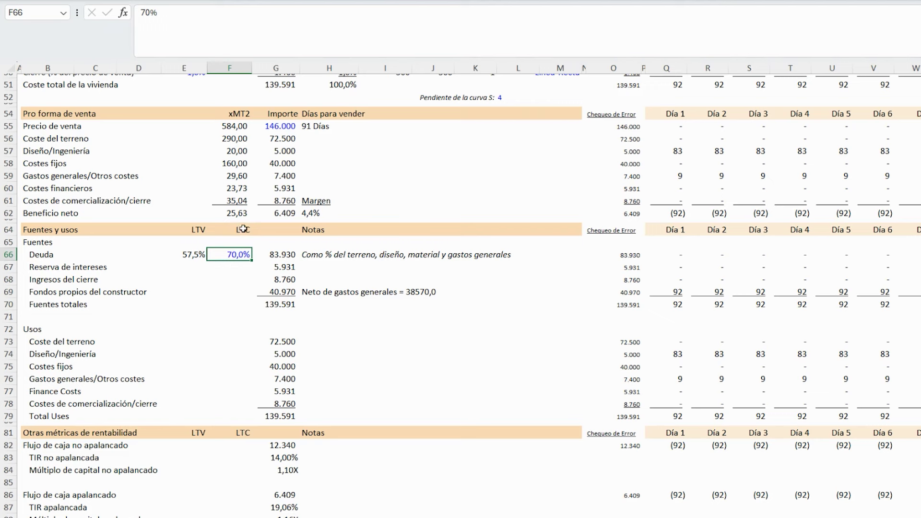
pyautogui.click(277, 259)
pyautogui.click(318, 47)
pyautogui.scroll(7, 305, 304)
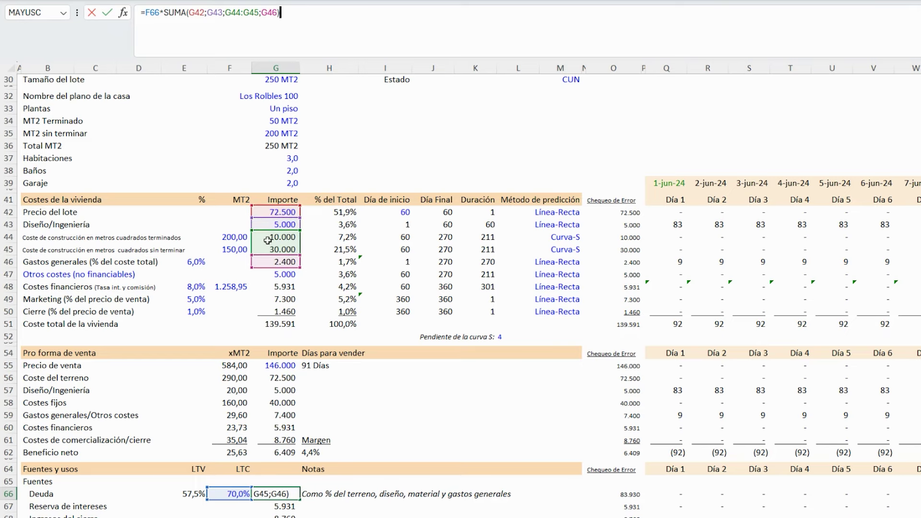
pyautogui.scroll(-4, 283, 268)
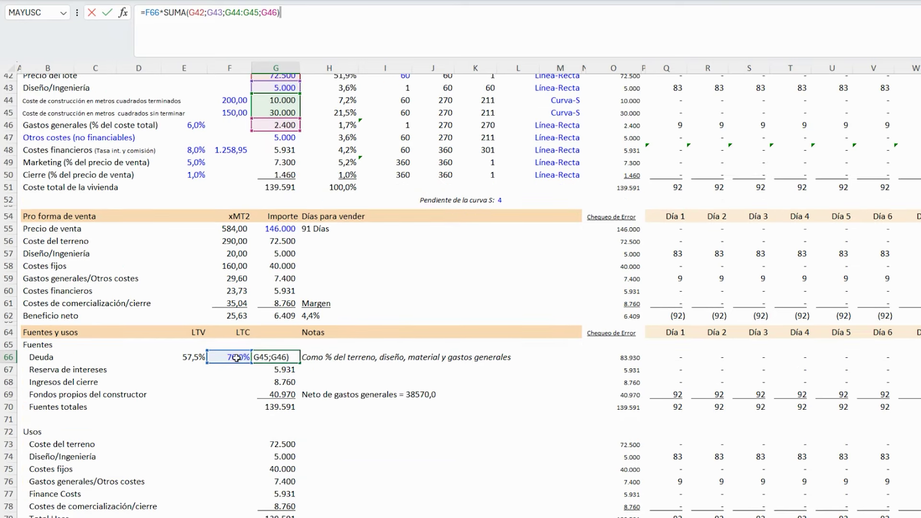
pyautogui.hotkey('ctrl', 'Return')
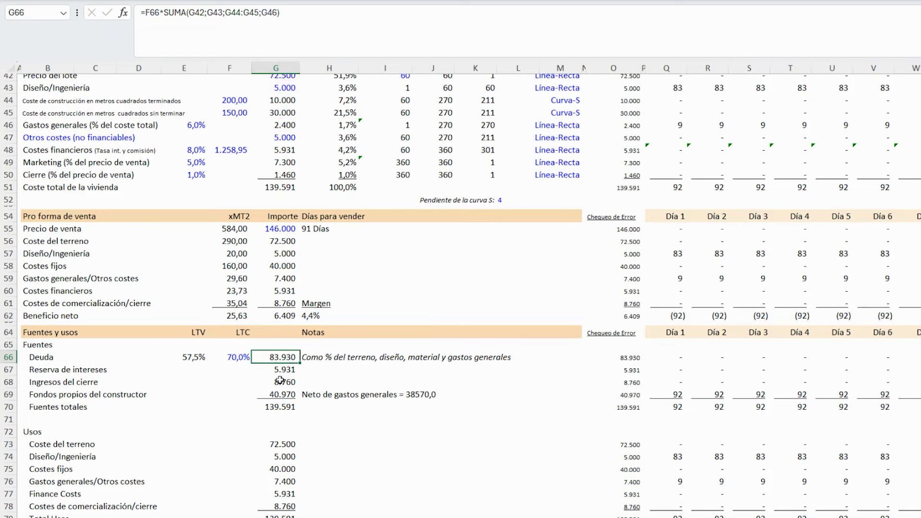
# Step: Try an LTC of 60% for Deuda in F66, and set it back to 70%
pyautogui.scroll(-2, 282, 368)
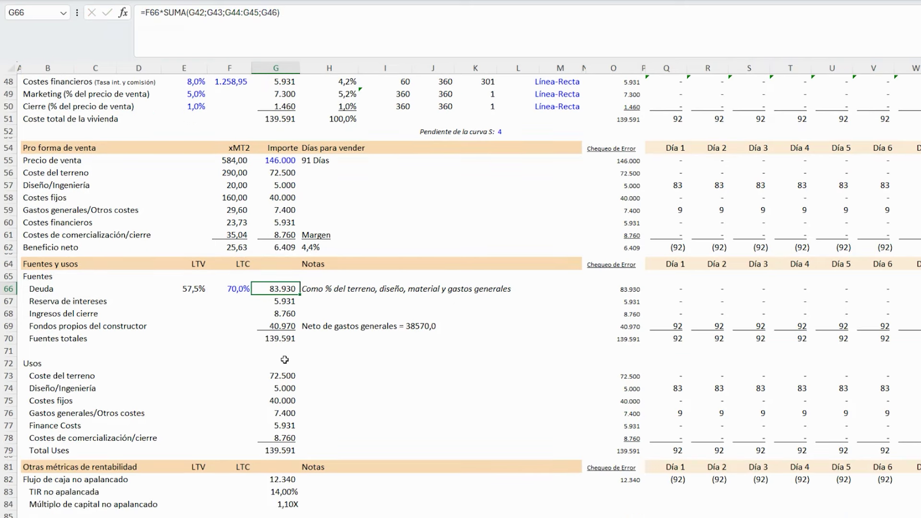
pyautogui.click(244, 291)
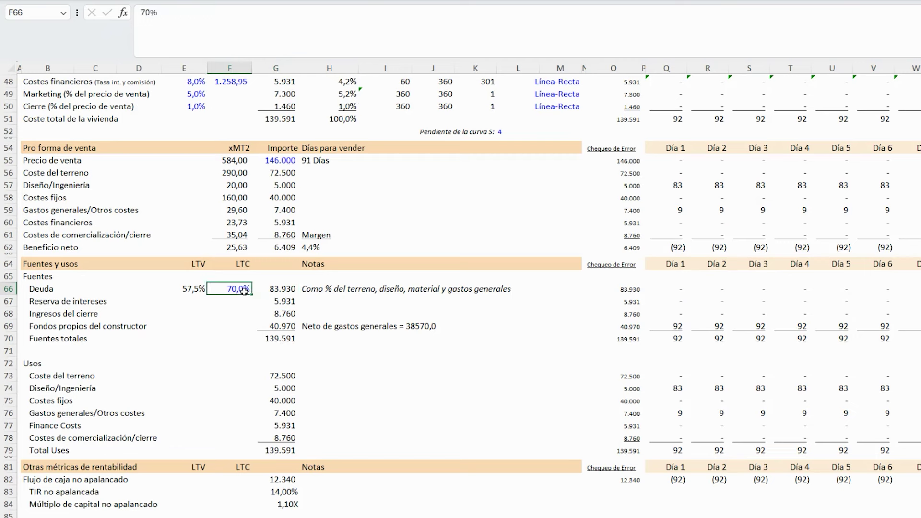
pyautogui.write('60')
pyautogui.press('Return')
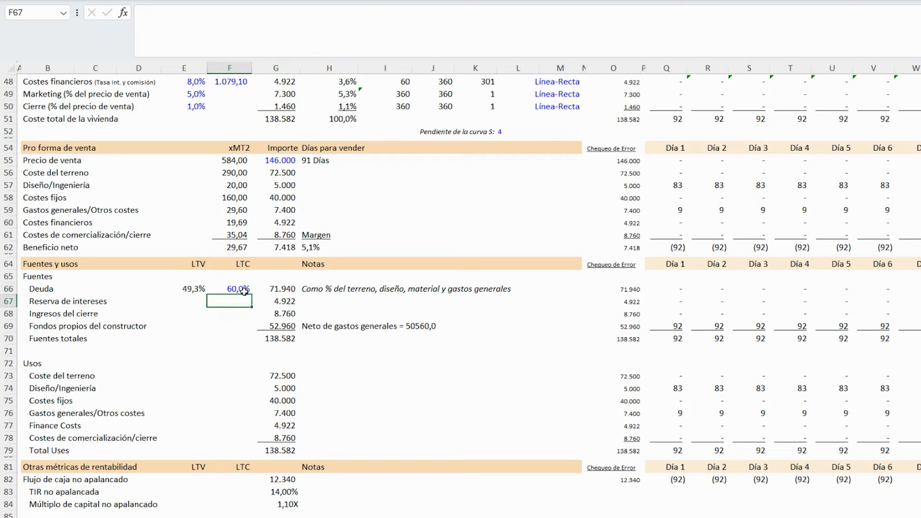
pyautogui.click(244, 290)
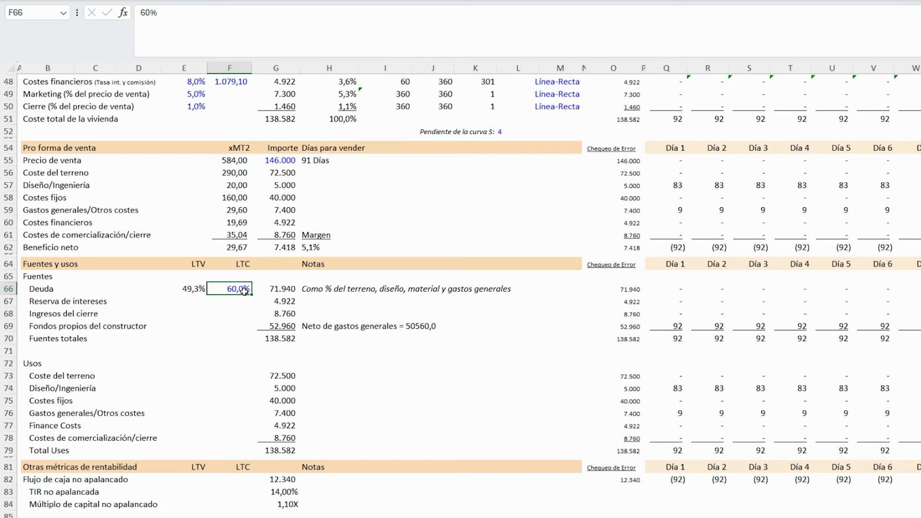
pyautogui.write('70')
pyautogui.press('Return')
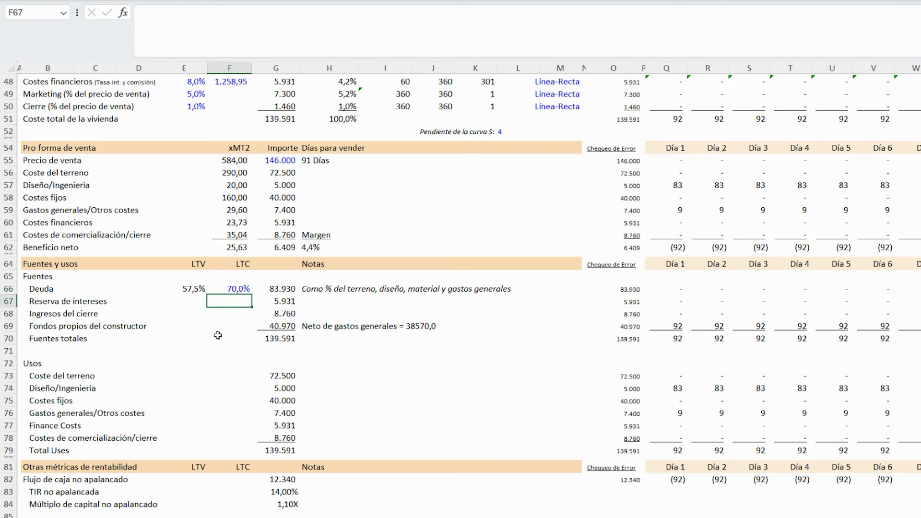
# Step: Review the Usos lines from Coste del terreno to Costes de comercialización/cierre and compare Total Uses with Fuentes totales
pyautogui.click(283, 339)
pyautogui.scroll(-3, 221, 347)
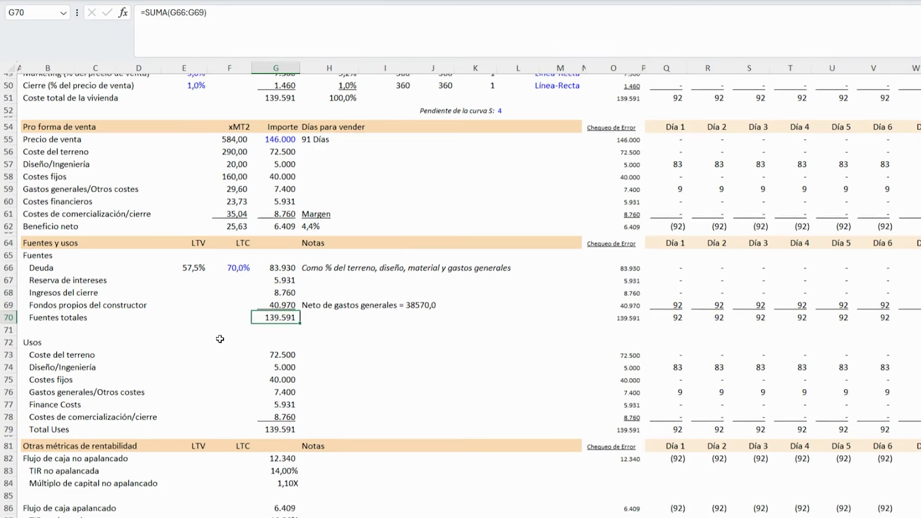
pyautogui.moveTo(42, 265); pyautogui.dragTo(48, 325)
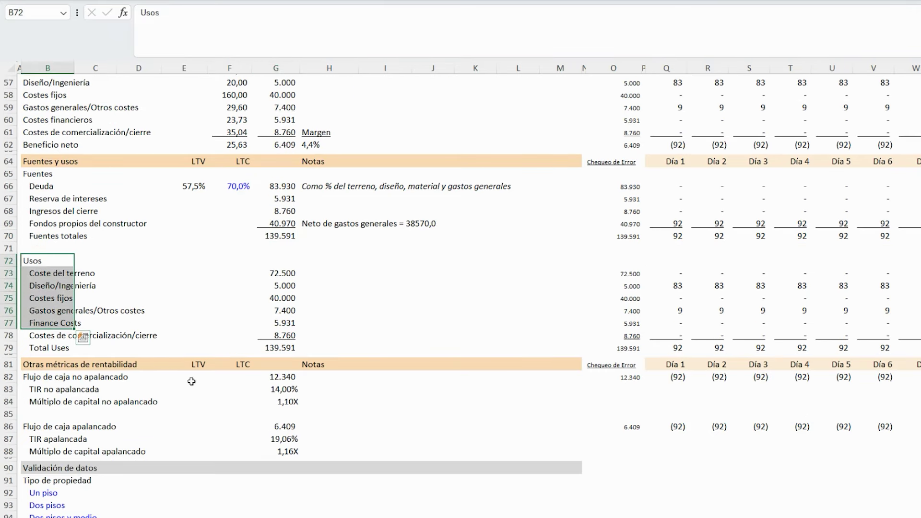
pyautogui.click(112, 310)
pyautogui.click(55, 273)
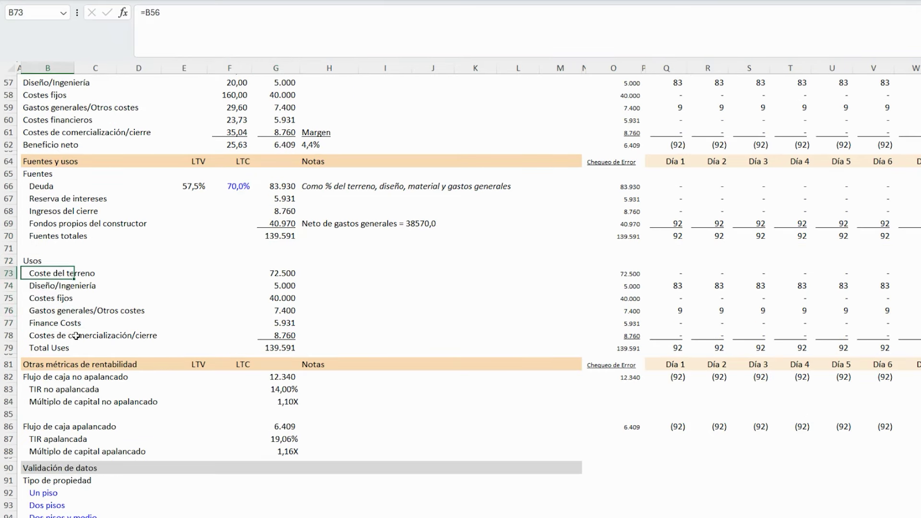
pyautogui.moveTo(44, 291); pyautogui.dragTo(46, 322)
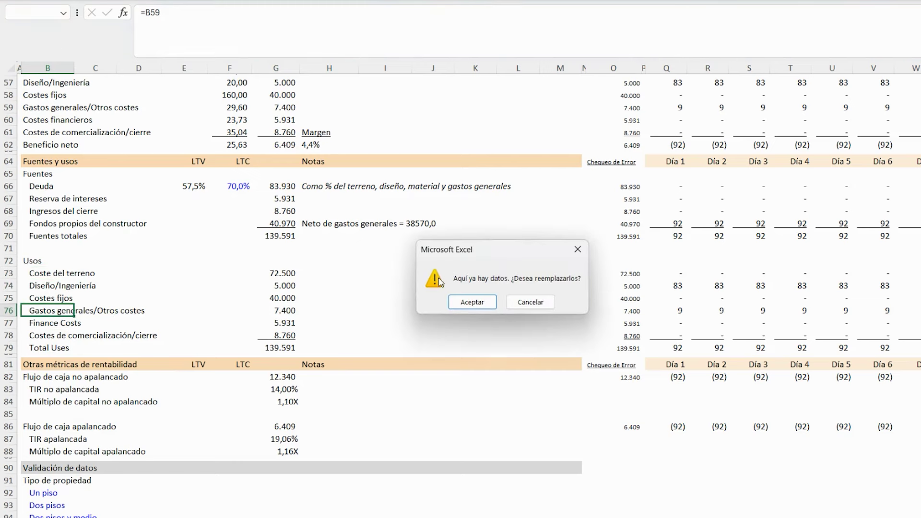
pyautogui.press('Escape')
pyautogui.click(68, 335)
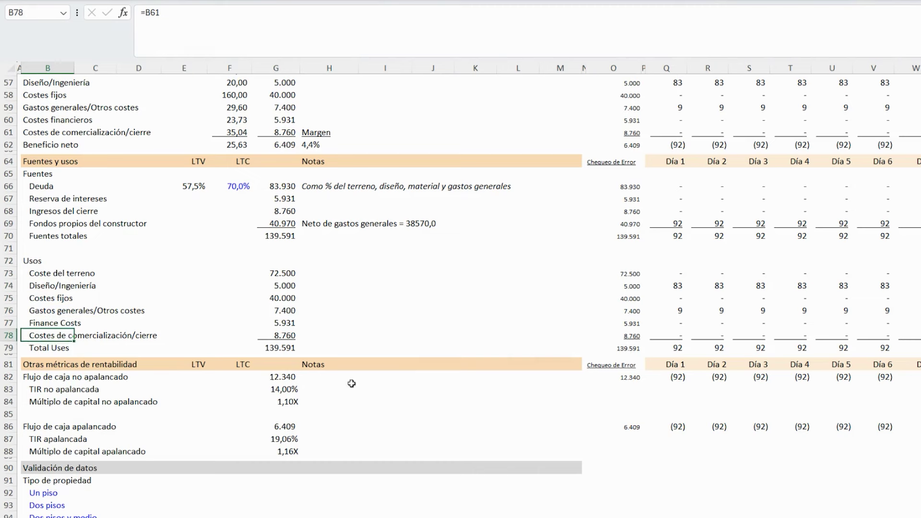
pyautogui.click(280, 347)
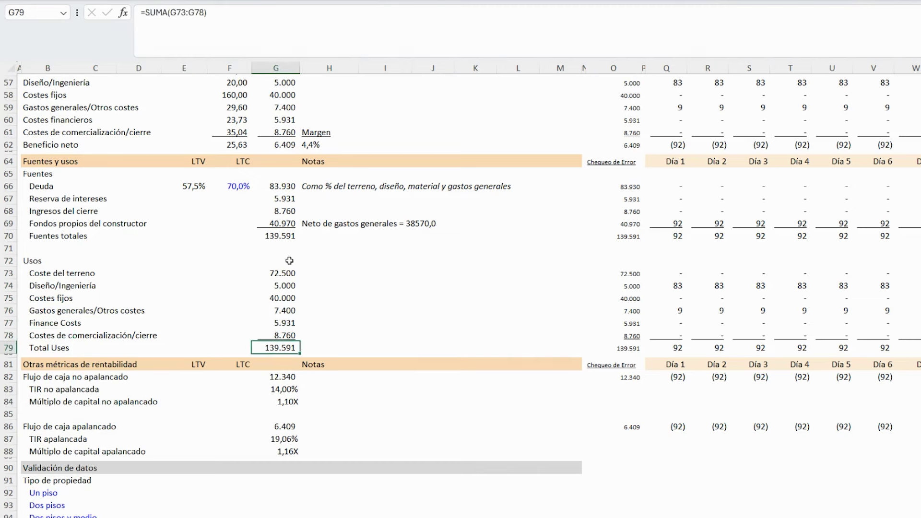
pyautogui.keyDown('ctrl'); pyautogui.click(284, 237); pyautogui.keyUp('ctrl')
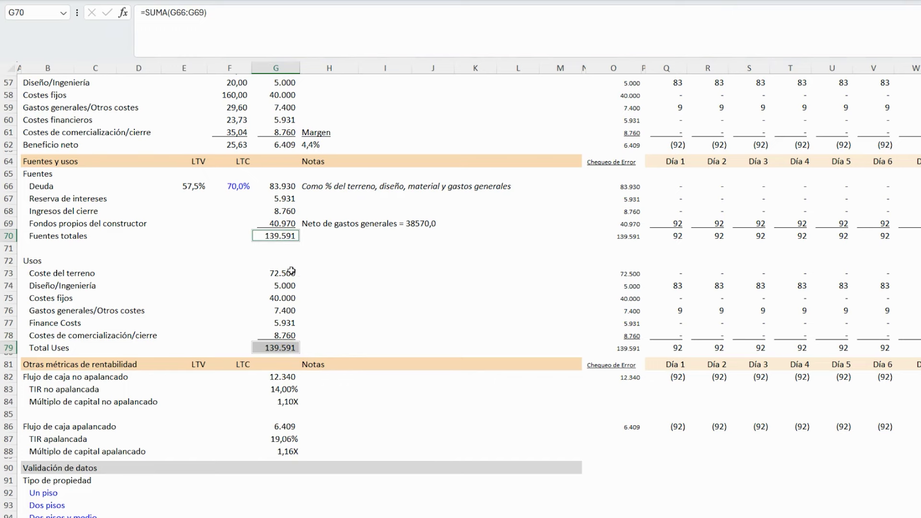
# Step: Review the Otras métricas de rentabilidad section, covering the unleveraged and leveraged cash flow, TIR and capital multiple lines
pyautogui.scroll(-2, 279, 261)
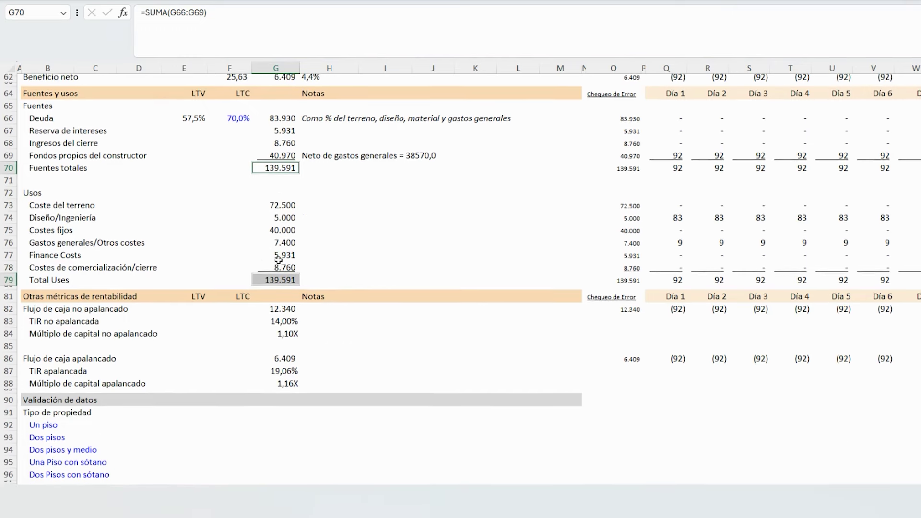
pyautogui.click(158, 344)
pyautogui.moveTo(43, 293); pyautogui.dragTo(578, 383)
pyautogui.click(72, 309)
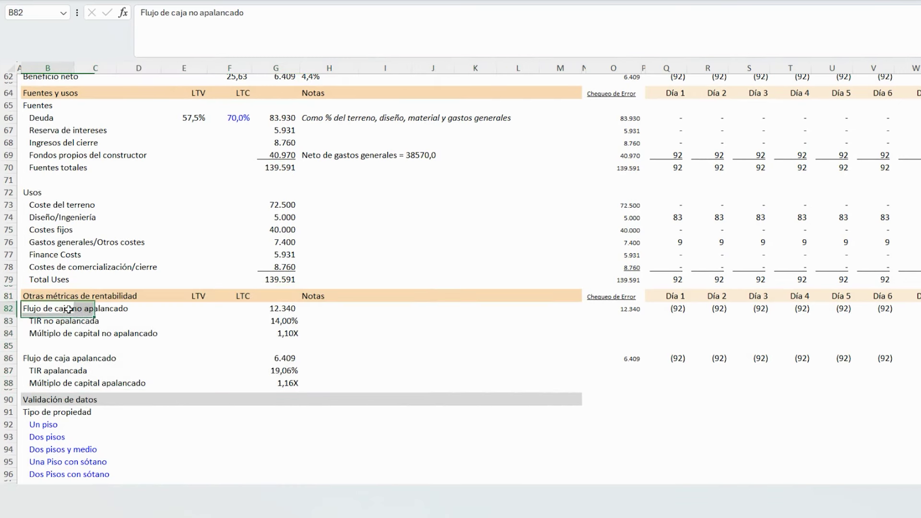
pyautogui.moveTo(62, 309); pyautogui.dragTo(53, 383)
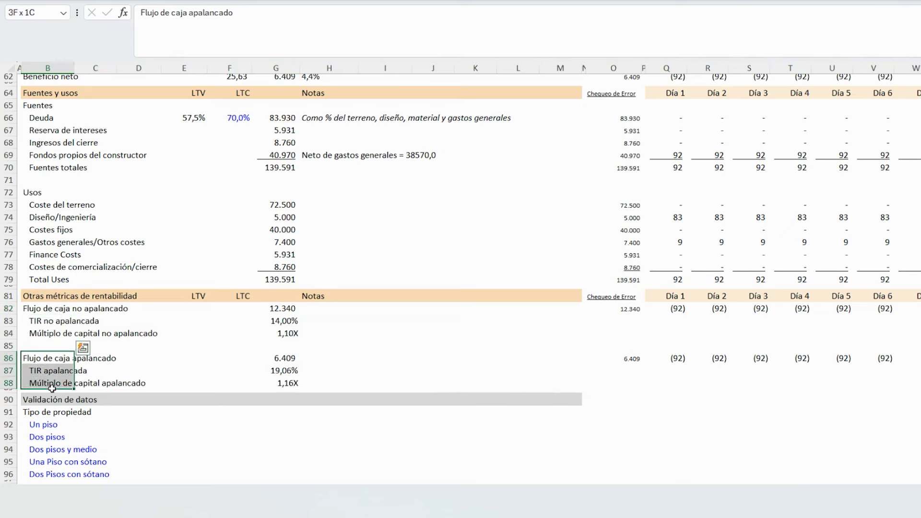
pyautogui.click(94, 320)
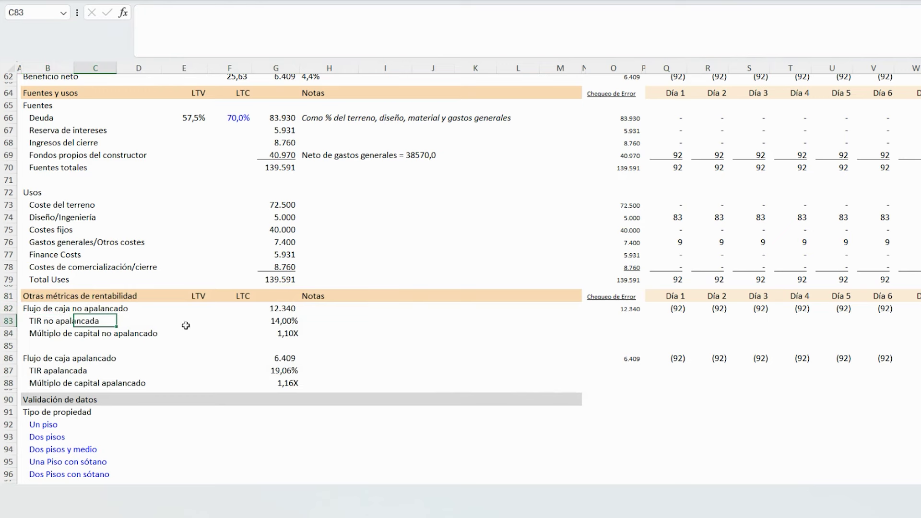
# Step: Inspect the formulas for cash flow, TIR and capital multiple, unleveraged in G82:G84 and leveraged in G86:G88
pyautogui.click(279, 321)
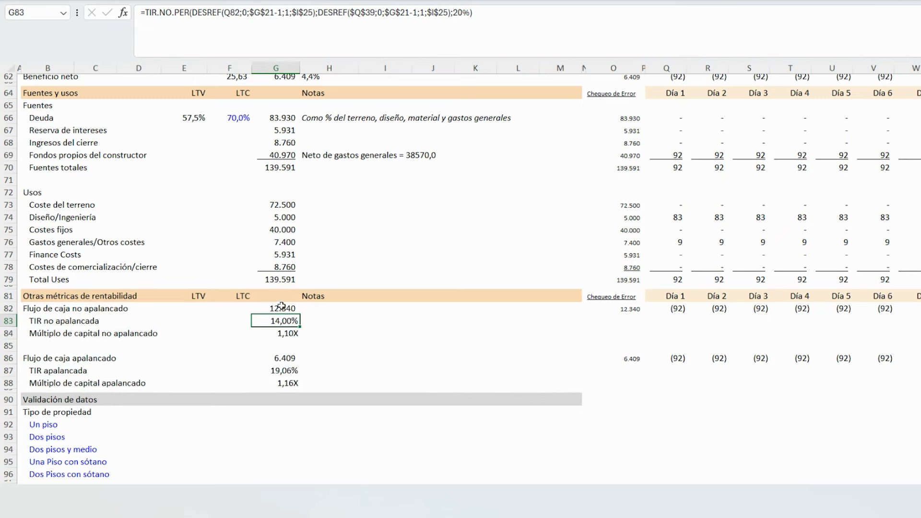
pyautogui.click(281, 309)
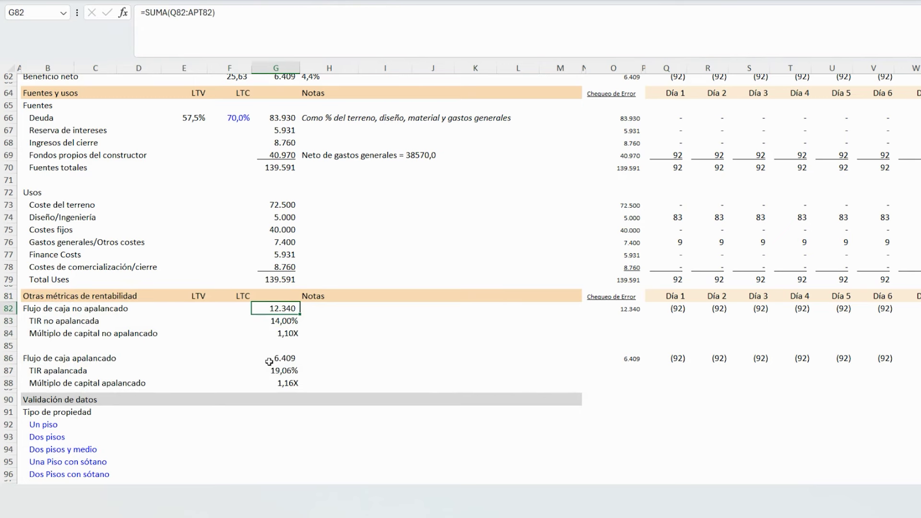
pyautogui.click(284, 333)
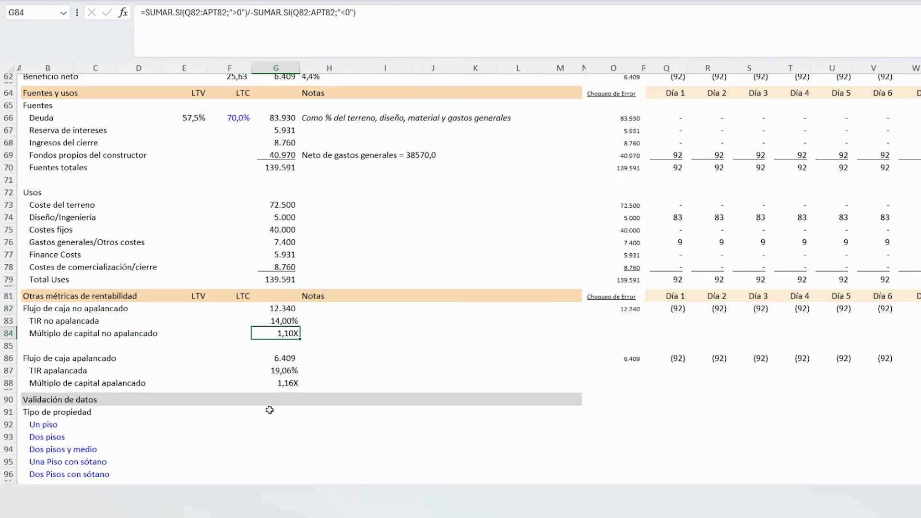
pyautogui.click(285, 360)
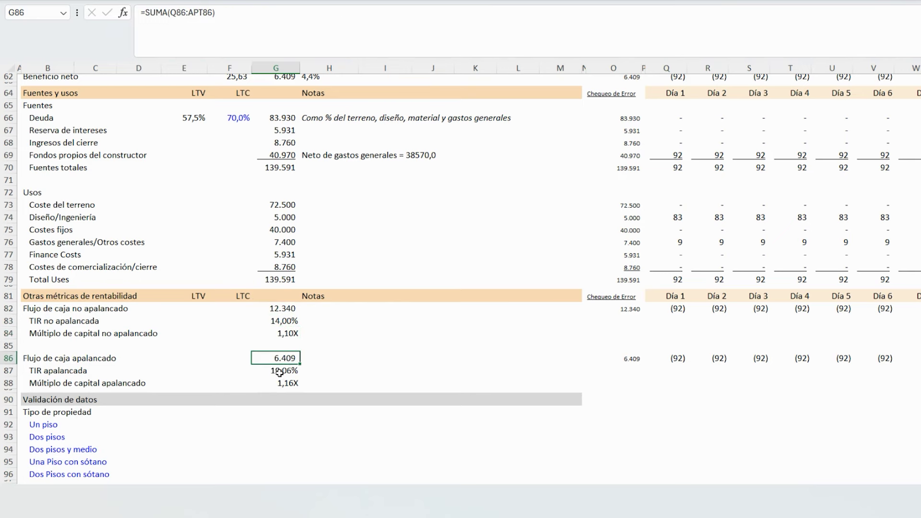
pyautogui.click(280, 373)
pyautogui.click(283, 382)
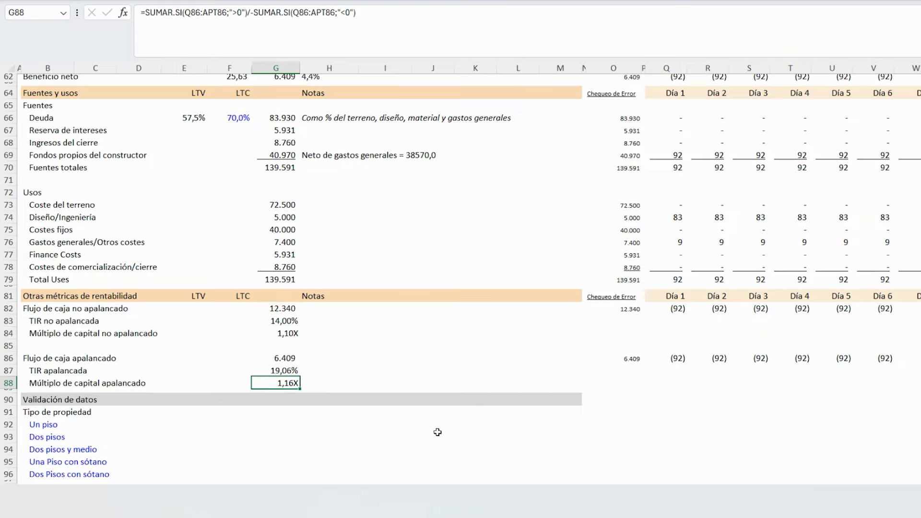
# Step: Return to Costes de la vivienda and inspect the daily distribution formula for Precio del lote on Día 1 in Q42
pyautogui.scroll(10, 211, 404)
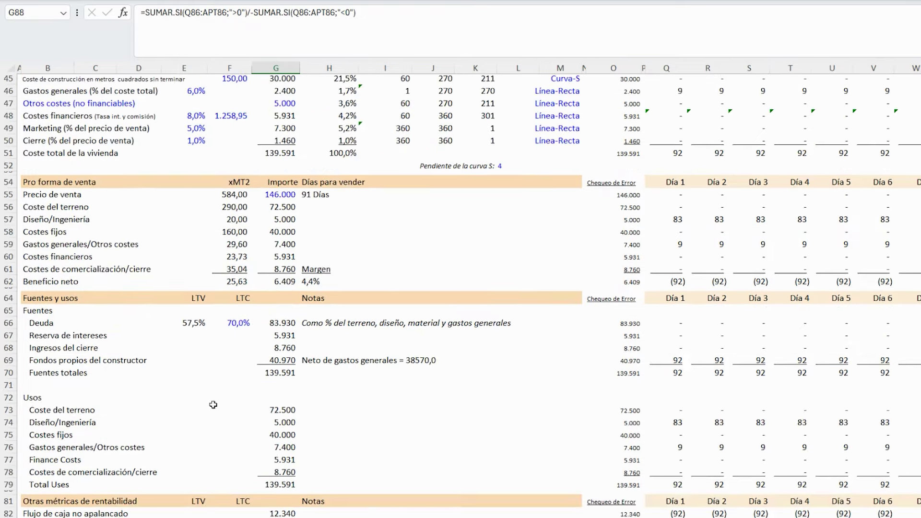
pyautogui.scroll(5, 99, 156)
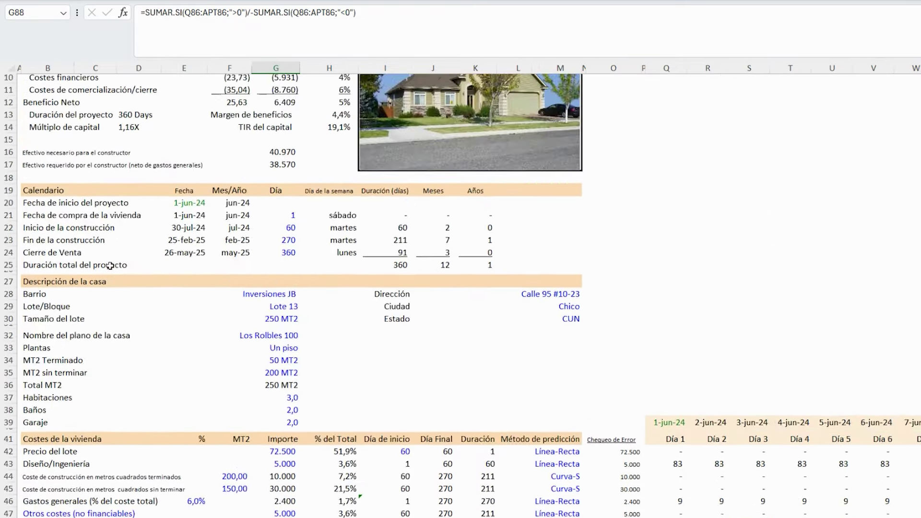
pyautogui.scroll(-5, 713, 315)
pyautogui.click(679, 180)
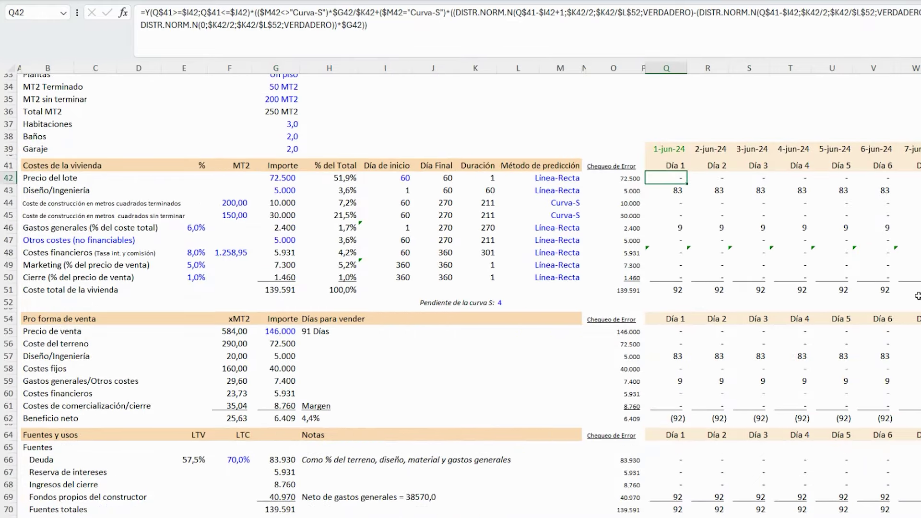
# Step: Follow the daily distribution of Precio del lote from Día 1 through Día 38 and inspect the day counter formula in BB41
pyautogui.press('Right')
pyautogui.press('Right')
pyautogui.press('Right')
pyautogui.press('Right')
pyautogui.press('Right')
pyautogui.press('Right')
pyautogui.press('Right')
pyautogui.press('Right')
pyautogui.press('Right')
pyautogui.press('Right')
pyautogui.press('Right')
pyautogui.press('Right')
pyautogui.press('Right')
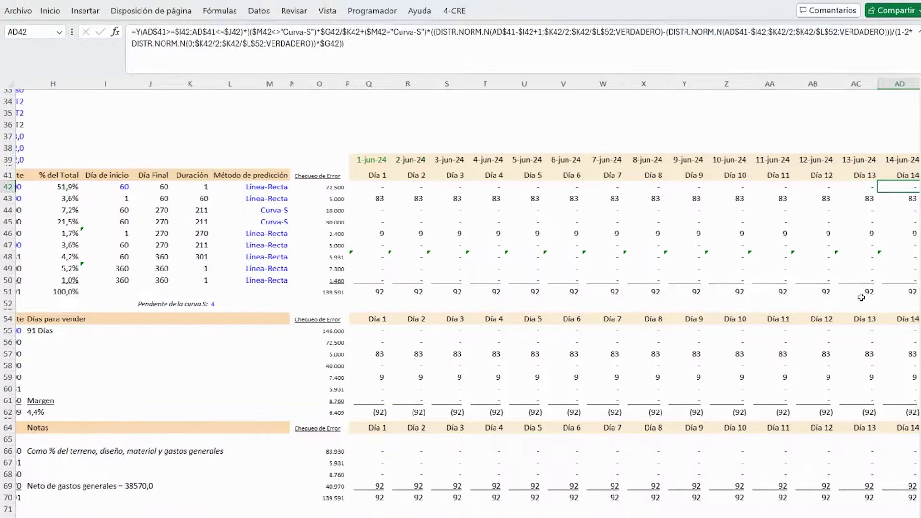
pyautogui.press('Right')
pyautogui.press('Right')
pyautogui.press('Right')
pyautogui.press('Right')
pyautogui.press('Right')
pyautogui.press('Right')
pyautogui.press('Right')
pyautogui.press('Right')
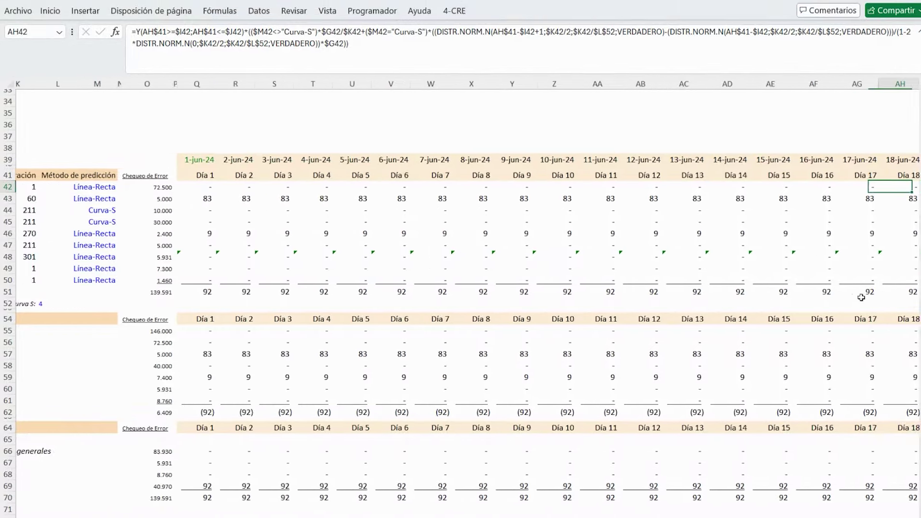
pyautogui.press('Right')
pyautogui.press('Right')
pyautogui.press('Right')
pyautogui.press('Right')
pyautogui.press('Right')
pyautogui.press('Right')
pyautogui.press('Right')
pyautogui.press('Right')
pyautogui.press('Right')
pyautogui.press('Right')
pyautogui.press('Right')
pyautogui.press('Right')
pyautogui.press('Right')
pyautogui.press('Right')
pyautogui.press('Right')
pyautogui.press('Right')
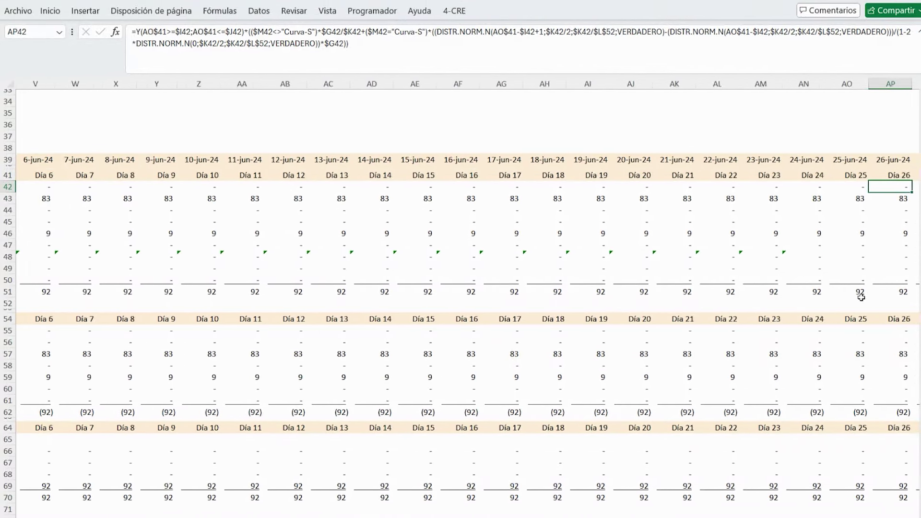
pyautogui.press('Up')
pyautogui.press('Up')
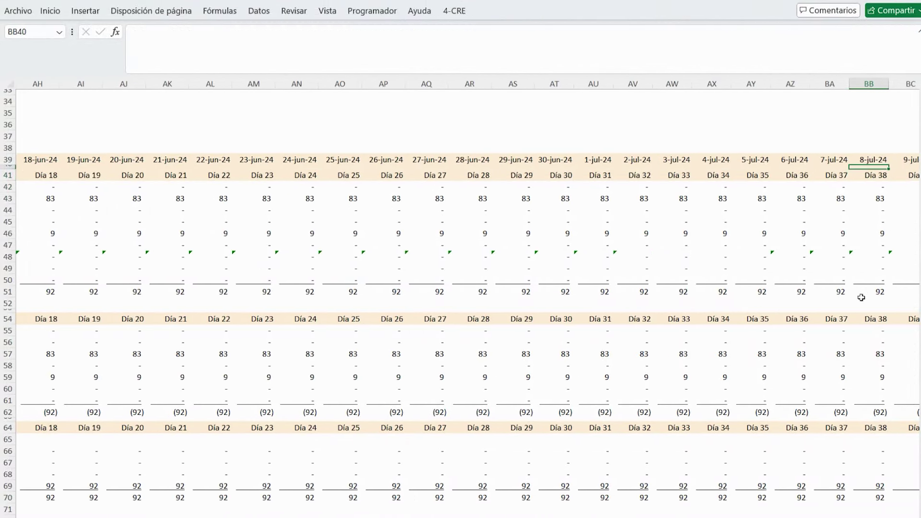
pyautogui.press('Down')
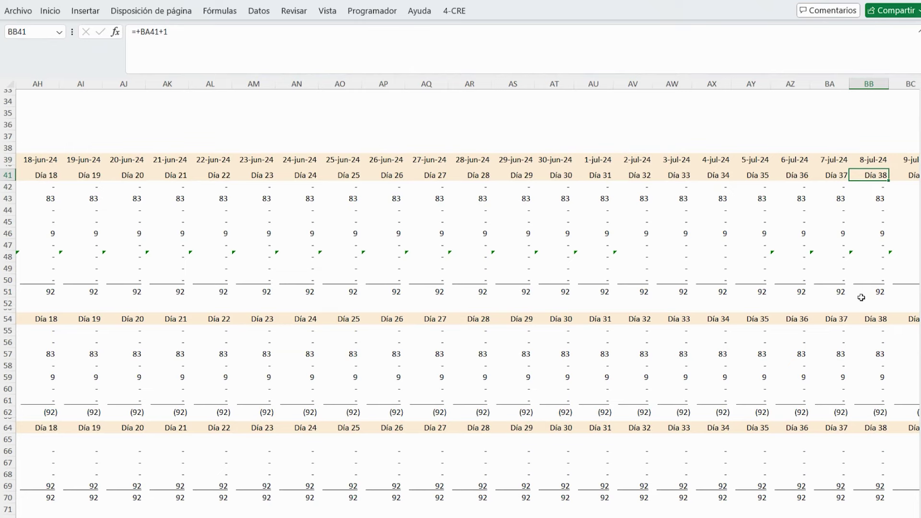
# Step: Return to the Costes de la vivienda block and inspect the Chequeo de Error values in O41:O51 and the sum formula in O43
pyautogui.press('Left')
pyautogui.press('Left')
pyautogui.press('Left')
pyautogui.press('Left')
pyautogui.press('Left')
pyautogui.press('Left')
pyautogui.press('Left')
pyautogui.press('Left')
pyautogui.press('Left')
pyautogui.press('Left')
pyautogui.press('Left')
pyautogui.press('Left')
pyautogui.press('Left')
pyautogui.press('Left')
pyautogui.press('Left')
pyautogui.press('Left')
pyautogui.press('Left')
pyautogui.press('Left')
pyautogui.press('Left')
pyautogui.press('Left')
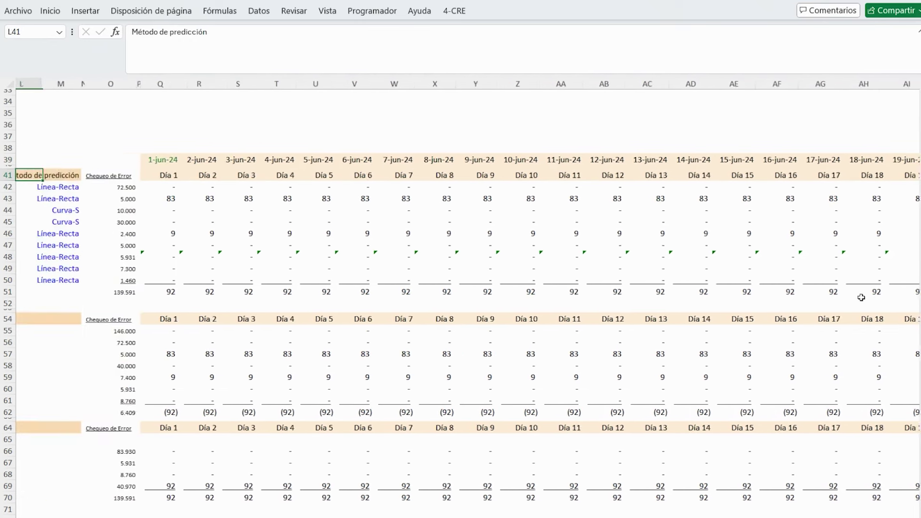
pyautogui.press('Left')
pyautogui.press('Left')
pyautogui.press('Left')
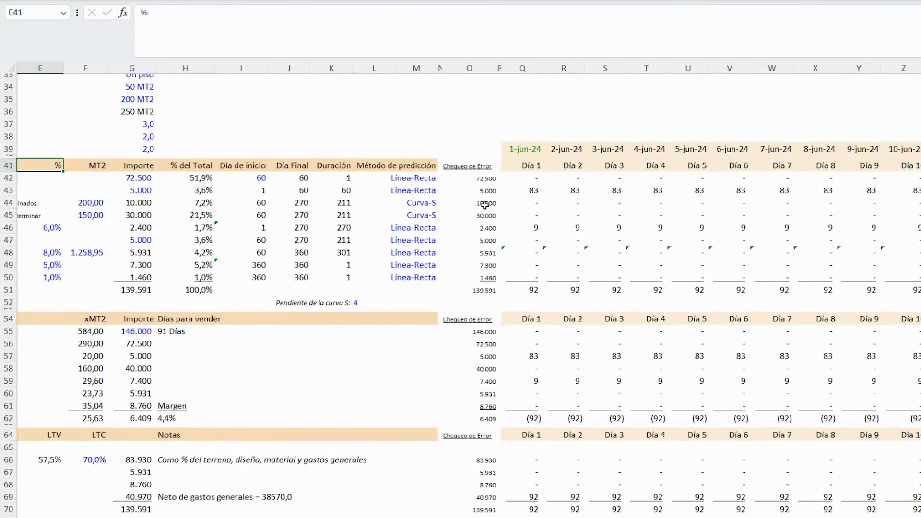
pyautogui.moveTo(478, 169); pyautogui.dragTo(475, 290)
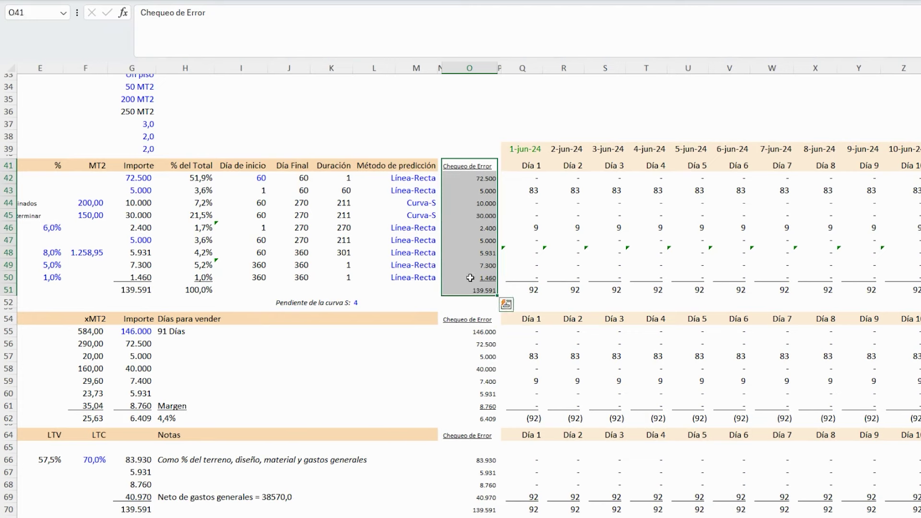
pyautogui.click(486, 191)
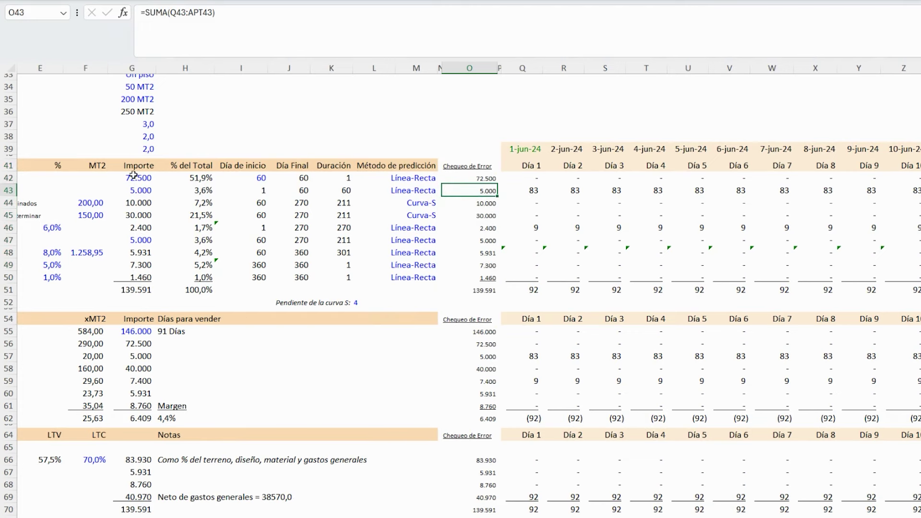
# Step: Compare the Precio del lote daily amounts and the O42 check sum over Q42:APT42 with the Importe values in G42:G51
pyautogui.moveTo(528, 178); pyautogui.dragTo(844, 181)
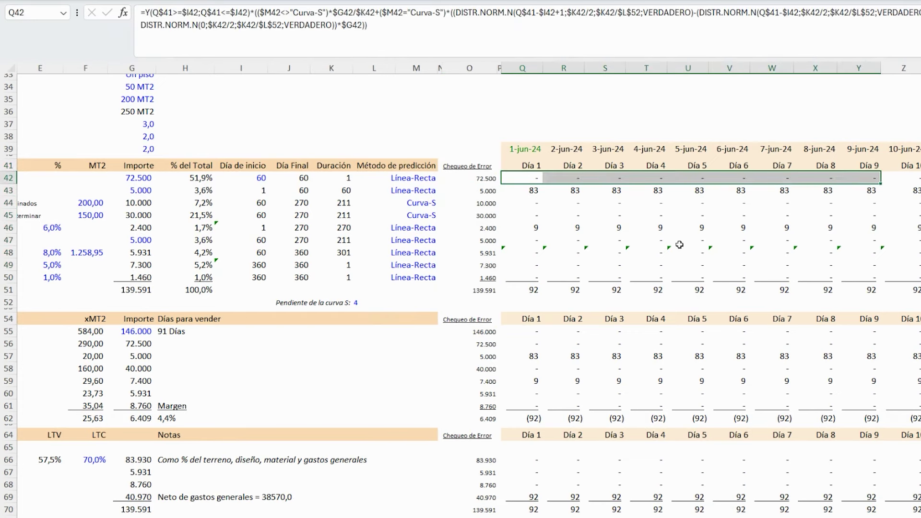
pyautogui.click(481, 180)
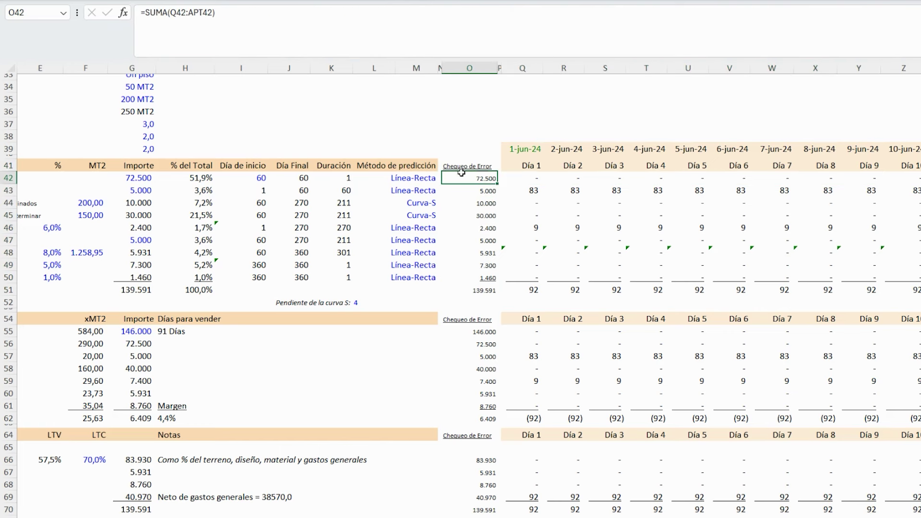
pyautogui.click(137, 178)
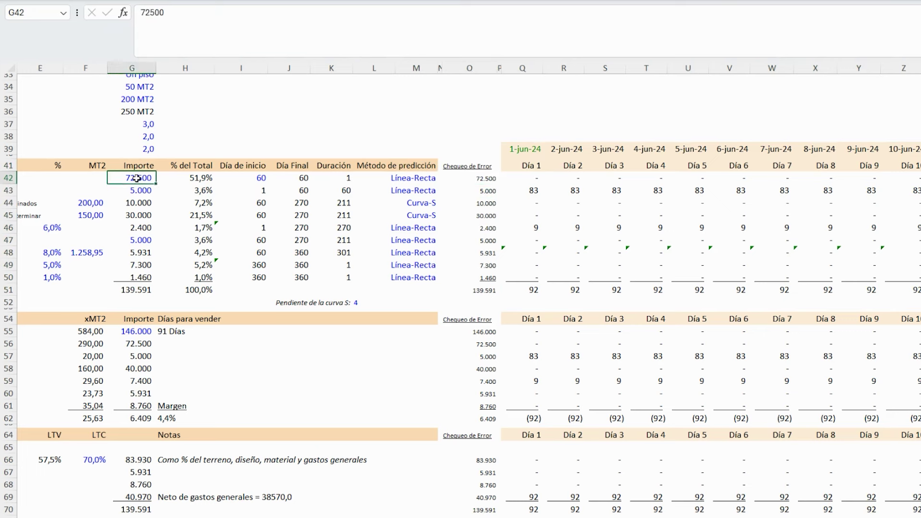
pyautogui.moveTo(133, 178); pyautogui.dragTo(137, 287)
pyautogui.click(482, 181)
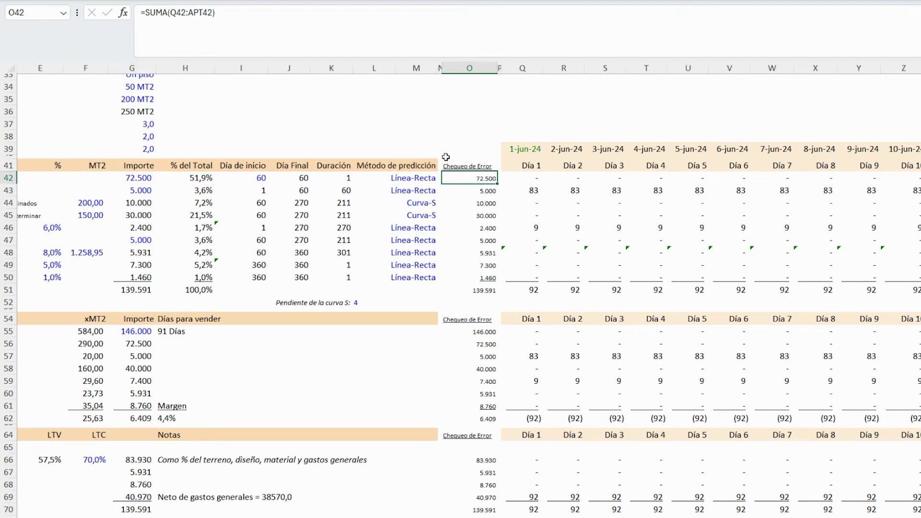
pyautogui.click(276, 30)
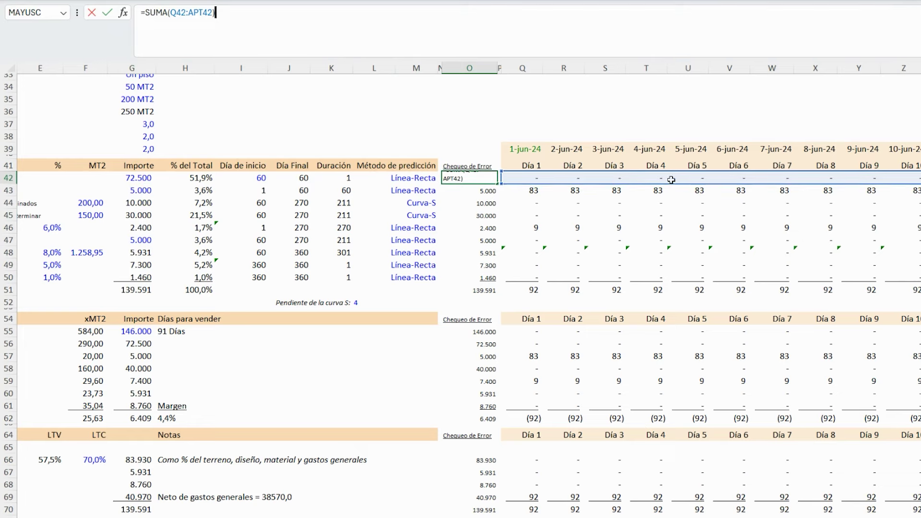
pyautogui.hotkey('ctrl', 'Return')
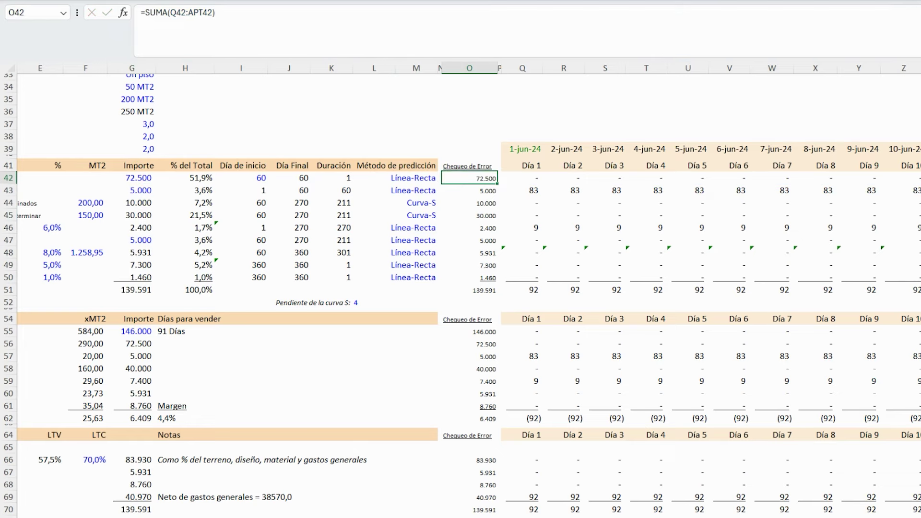
# Step: Review the Precio del lote row in B42:O42, its Día 1 formula in Q42 and the remaining Chequeo de Error cells in O43:O51
pyautogui.hscroll(-3, 468, 287)
pyautogui.moveTo(29, 177); pyautogui.dragTo(610, 178)
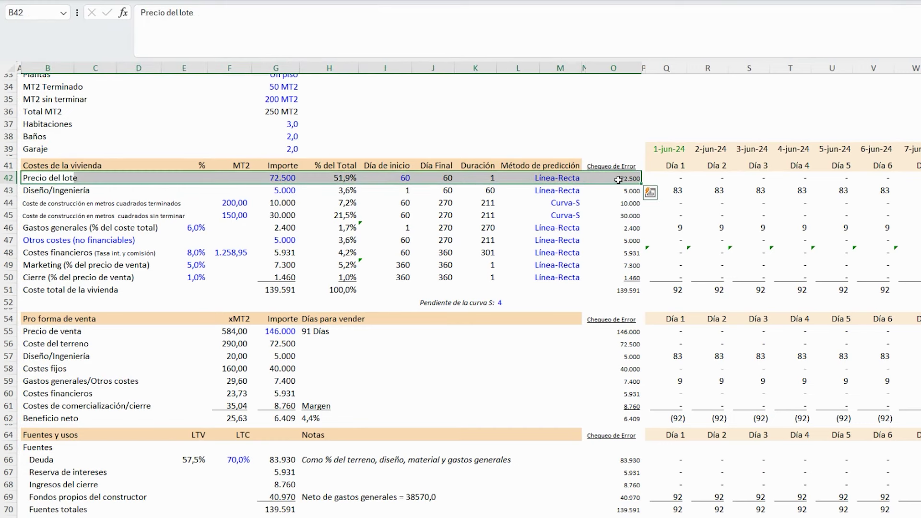
pyautogui.click(671, 178)
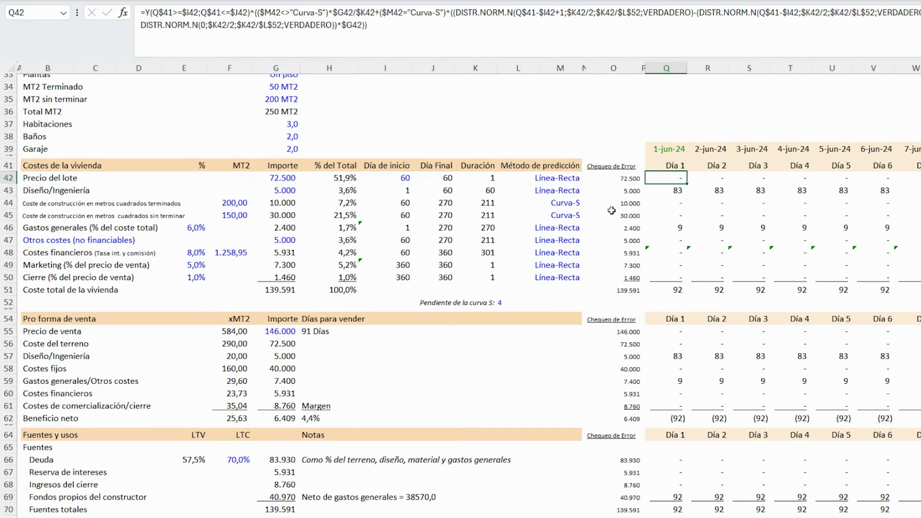
pyautogui.click(634, 192)
pyautogui.moveTo(623, 188); pyautogui.dragTo(621, 298)
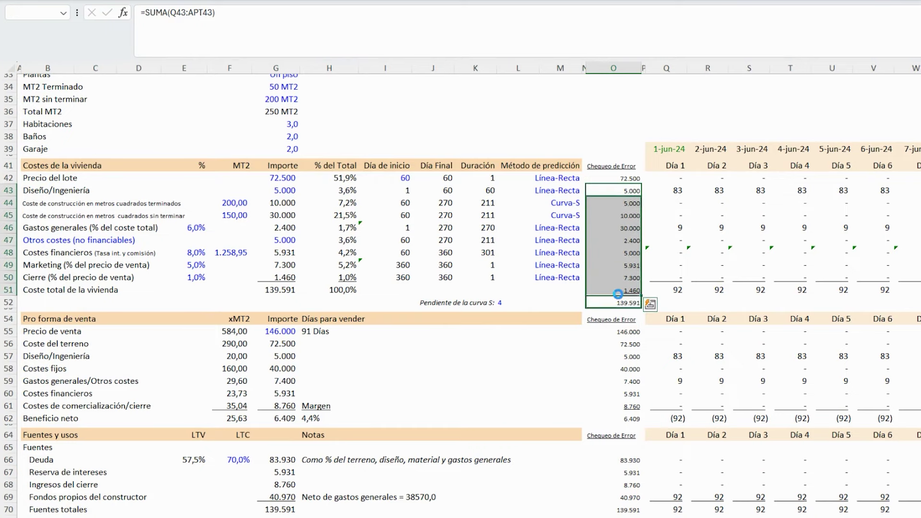
pyautogui.scroll(-3, 609, 287)
pyautogui.scroll(3, 608, 281)
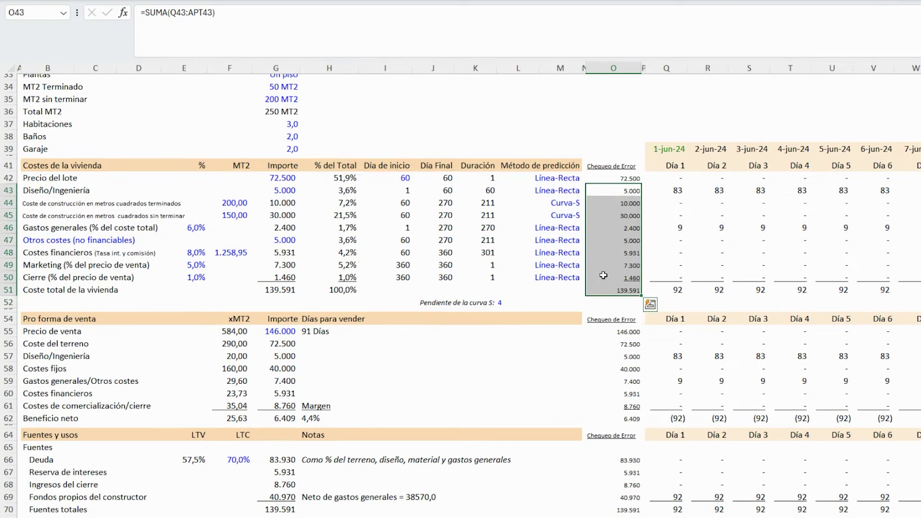
# Step: Look through the whole Lote 13 pro forma, from the title formula in B2 to Otras métricas de rentabilidad and back to Resumen
pyautogui.click(95, 119)
pyautogui.scroll(8, 72, 127)
pyautogui.scroll(2, 73, 127)
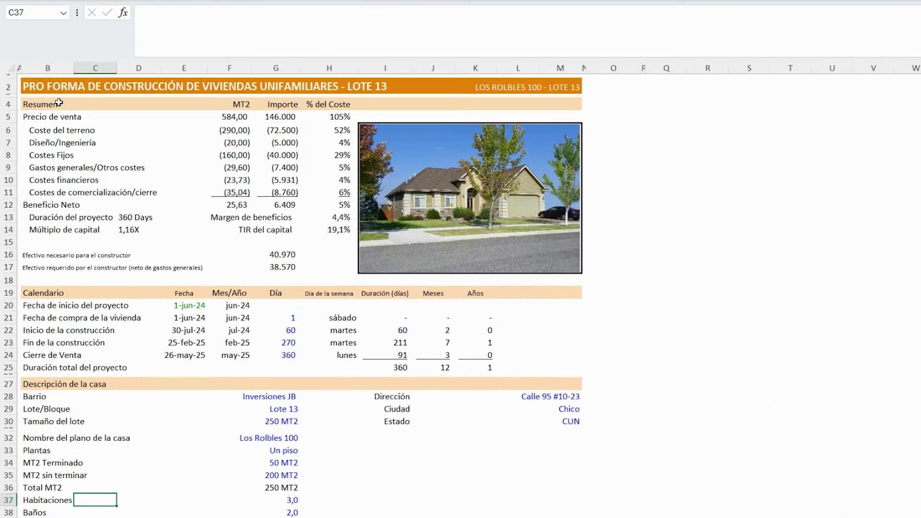
pyautogui.click(53, 87)
pyautogui.scroll(-15, 288, 240)
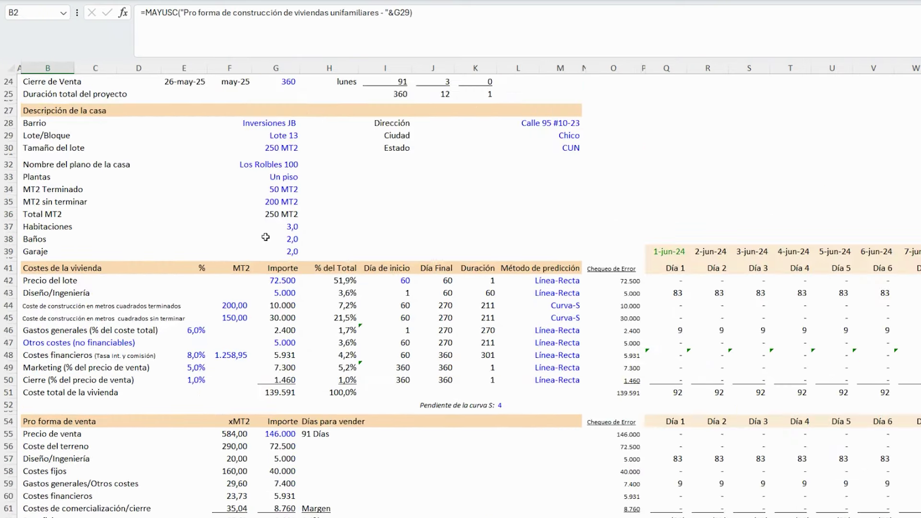
pyautogui.scroll(-5, 259, 231)
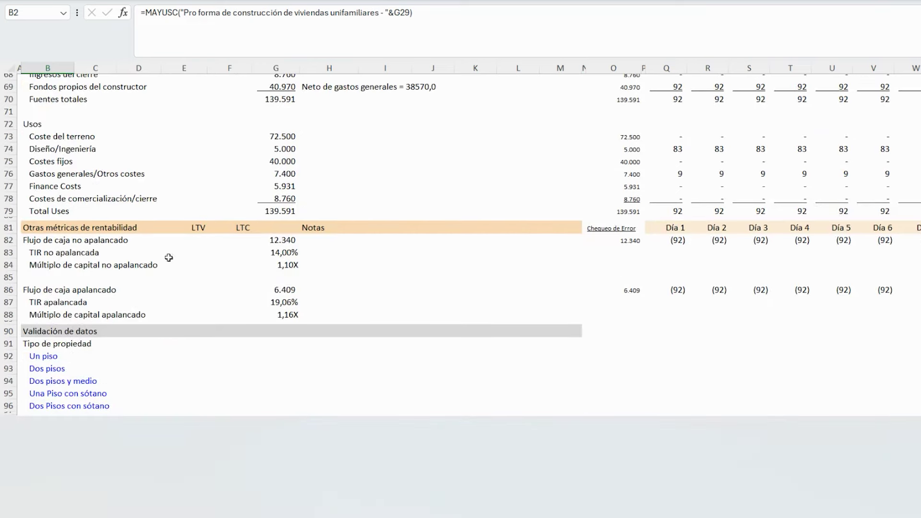
pyautogui.scroll(20, 206, 235)
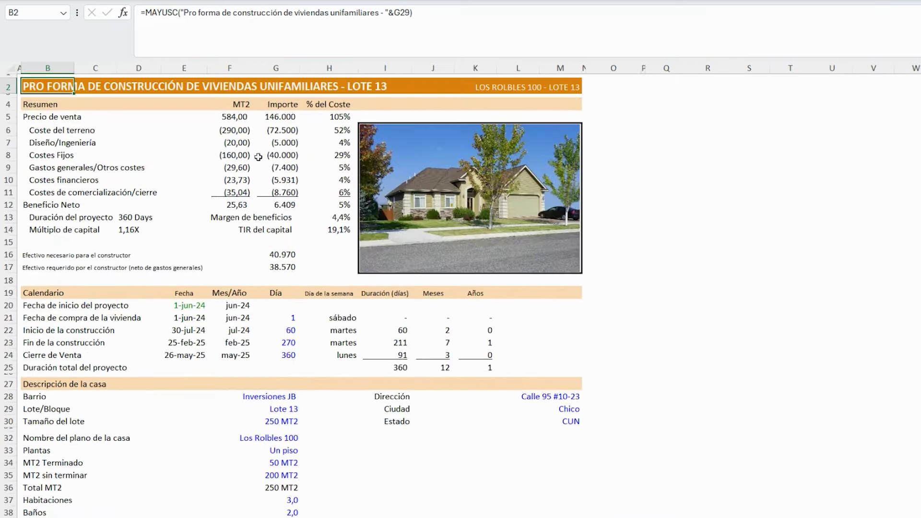
# Step: Look through the Casa #2 pro forma from Resumen to Otras métricas de rentabilidad, and compare its structure with the Casa #3 sheet
pyautogui.click(277, 508)
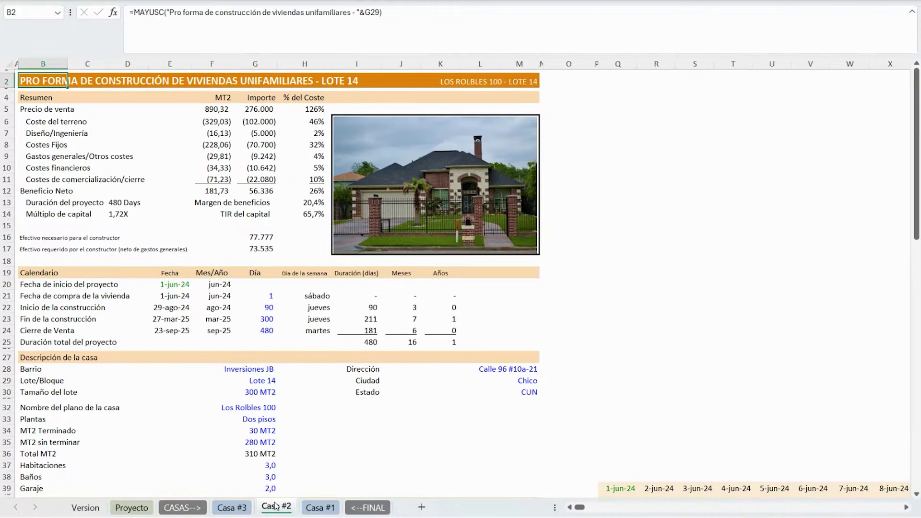
pyautogui.scroll(-20, 232, 193)
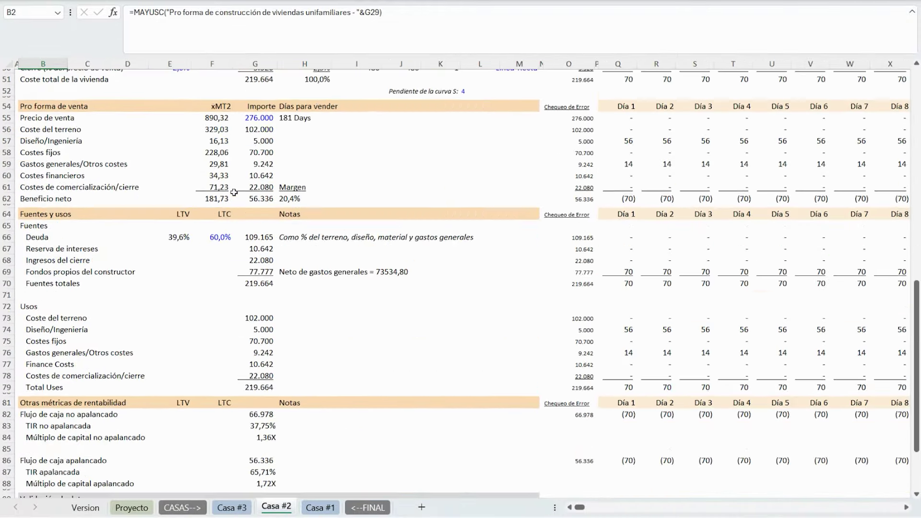
pyautogui.scroll(20, 234, 192)
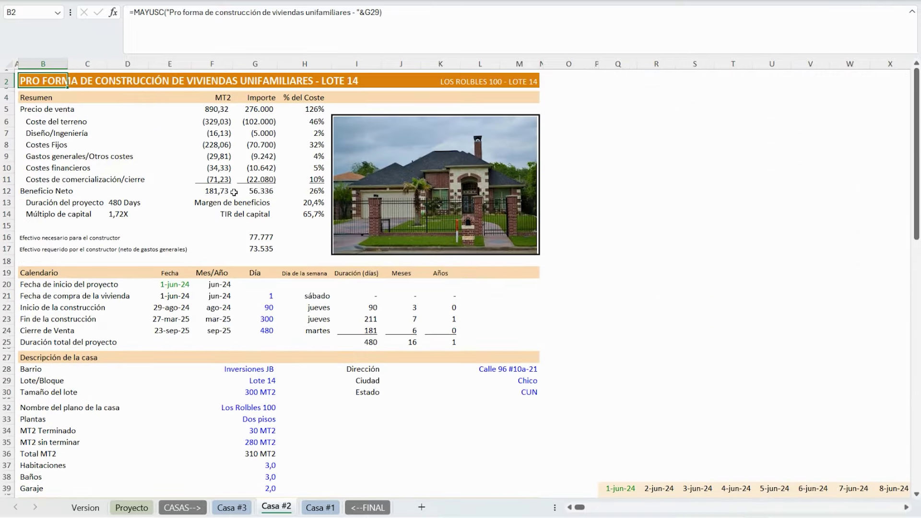
pyautogui.click(229, 508)
pyautogui.scroll(-17, 298, 209)
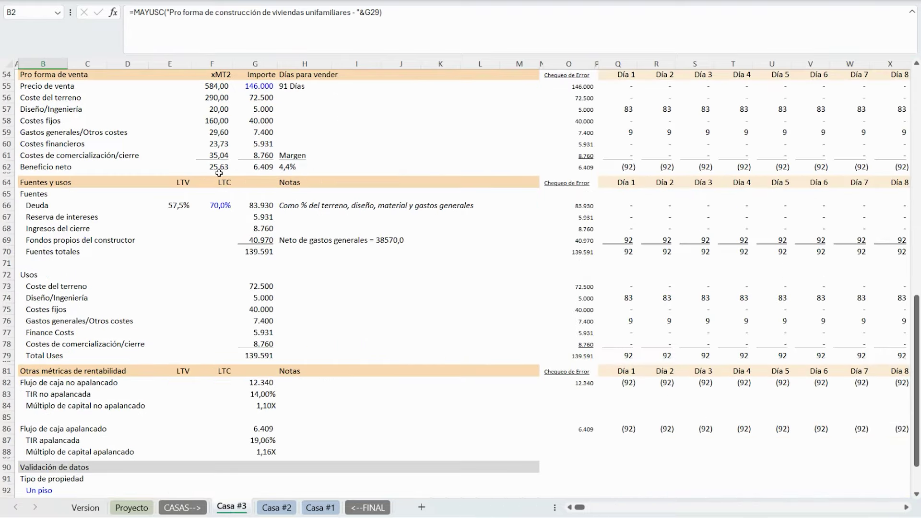
pyautogui.scroll(-4, 218, 172)
pyautogui.scroll(20, 209, 176)
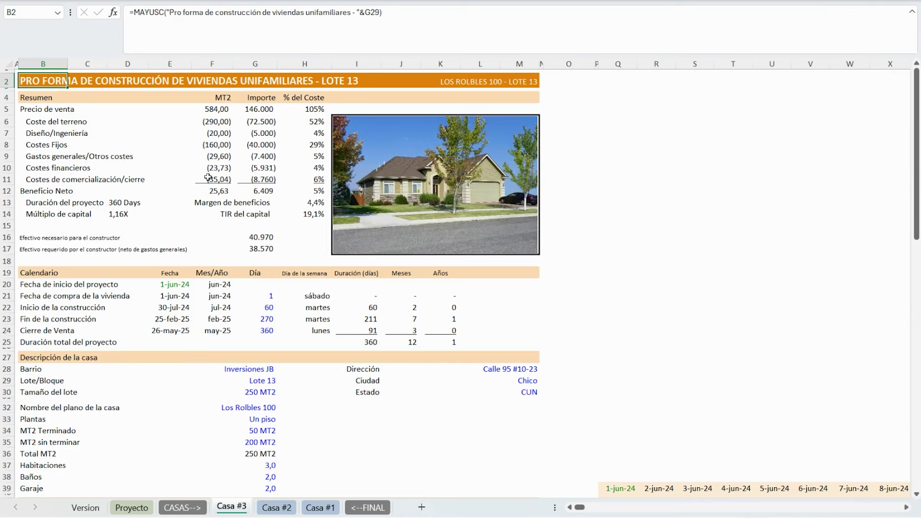
# Step: Compare the summaries on the Casa #1, Casa #2 and Casa #3 sheets, ending on Casa #2
pyautogui.rightClick(286, 509)
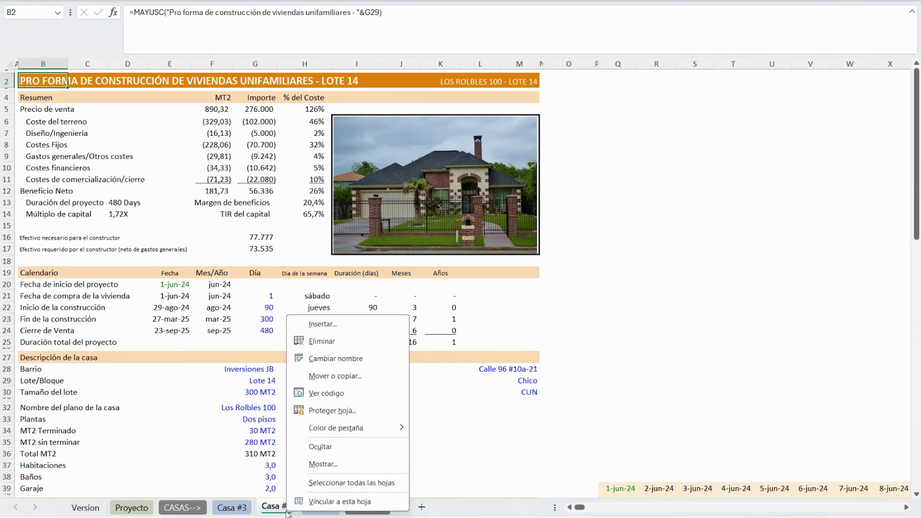
pyautogui.click(330, 513)
pyautogui.click(320, 507)
pyautogui.click(262, 509)
pyautogui.click(330, 508)
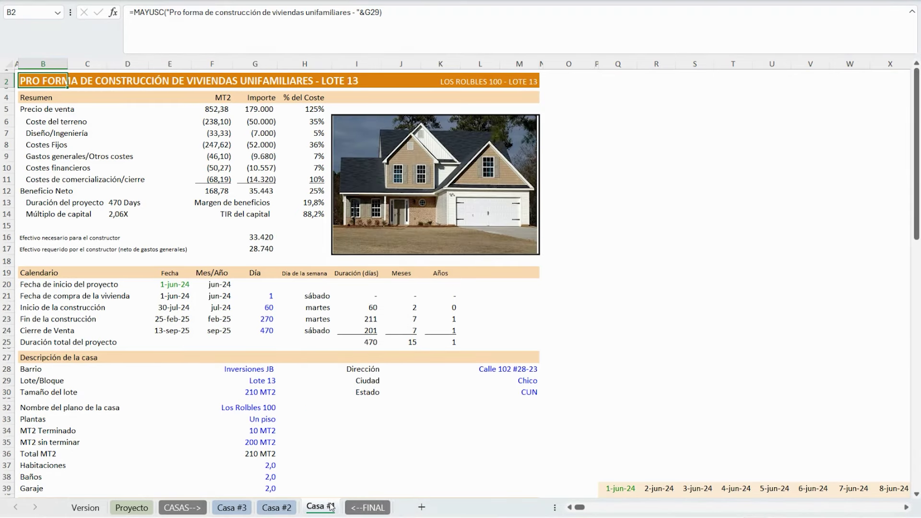
pyautogui.click(285, 509)
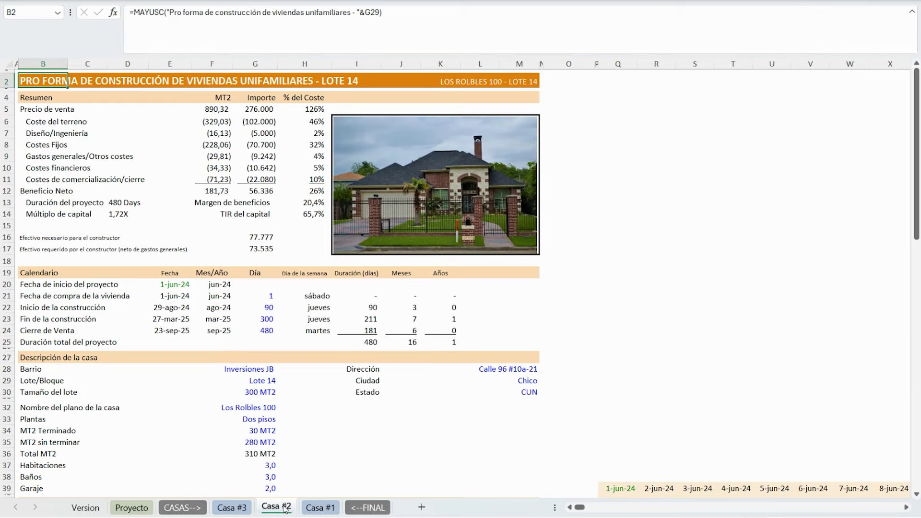
pyautogui.click(235, 511)
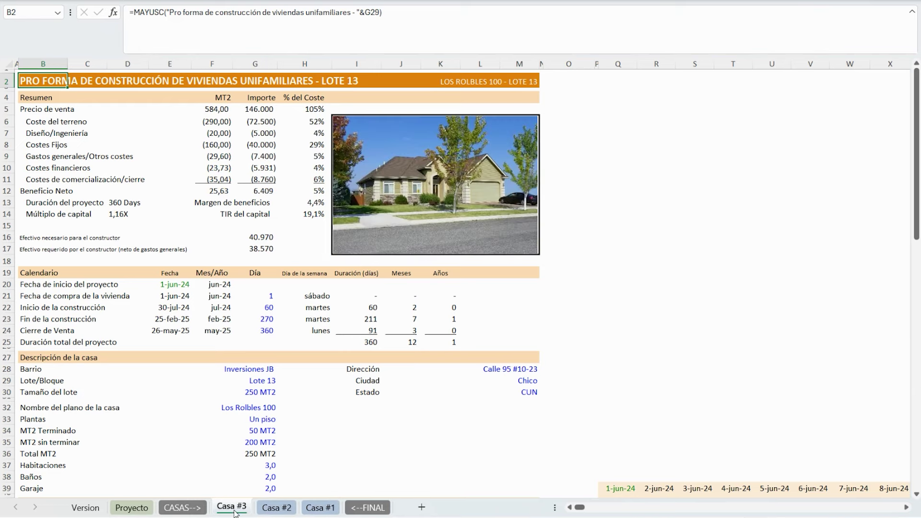
pyautogui.click(272, 509)
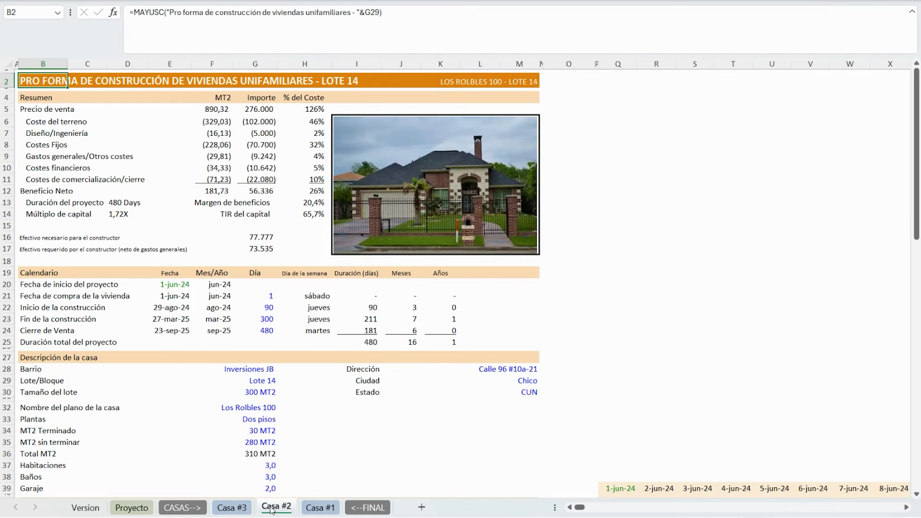
# Step: Inspect the Lote/Bloque and Tamaño del lote inputs under Descripción de la casa on Casa #2
pyautogui.scroll(-5, 256, 287)
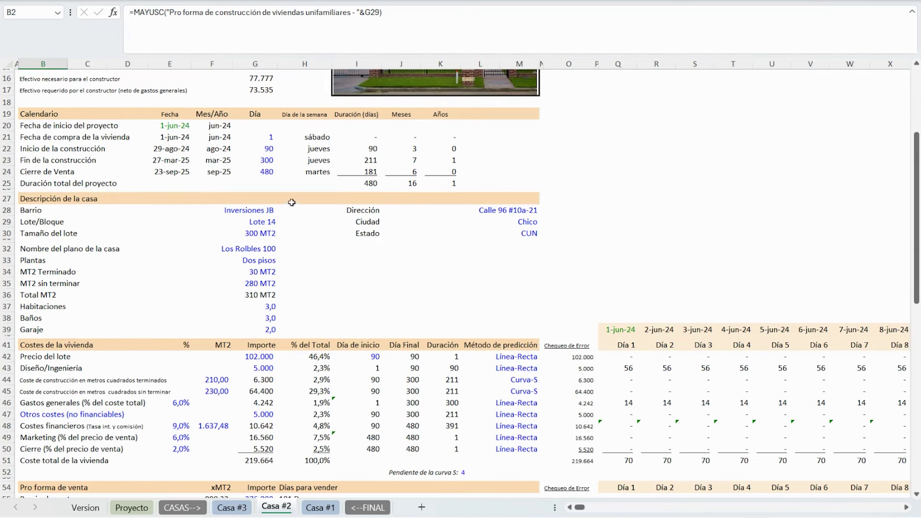
pyautogui.click(270, 220)
pyautogui.click(265, 233)
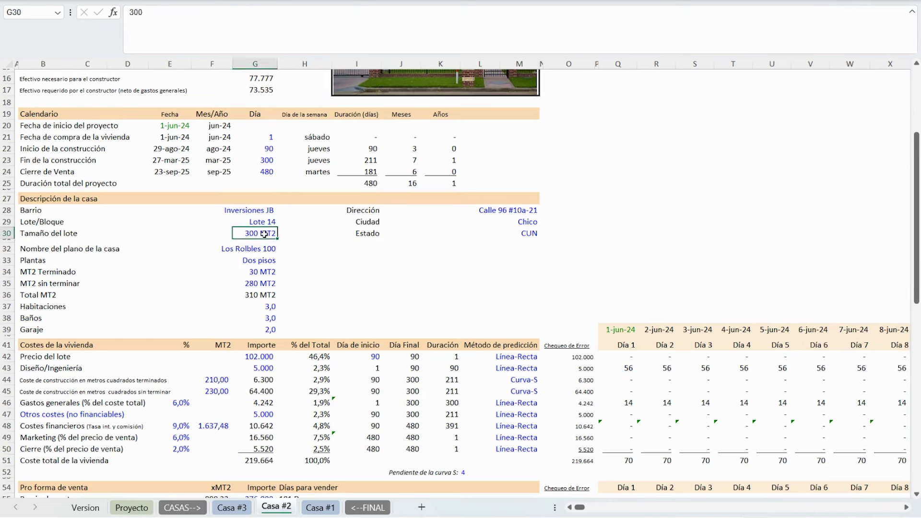
# Step: Inspect the Plantas, MT2 Terminado and MT2 sin terminar inputs on Casa #2, glance through its cost sections and return to Resumen
pyautogui.click(264, 259)
pyautogui.click(265, 272)
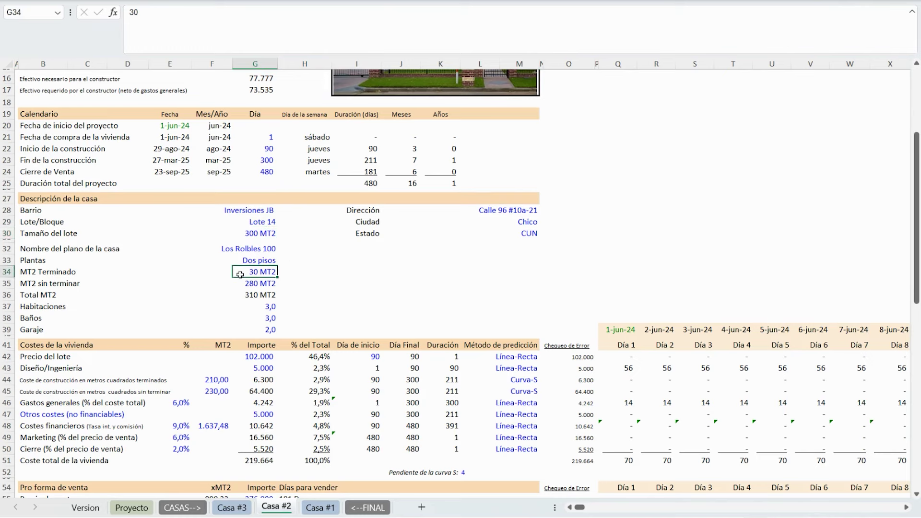
pyautogui.click(262, 284)
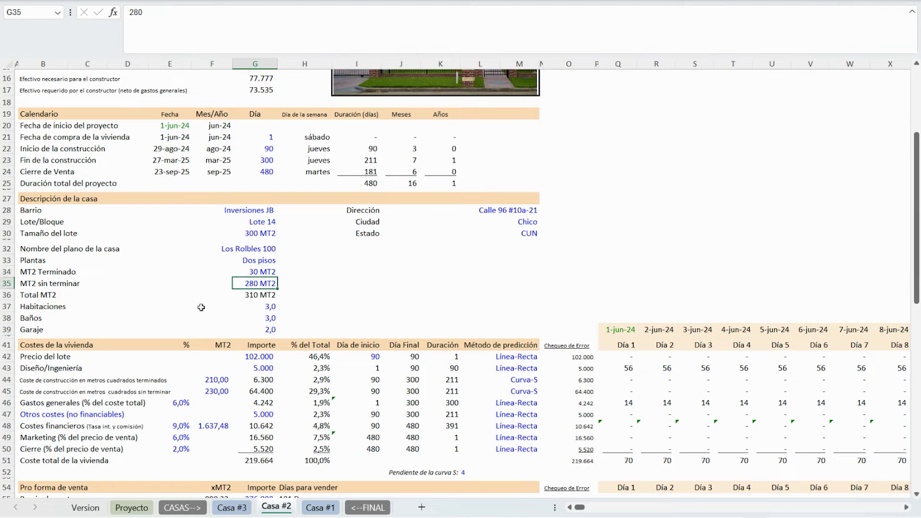
pyautogui.scroll(-17, 305, 293)
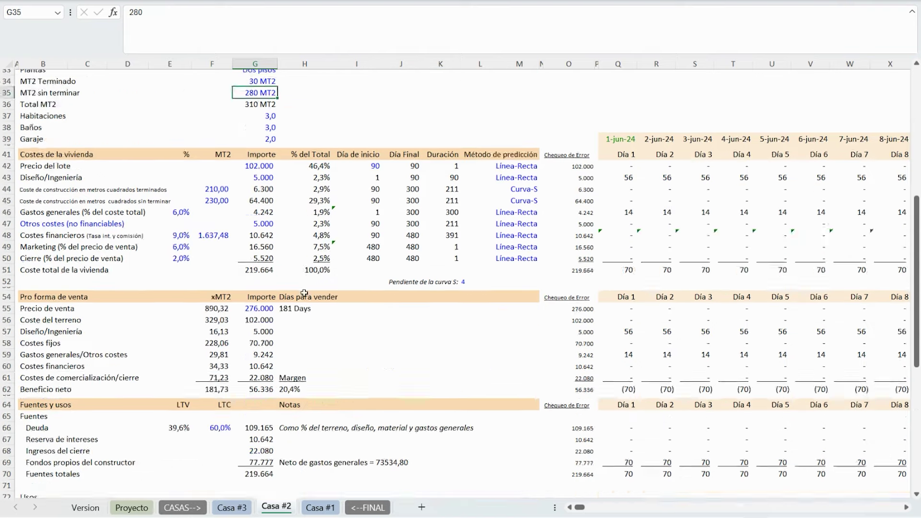
pyautogui.scroll(9, 304, 293)
pyautogui.scroll(12, 304, 293)
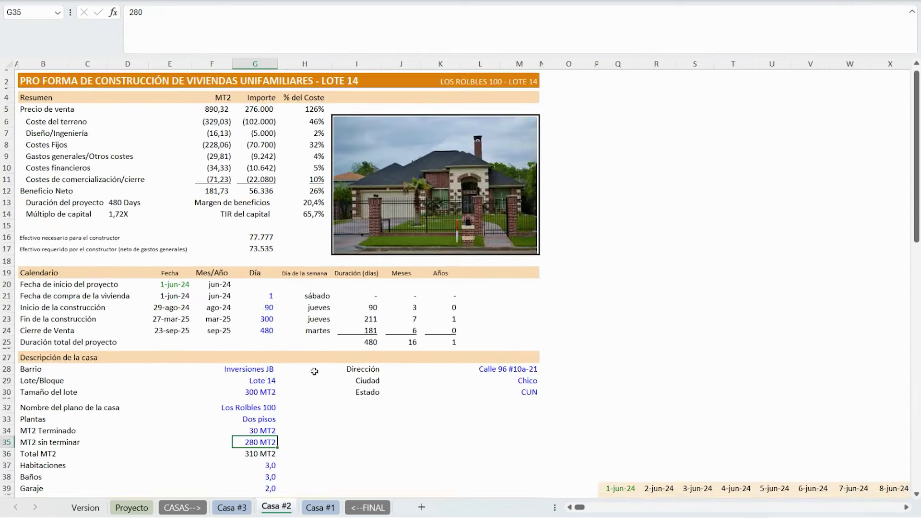
# Step: Compare the Descripción de la casa inputs across the Casa #1, Casa #2 and Casa #3 sheets, ending on Casa #3
pyautogui.click(322, 506)
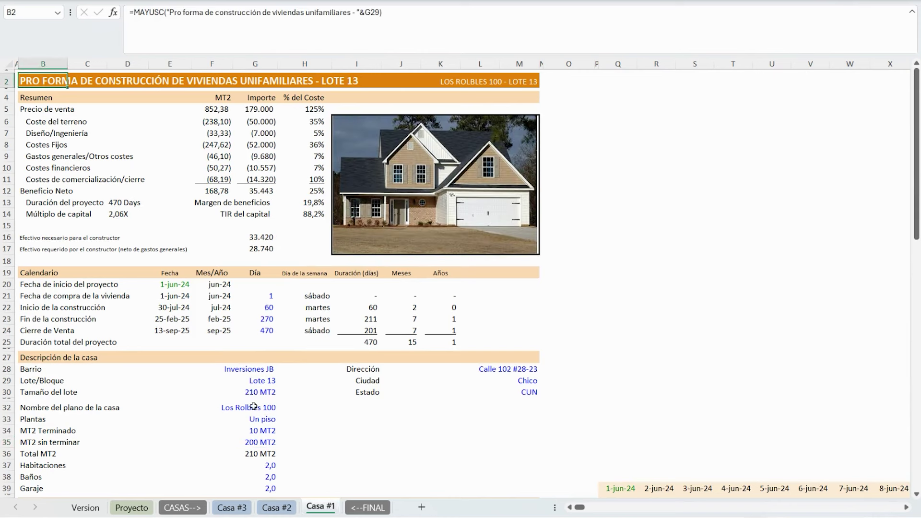
pyautogui.click(277, 507)
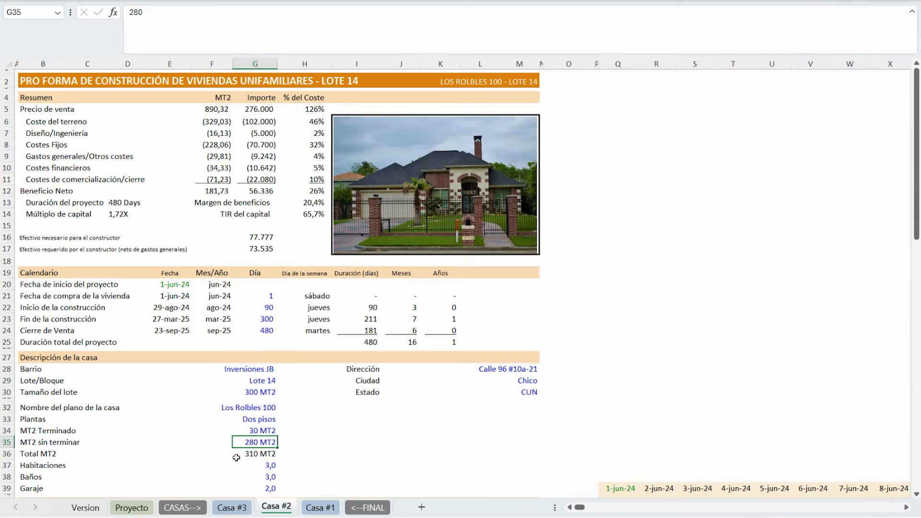
pyautogui.click(228, 507)
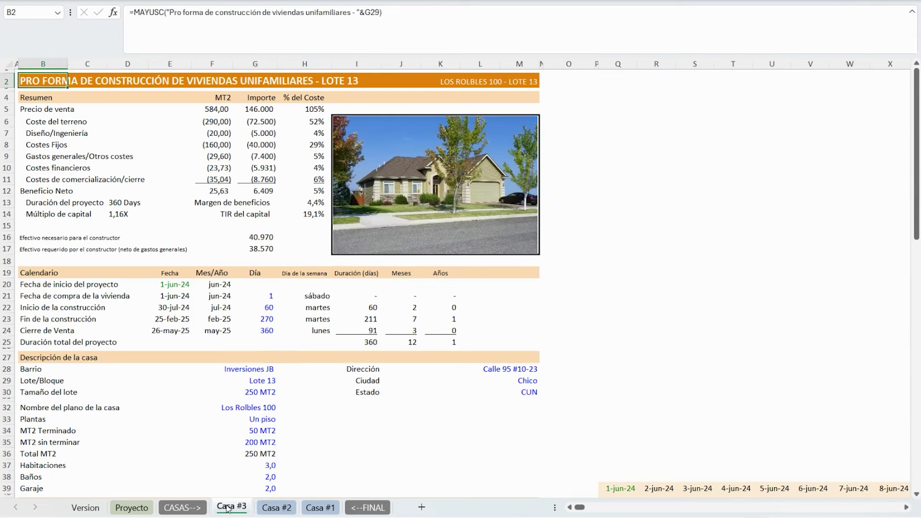
# Step: Review the Proyecto sheet's Resumen del Proyecto block, highlighting B4:H20 and the Resultado NETO rows B15:H20, and glance at the sections below
pyautogui.click(131, 507)
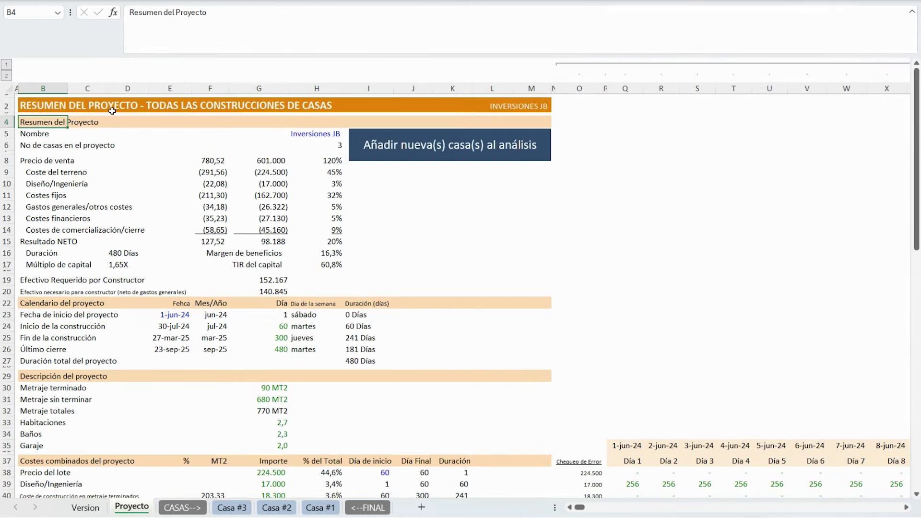
pyautogui.moveTo(42, 120)
pyautogui.mouseDown()
pyautogui.moveTo(275, 223)
pyautogui.moveTo(342, 294)
pyautogui.mouseUp()
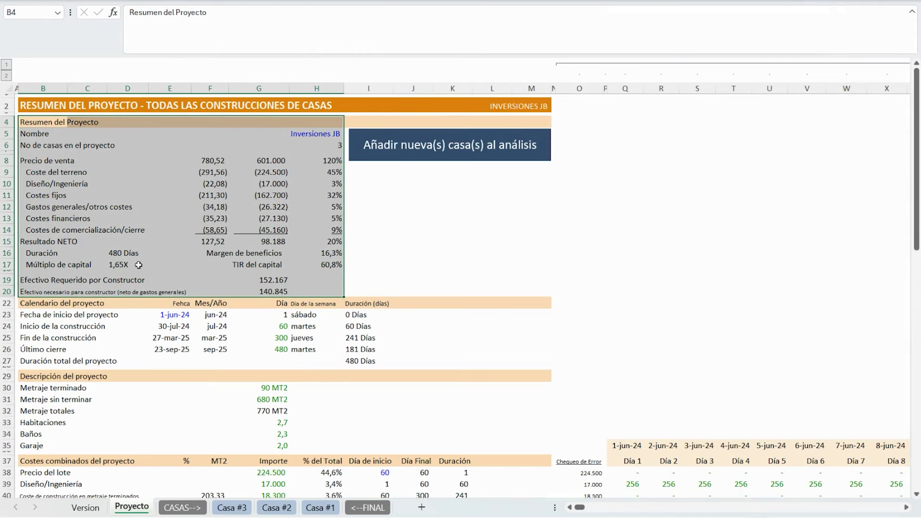
pyautogui.click(33, 125)
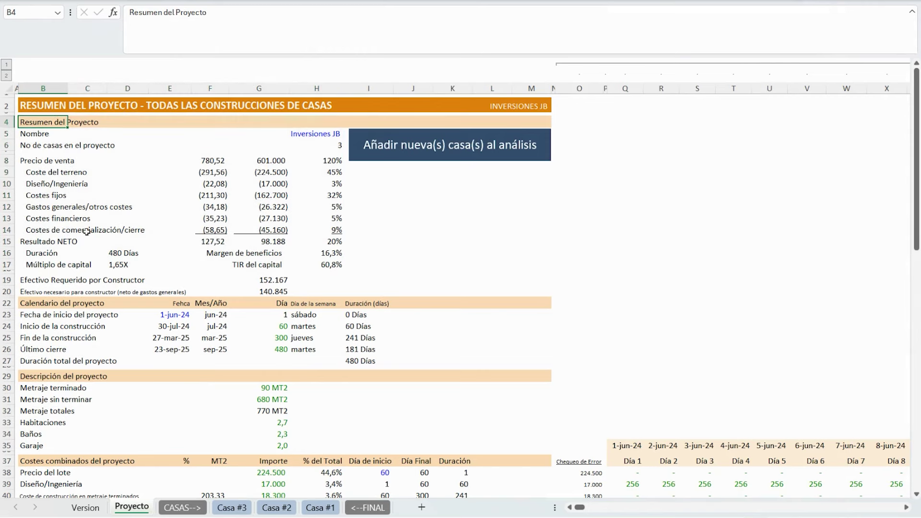
pyautogui.moveTo(33, 240)
pyautogui.mouseDown()
pyautogui.moveTo(342, 314)
pyautogui.moveTo(342, 294)
pyautogui.mouseUp()
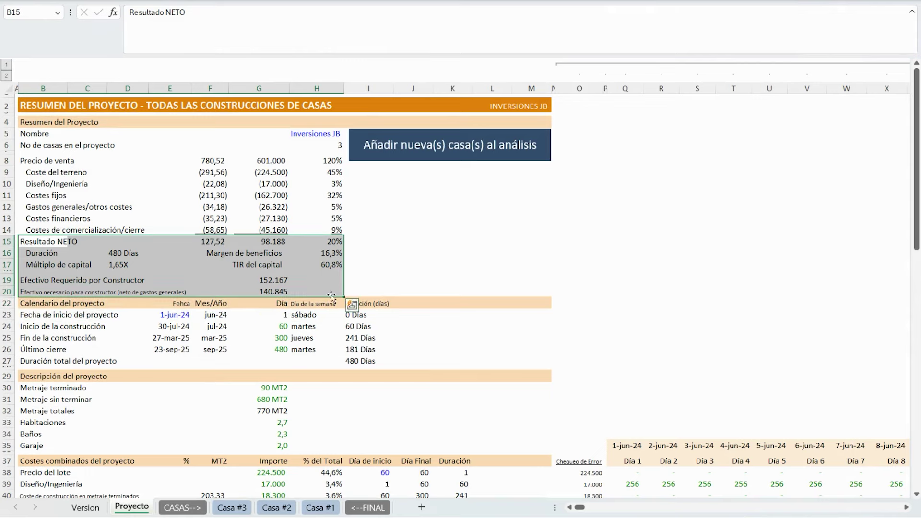
pyautogui.click(36, 106)
pyautogui.scroll(-6, 167, 397)
pyautogui.scroll(6, 168, 397)
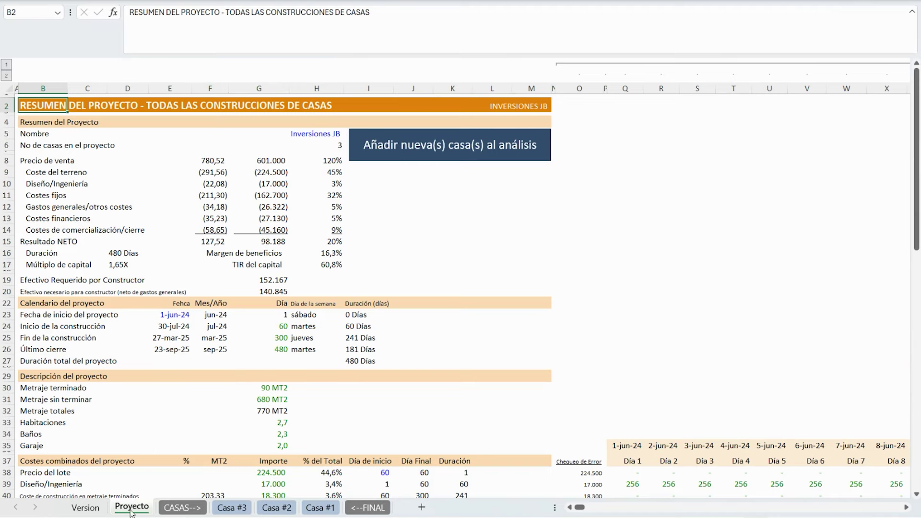
# Step: Go to the Version sheet and select the title cell B2 to view its formula
pyautogui.click(86, 508)
pyautogui.click(27, 75)
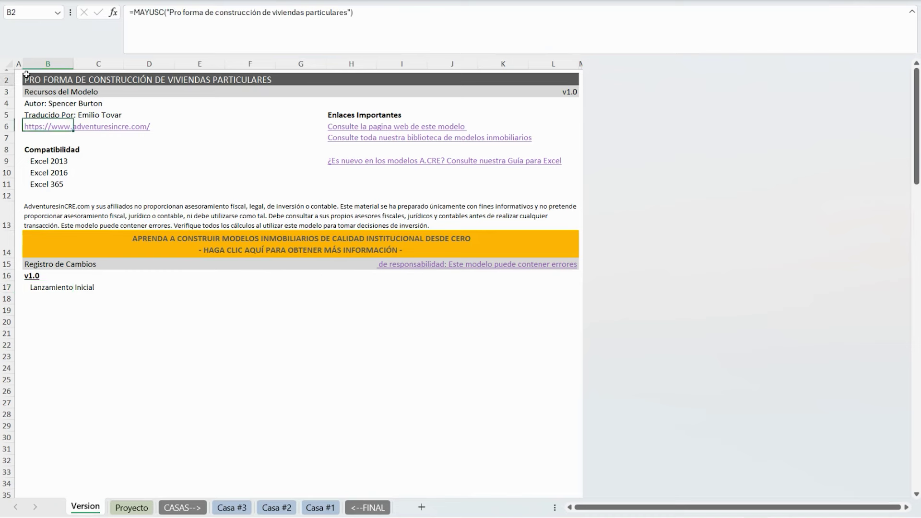